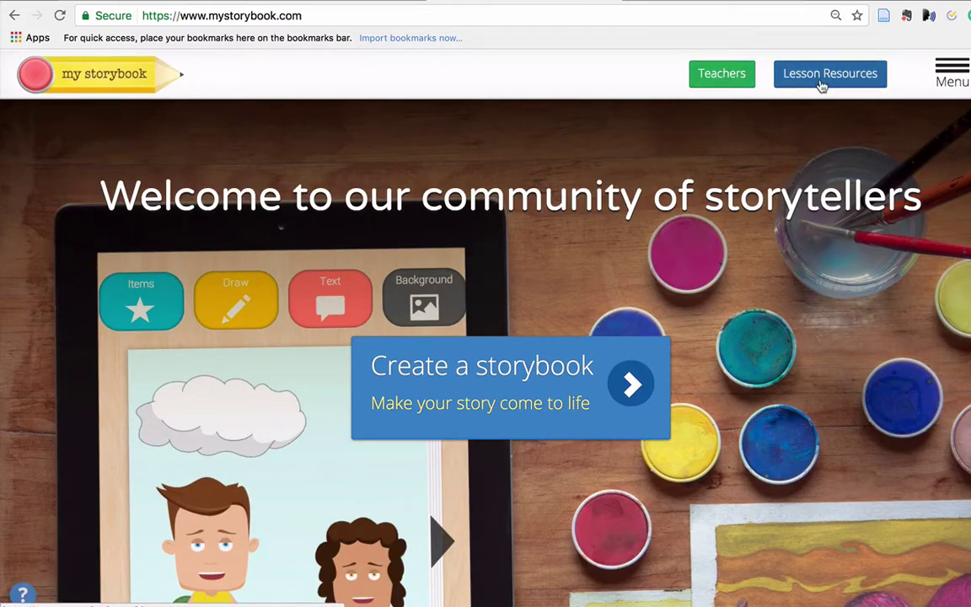
- Start a new storybook and scroll the page thumbnails down to the Back Book Cover
click(950, 83)
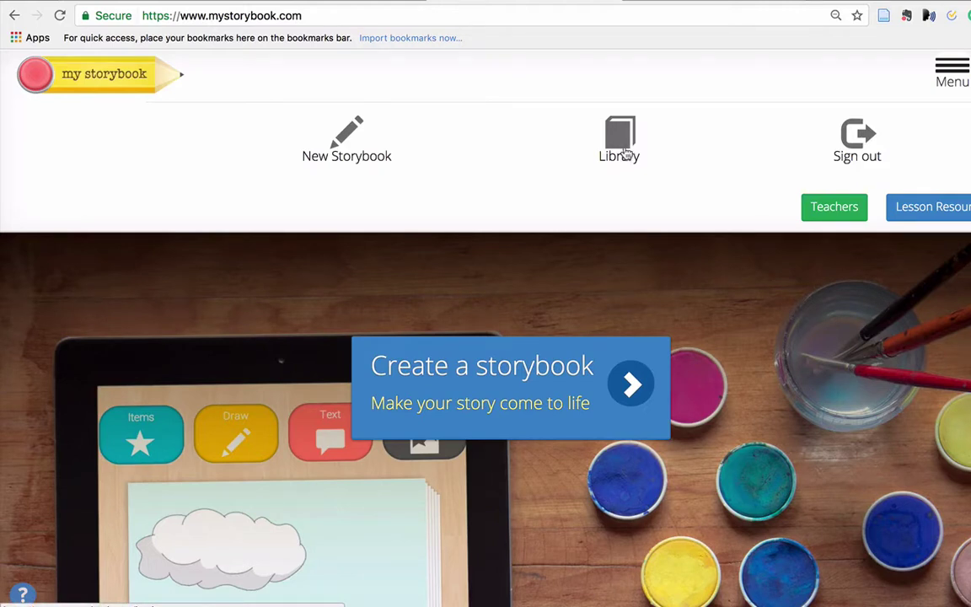
click(341, 162)
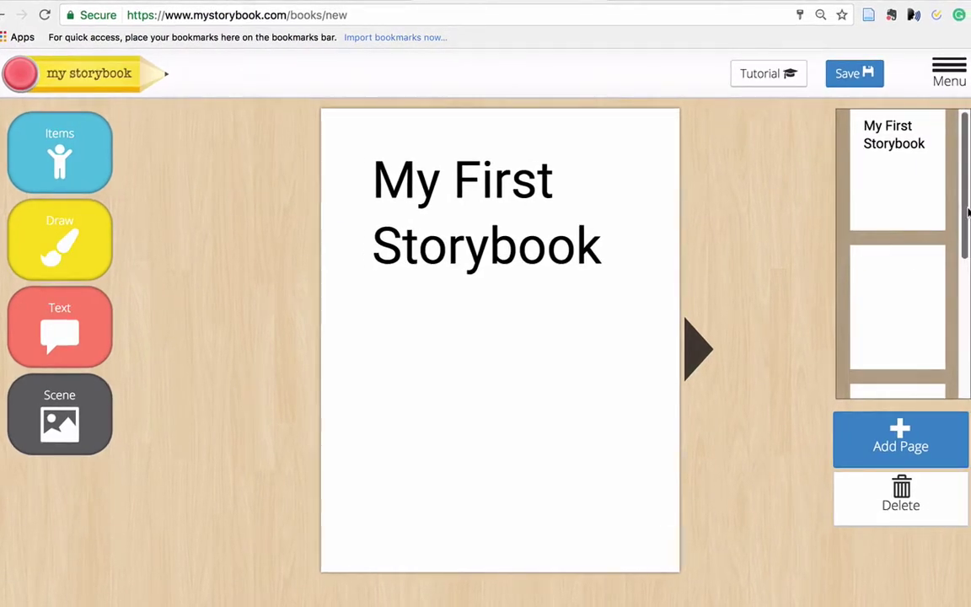
scroll(968, 213, down, 2)
scroll(968, 213, up, 2)
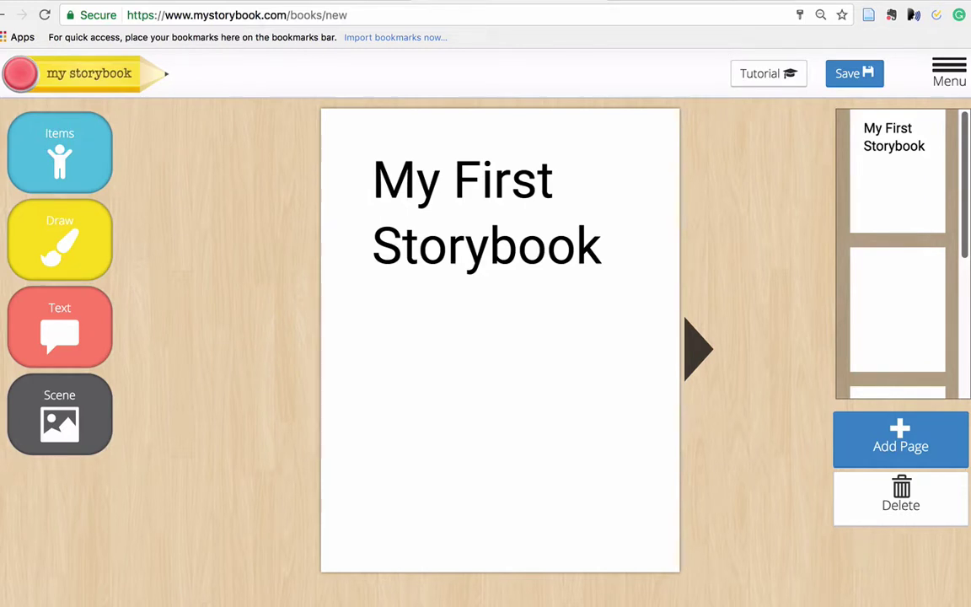
scroll(898, 253, down, 3)
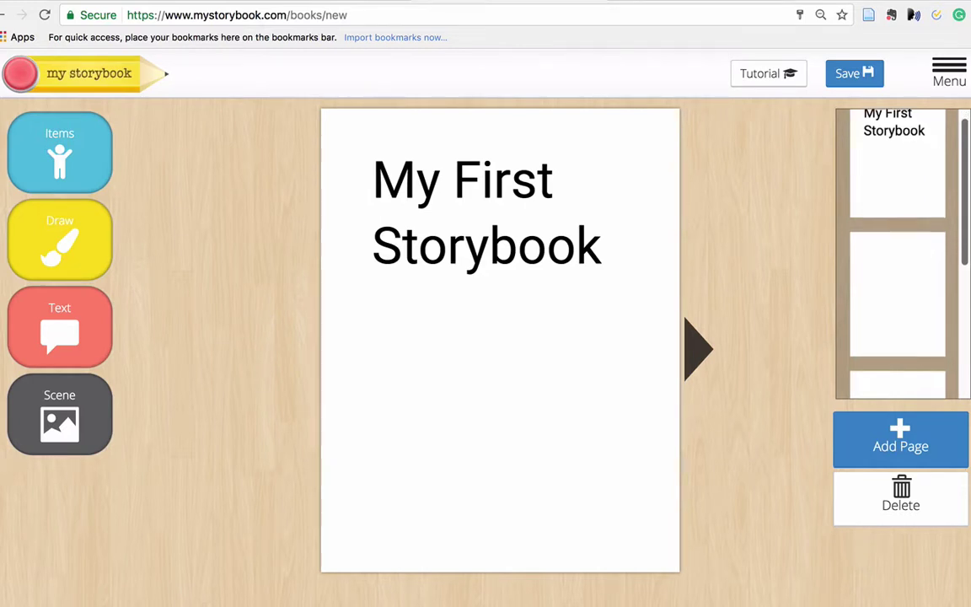
scroll(898, 253, down, 3)
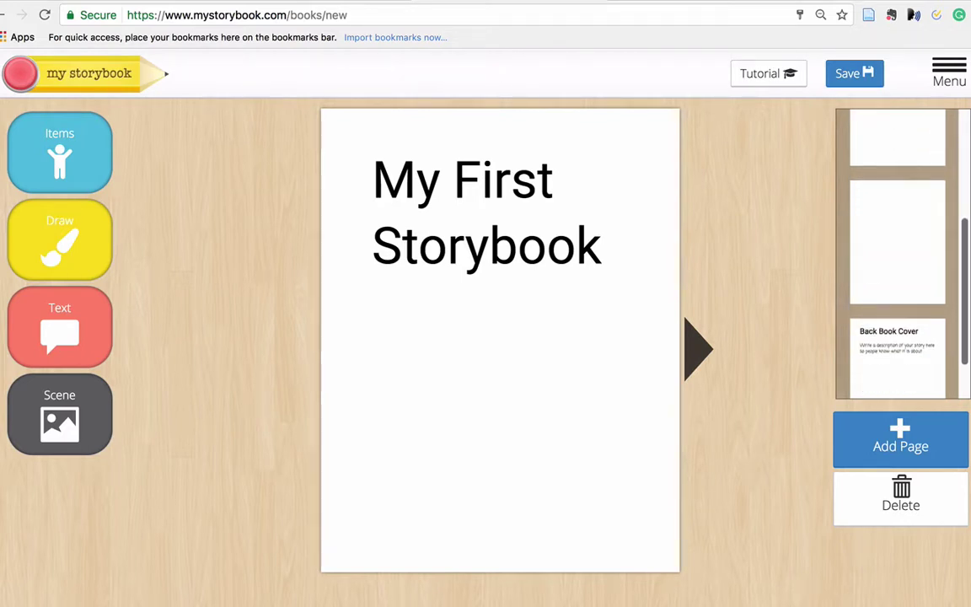
scroll(898, 253, down, 2)
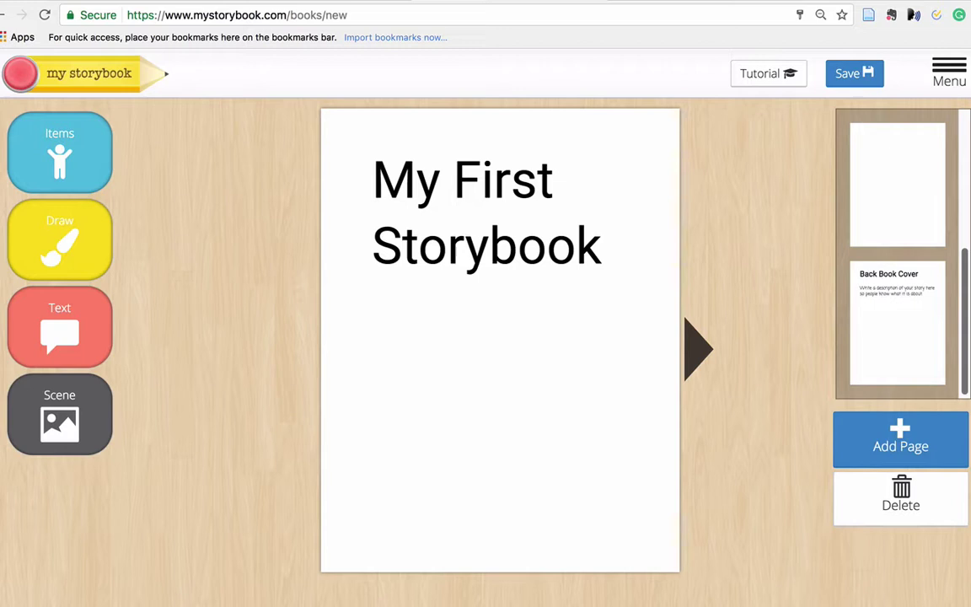
- Open the Back Book Cover and browse the Items categories, from School through Decoration
click(917, 304)
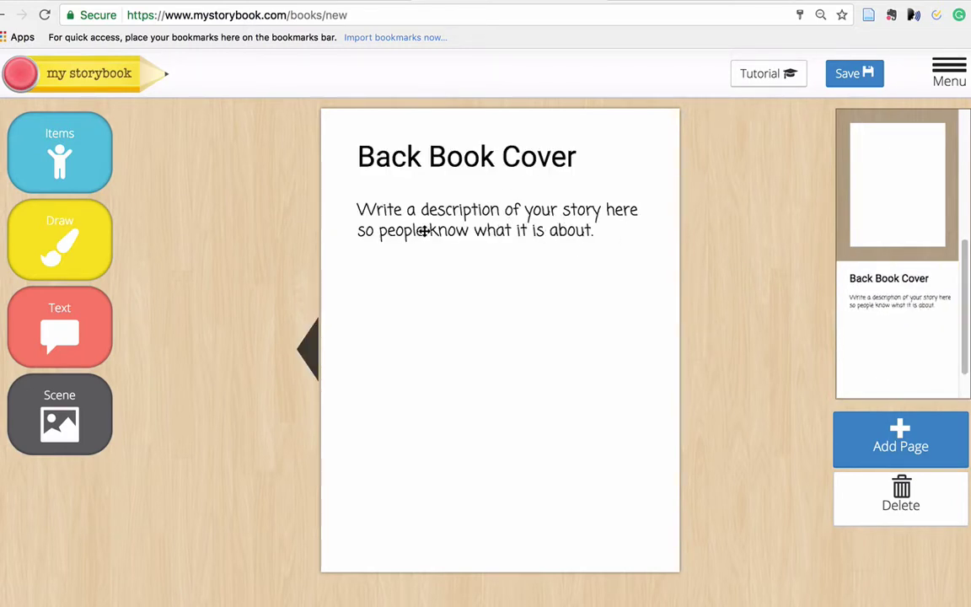
scroll(869, 297, up, 5)
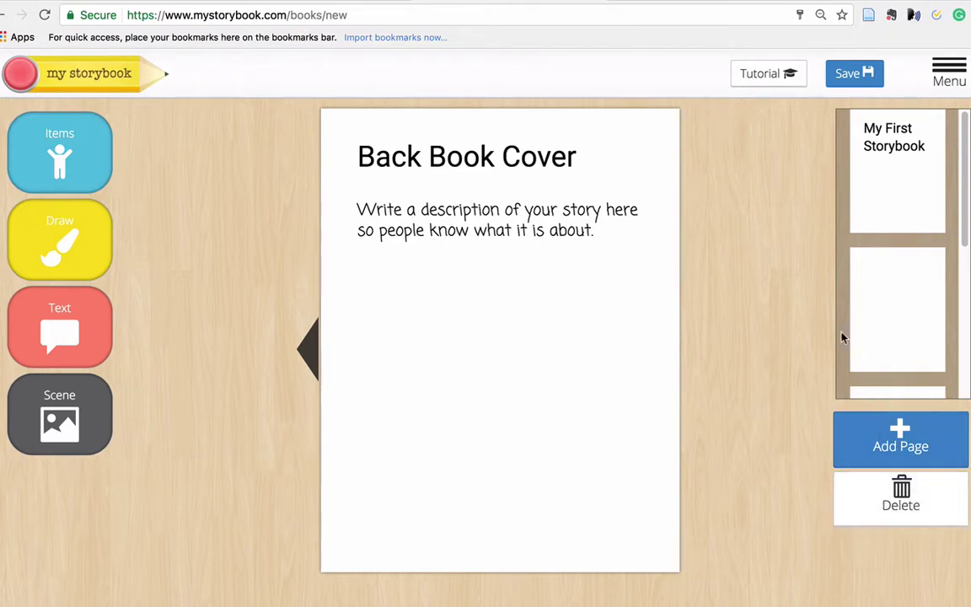
click(74, 157)
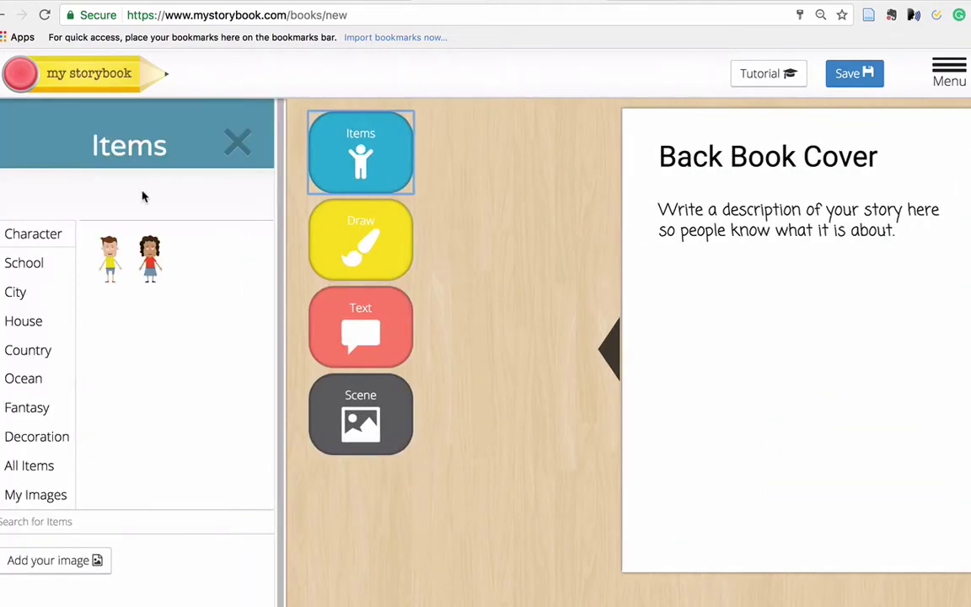
click(30, 264)
click(25, 297)
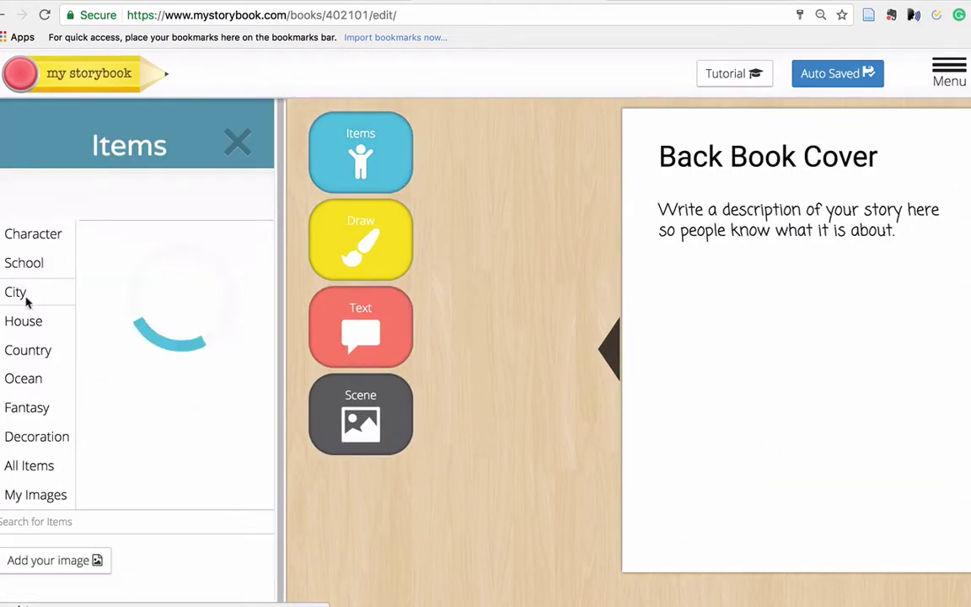
click(25, 322)
click(26, 352)
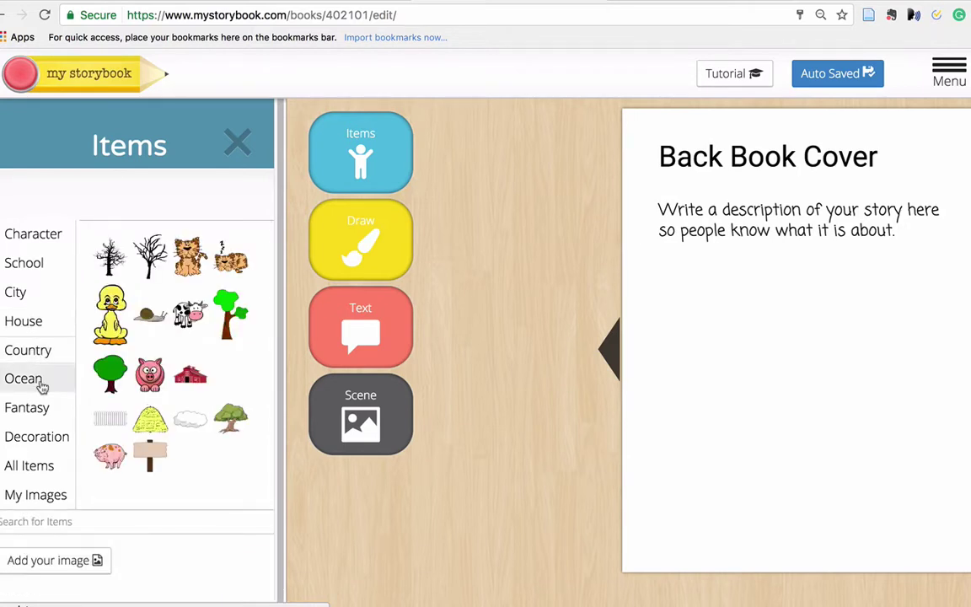
click(40, 381)
click(26, 410)
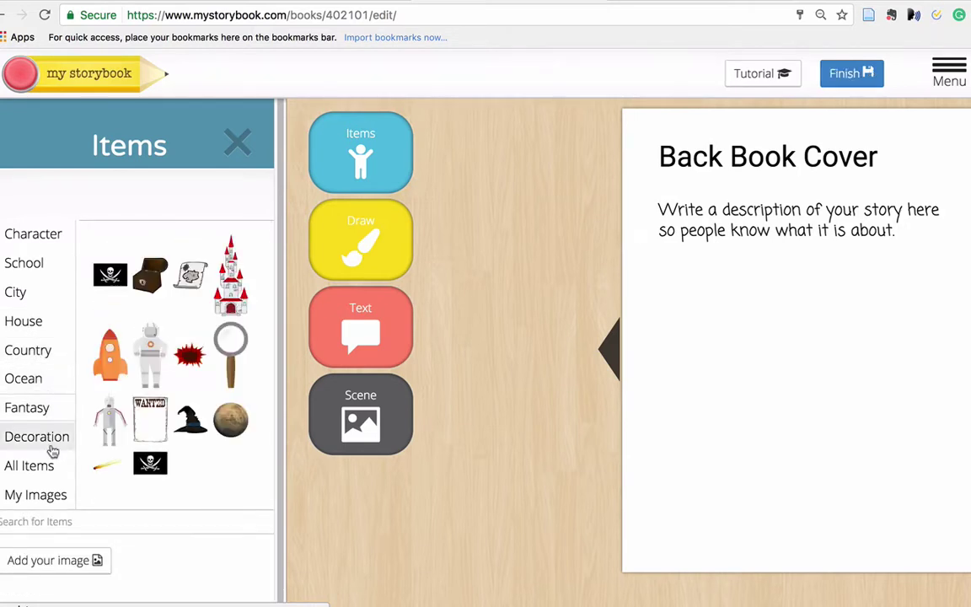
click(50, 438)
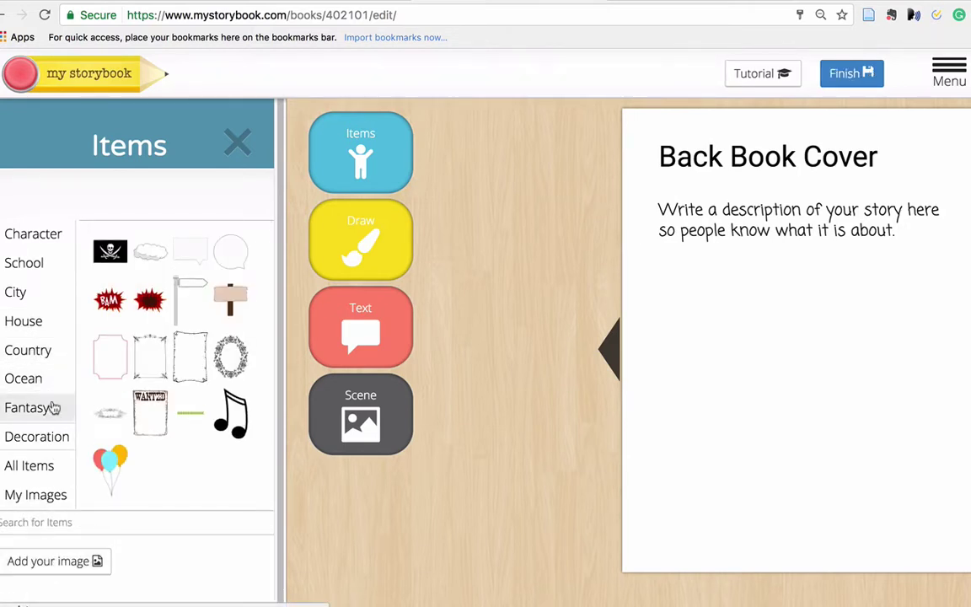
click(240, 143)
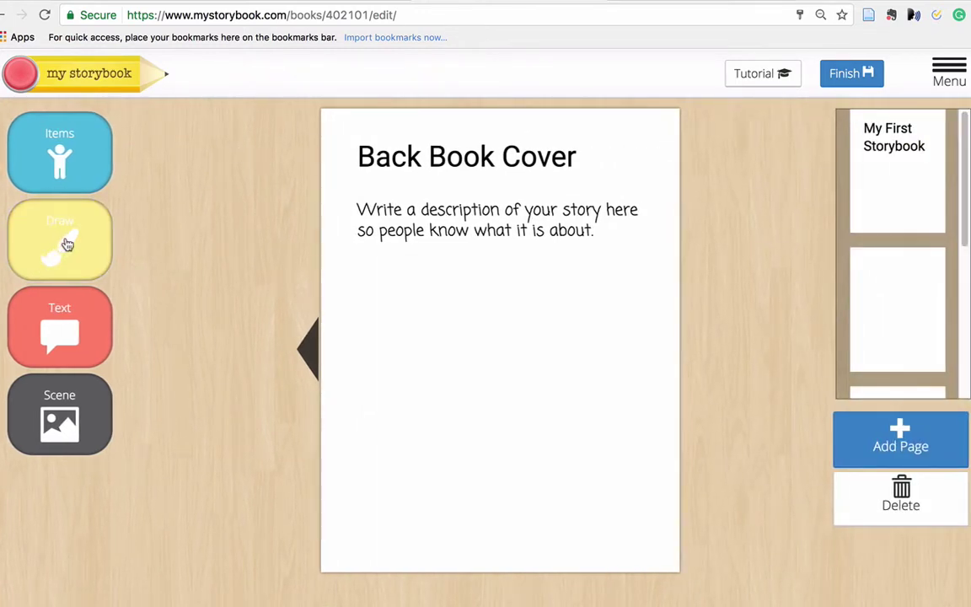
click(67, 245)
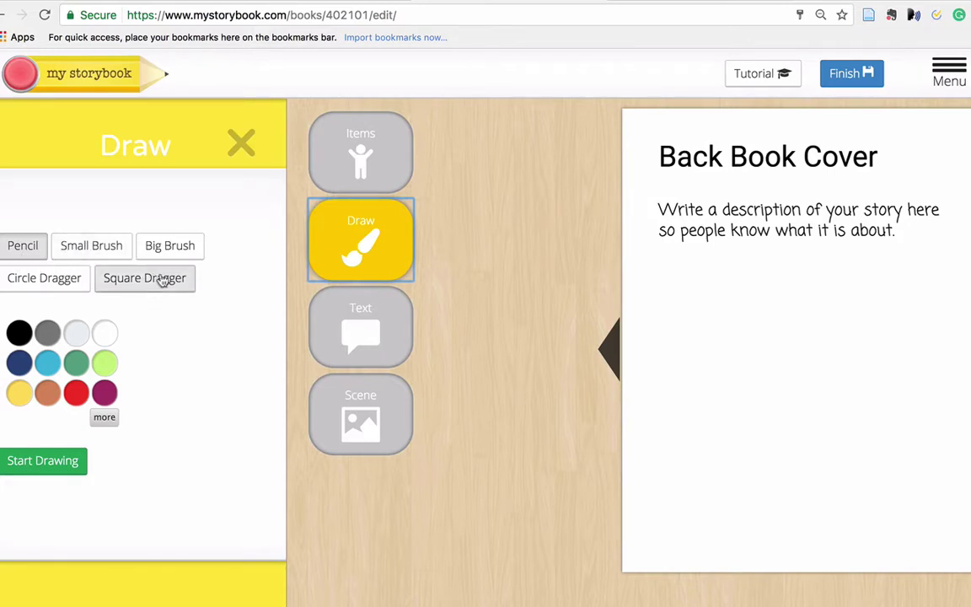
click(240, 143)
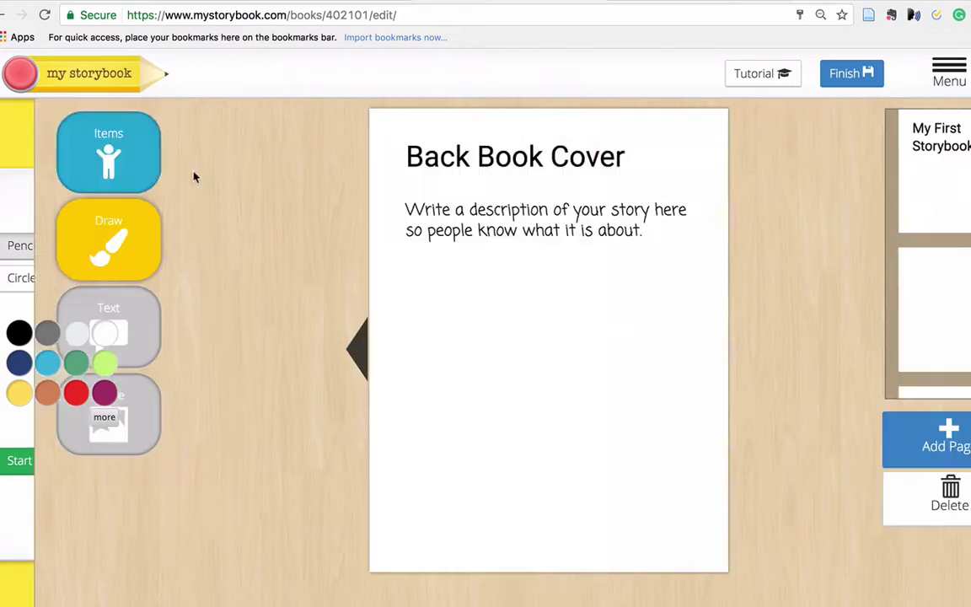
click(78, 333)
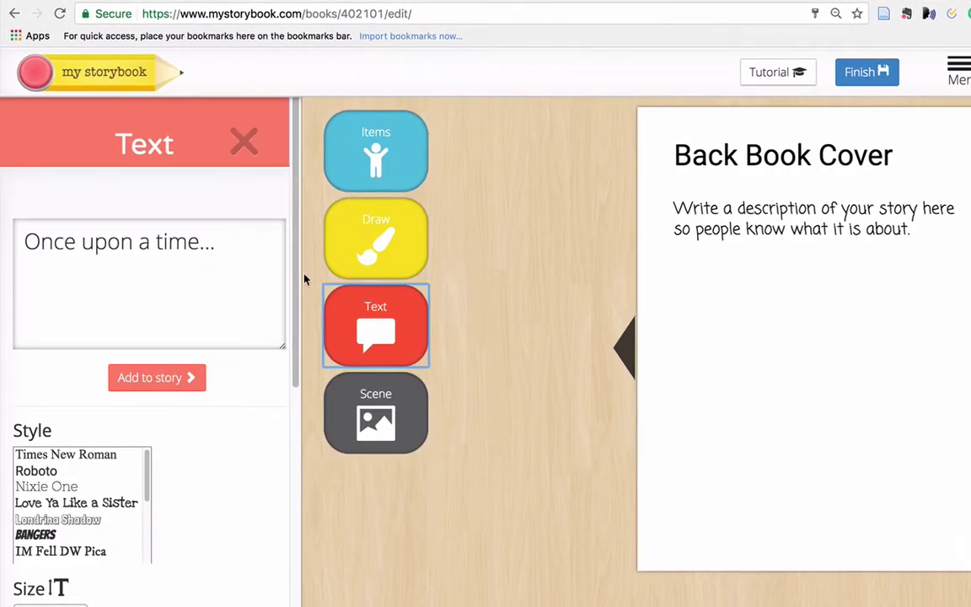
drag(295, 293, 295, 424)
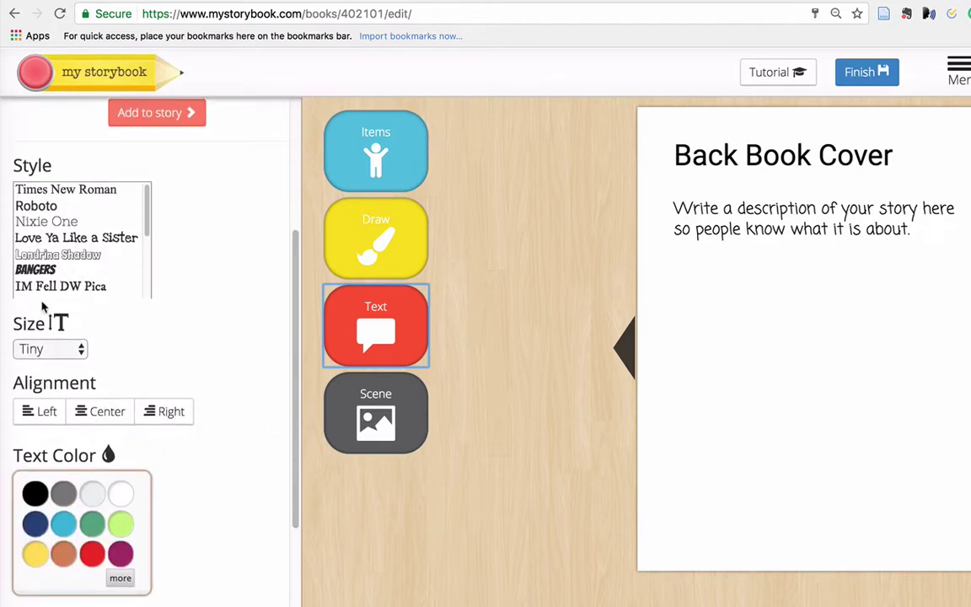
click(81, 350)
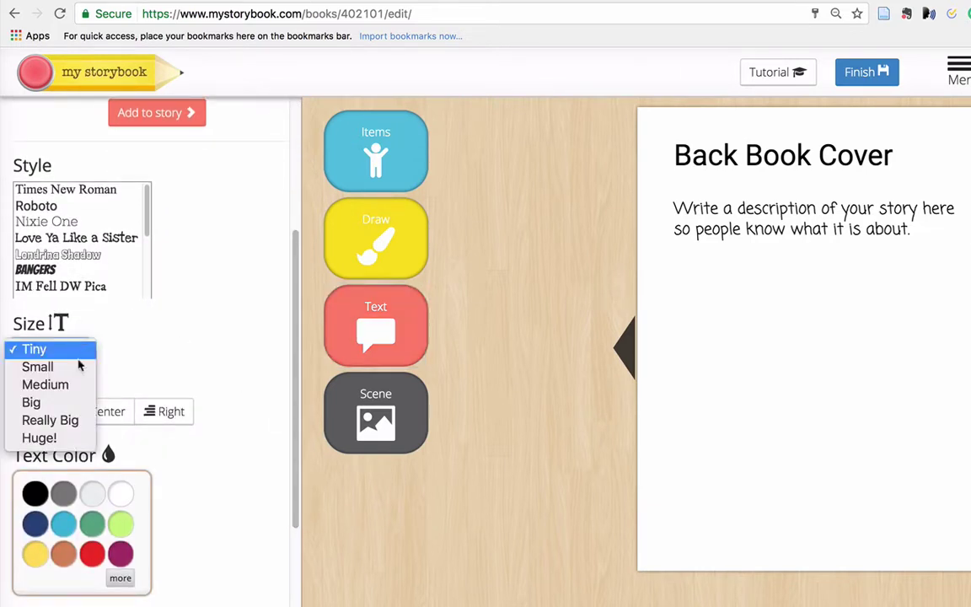
click(100, 411)
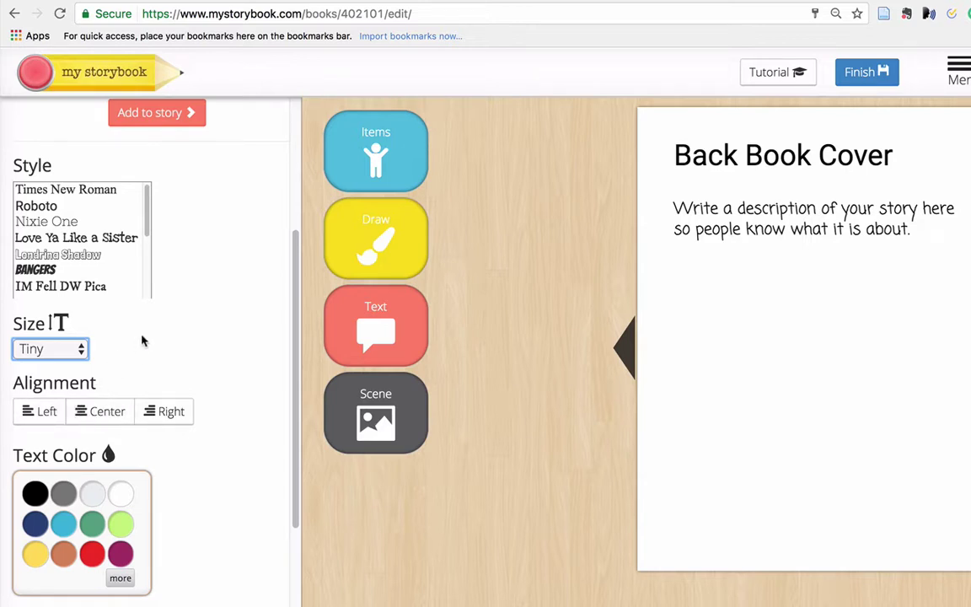
scroll(282, 422, down, 5)
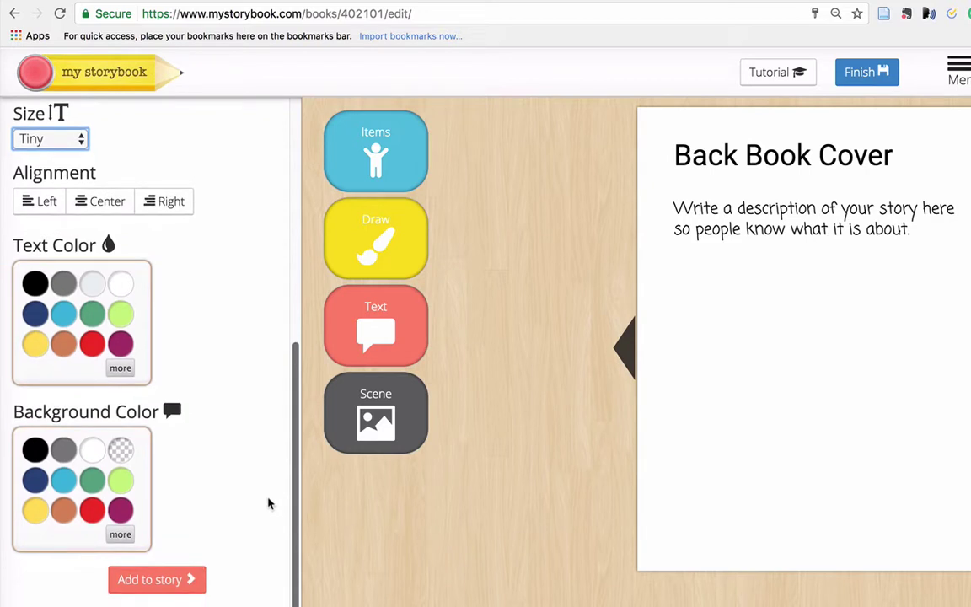
scroll(273, 477, up, 11)
click(459, 202)
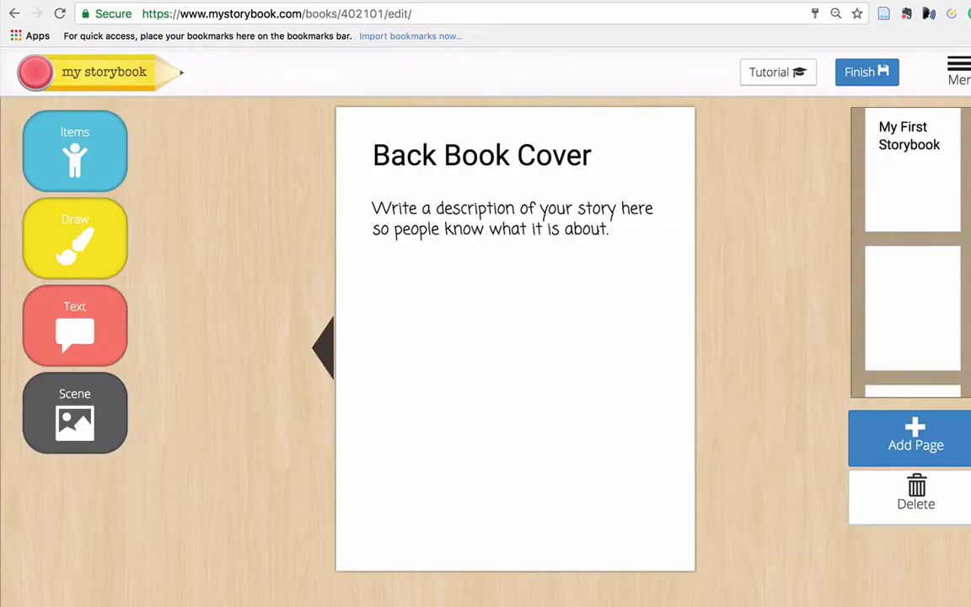
- Replace the cover title 'My First Storybook' with 'All about Adverbs and Adjectives'
click(916, 148)
click(466, 184)
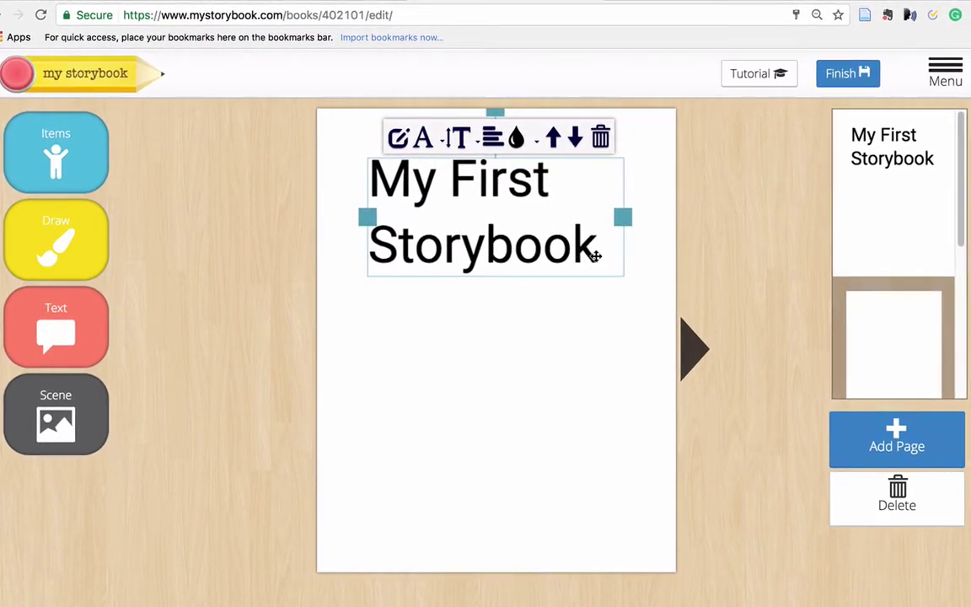
click(592, 247)
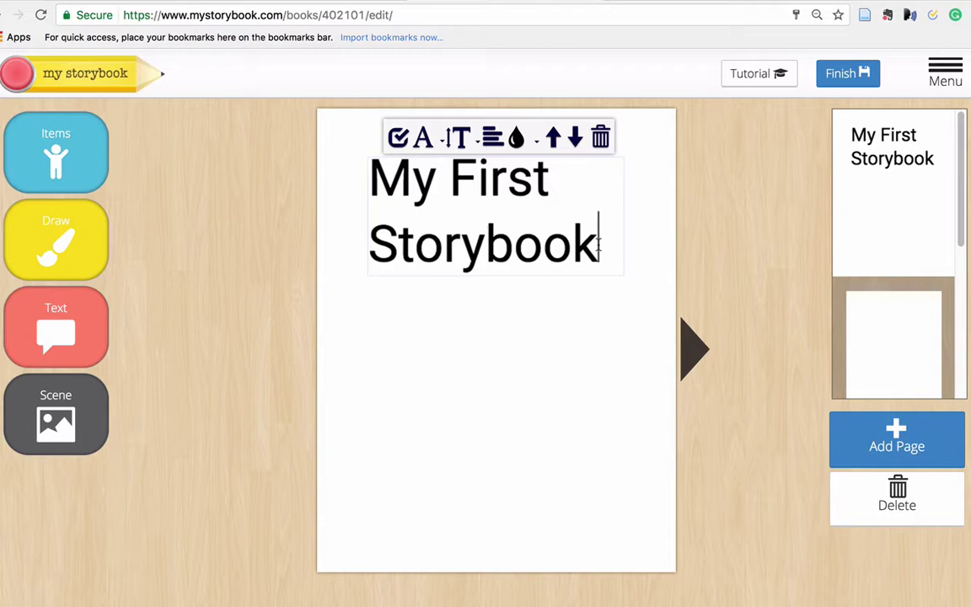
drag(538, 221, 360, 180)
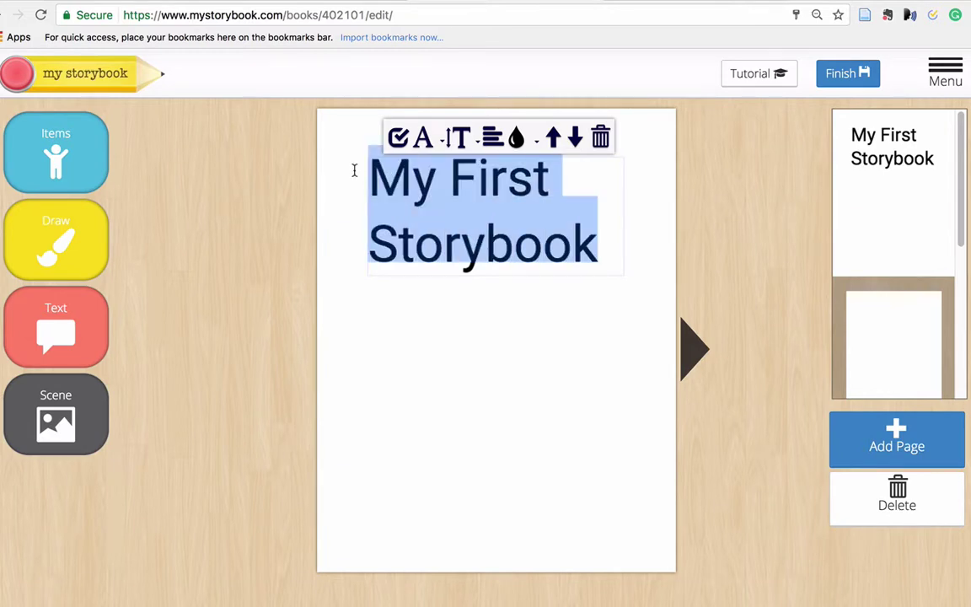
text(All about ad)
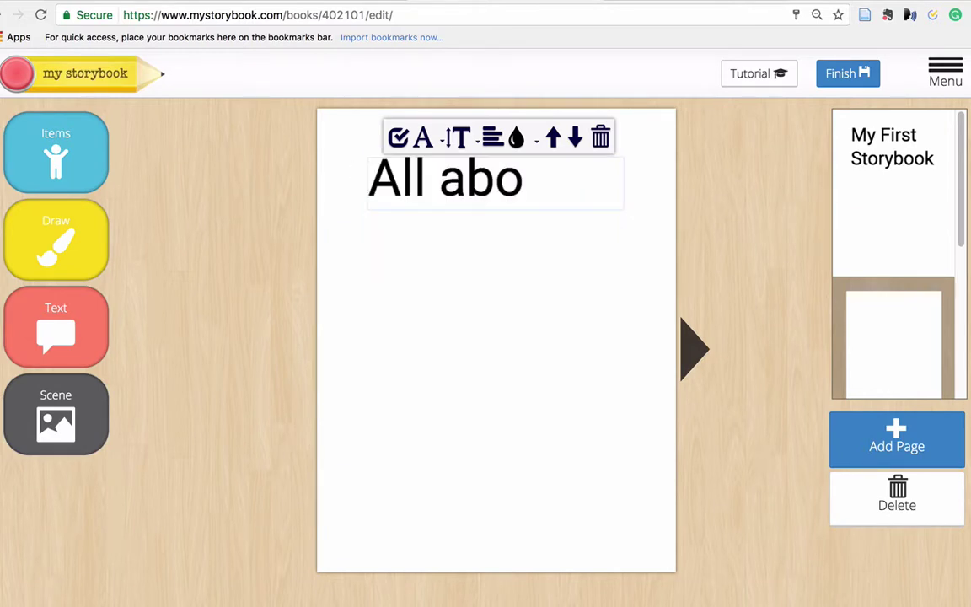
key(BackSpace)
key(BackSpace)
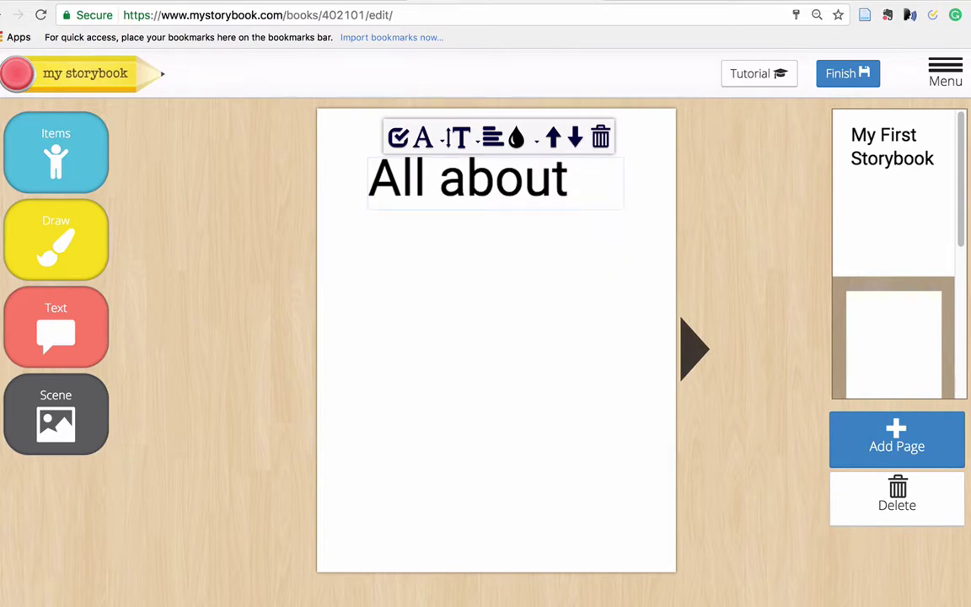
text(Adverbs)
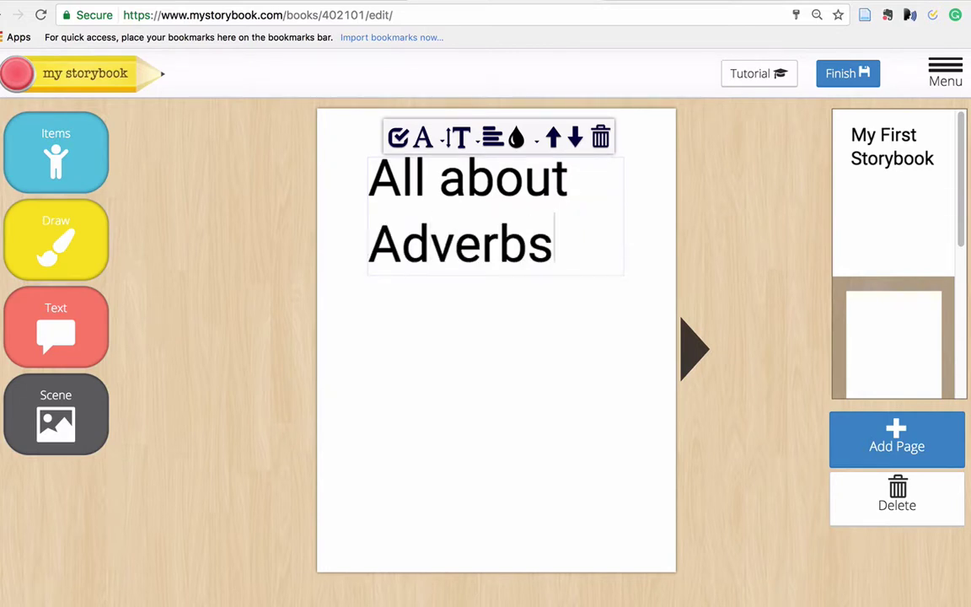
text( and Adjec)
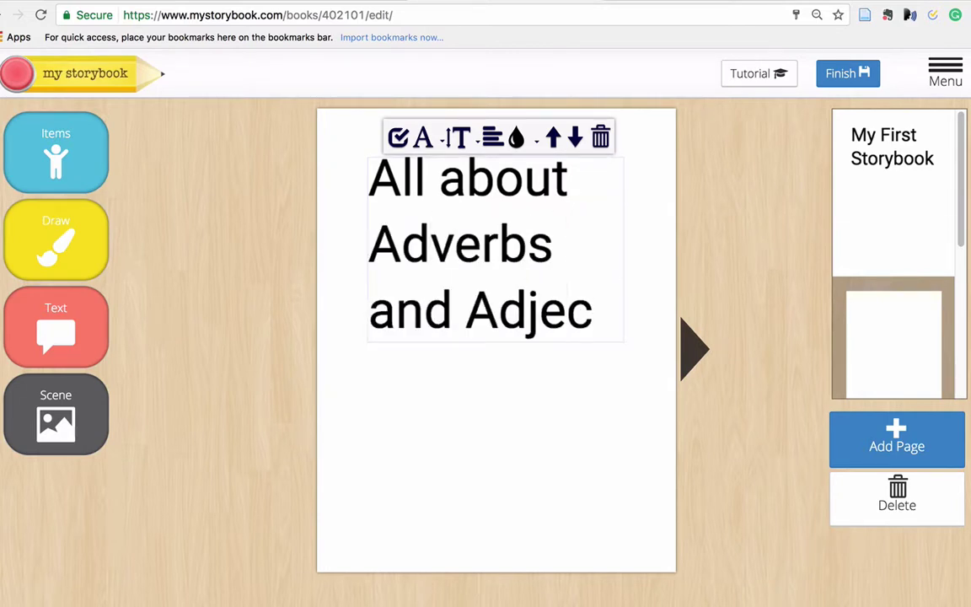
text(tives)
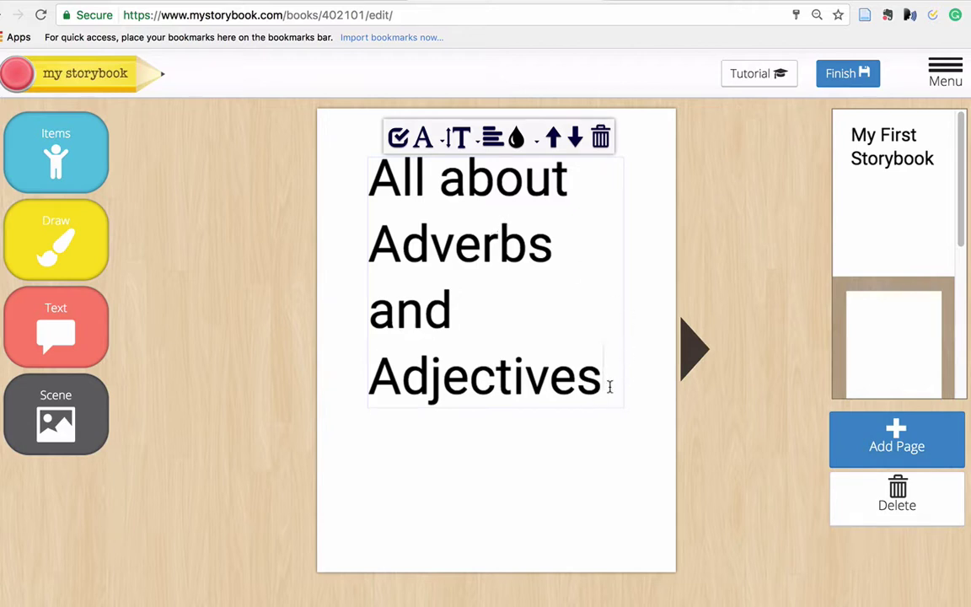
- Make the cover title text Really Big and magenta
drag(610, 383, 356, 173)
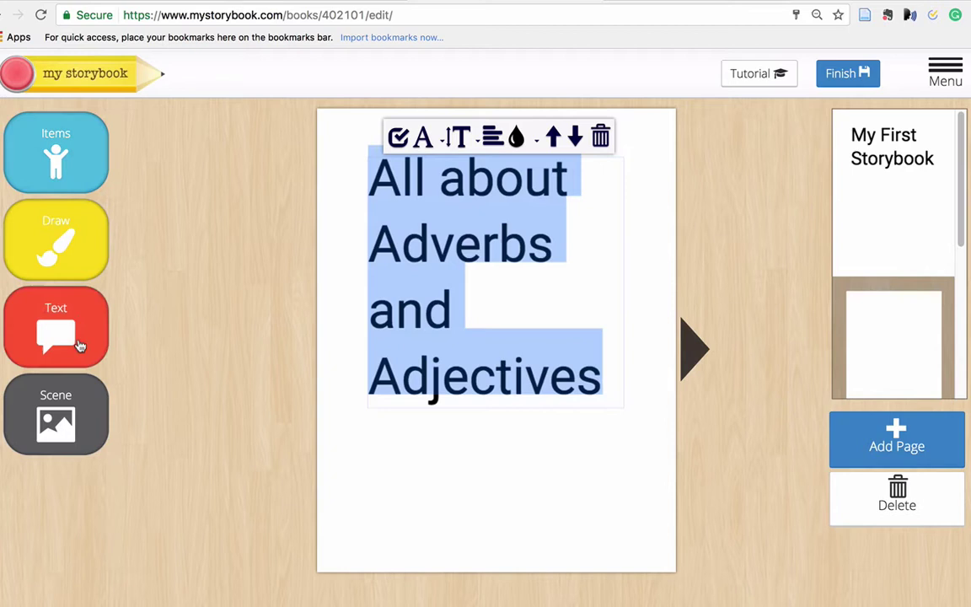
click(469, 145)
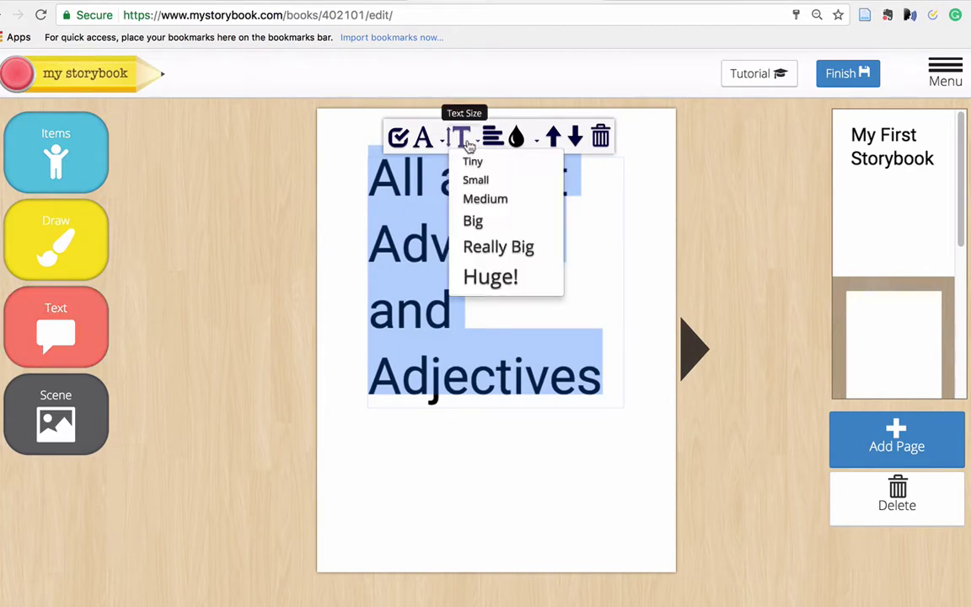
click(498, 246)
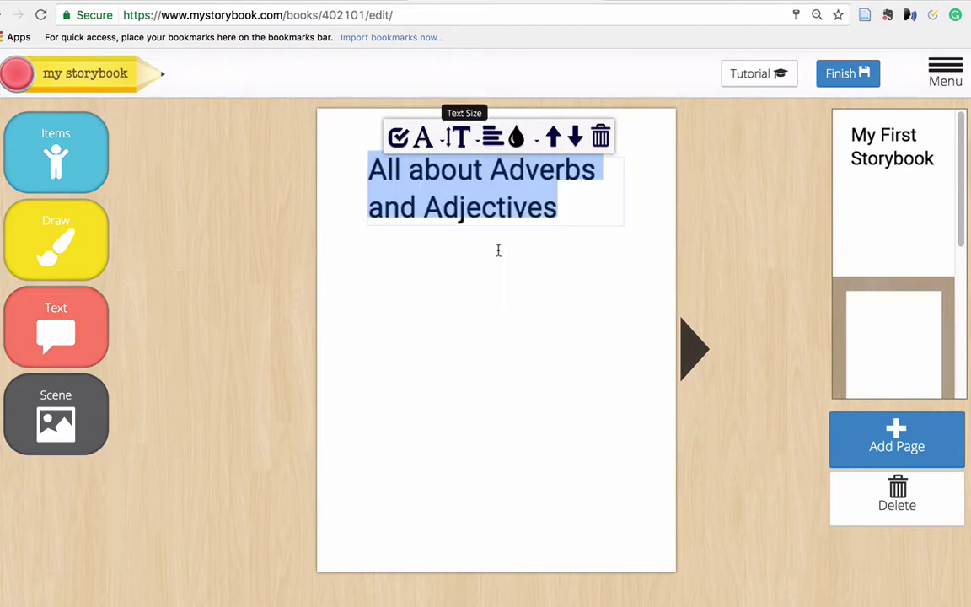
click(517, 140)
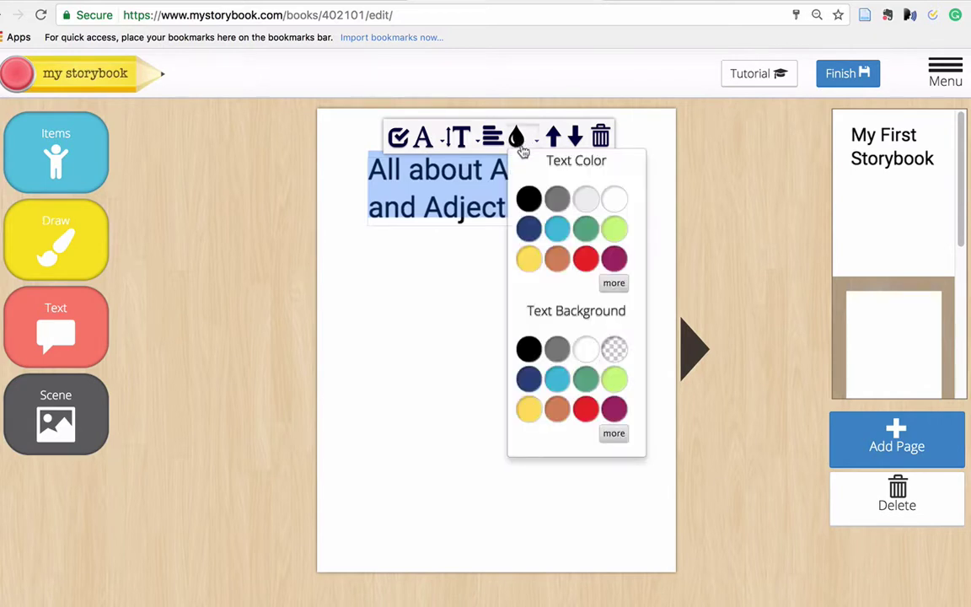
click(614, 260)
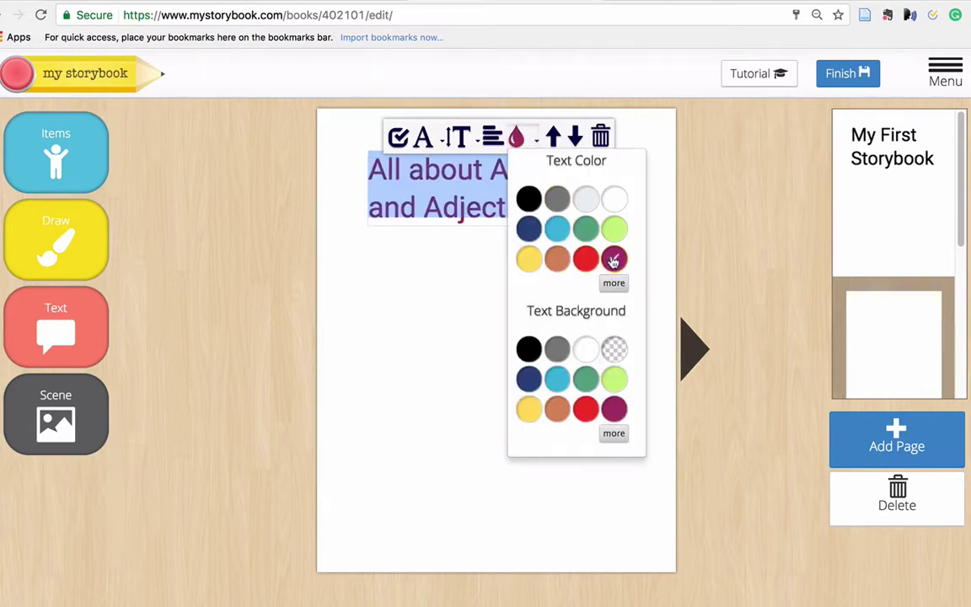
- Try Bangers, Homemade Apple and Delius Swash Caps, then set the title to Love Ya Like a Sister
click(428, 143)
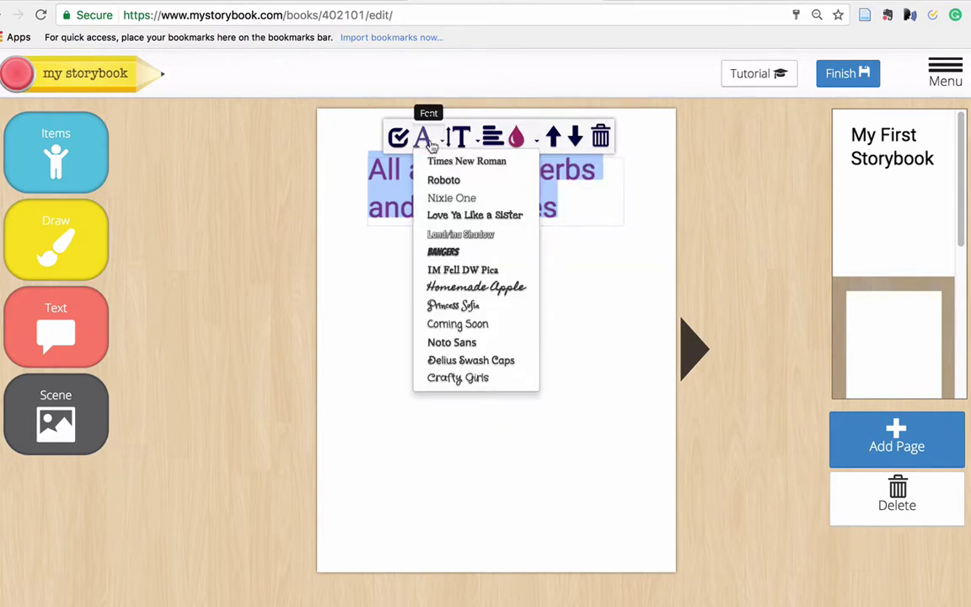
click(471, 251)
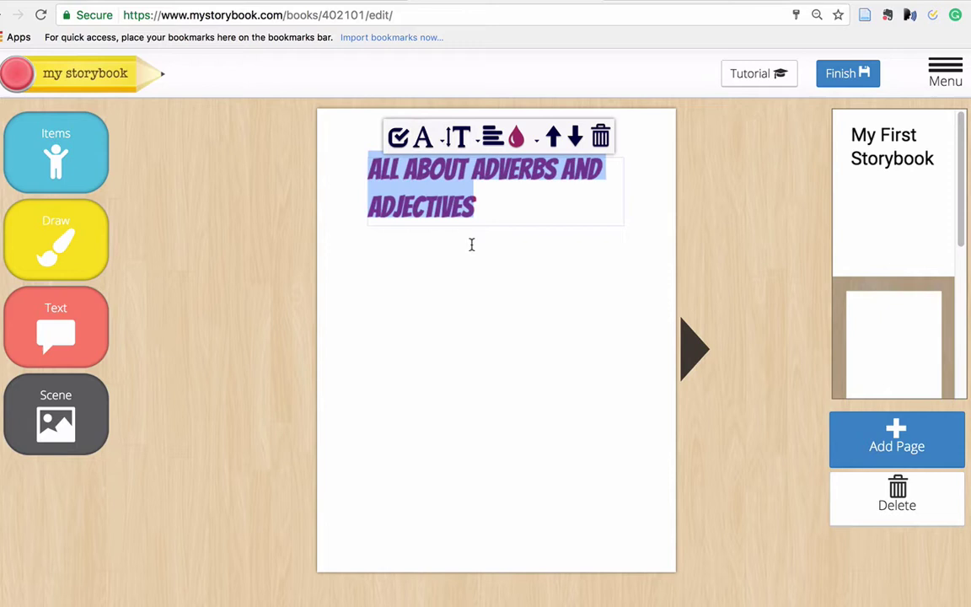
click(428, 143)
click(492, 284)
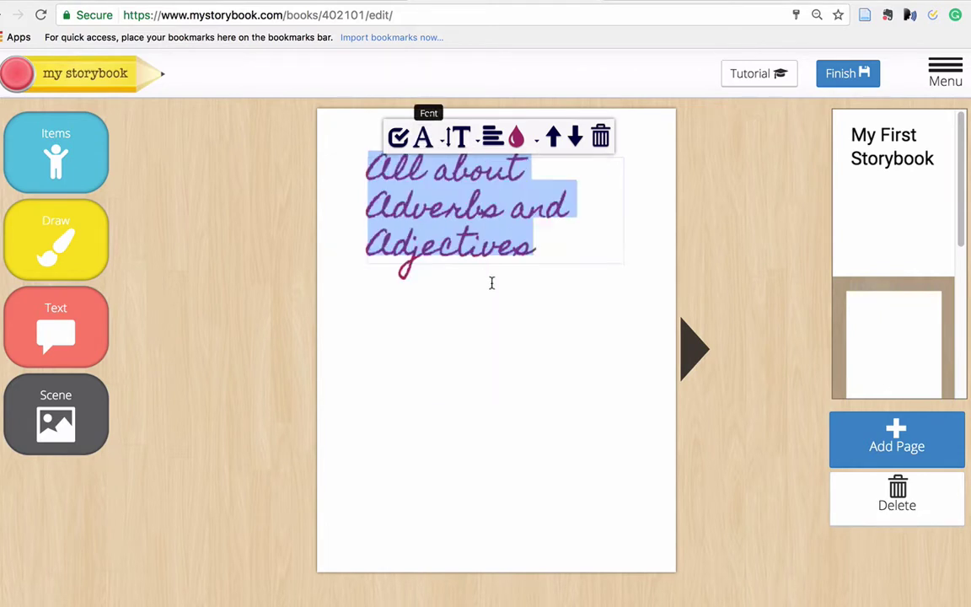
click(428, 142)
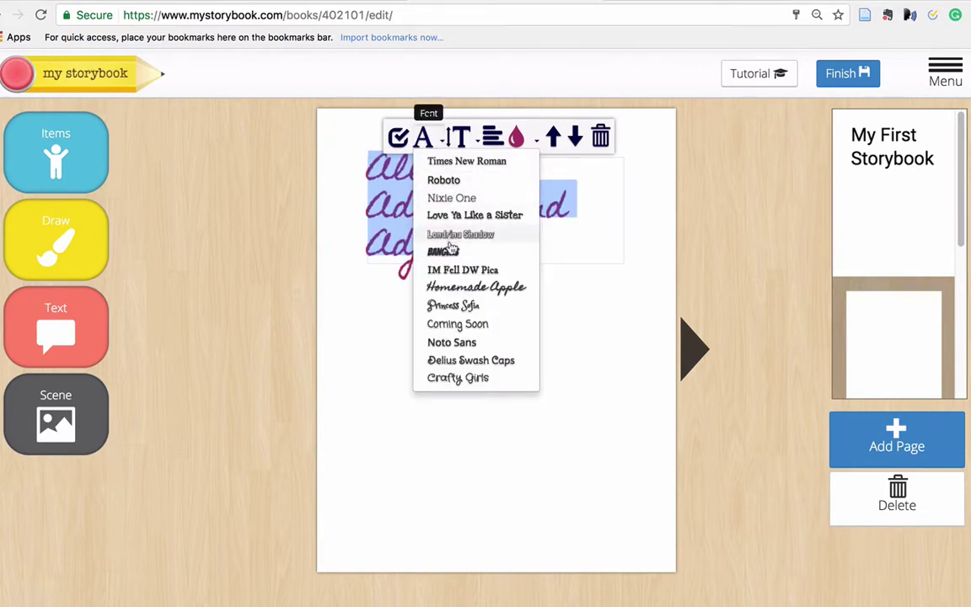
click(472, 361)
click(425, 140)
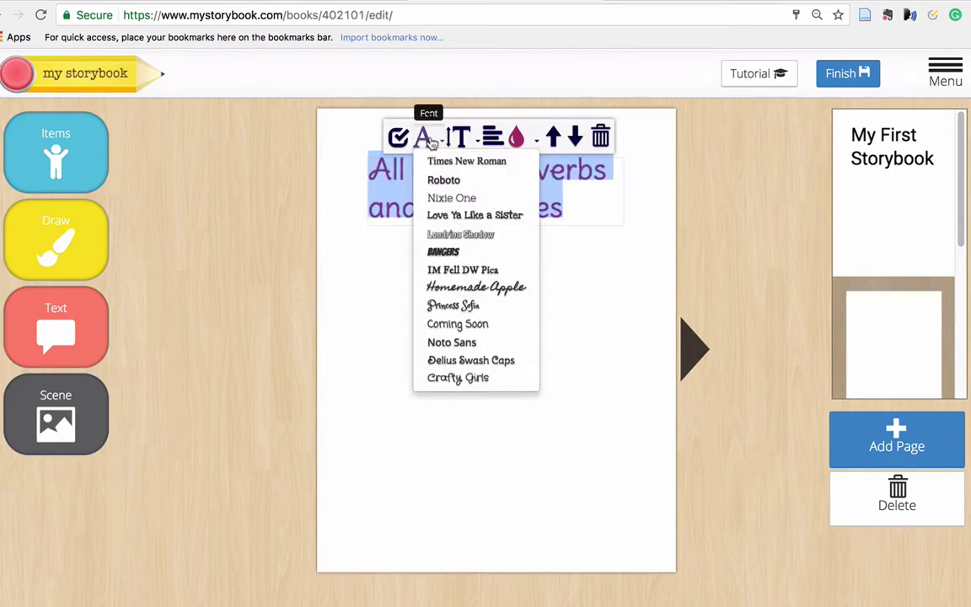
click(471, 215)
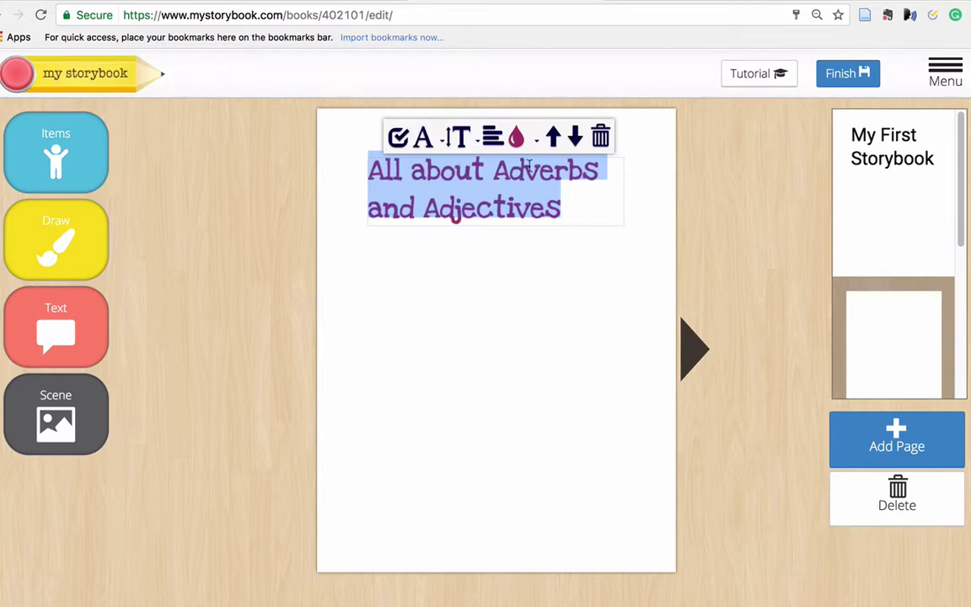
- Centre the title text and move the title box down toward the page middle
click(484, 140)
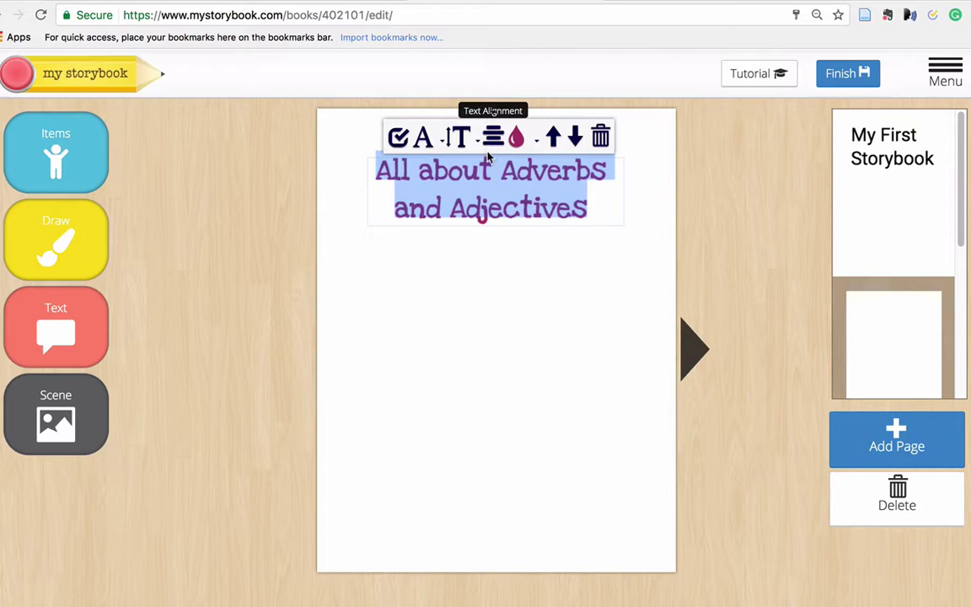
click(506, 224)
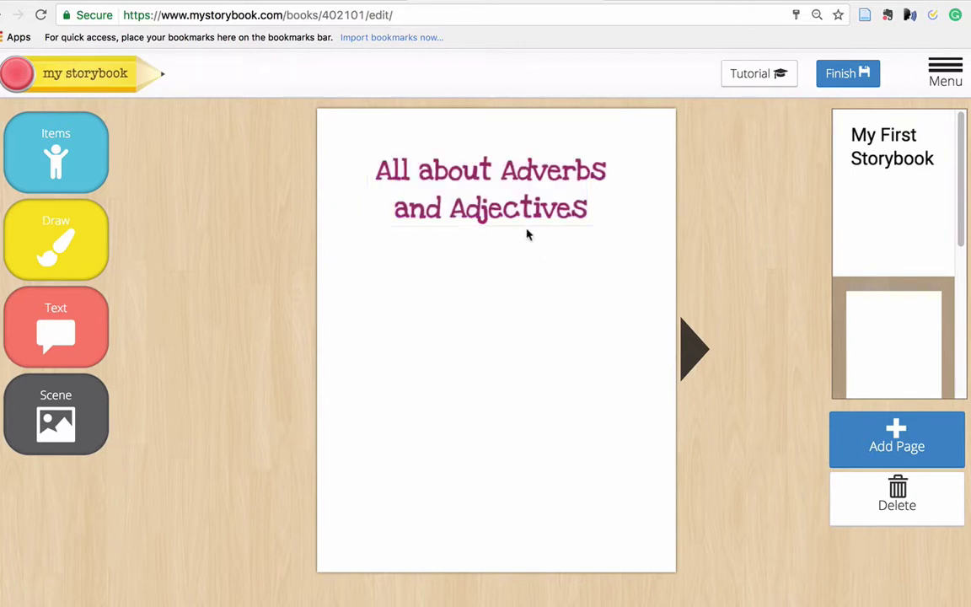
click(417, 158)
drag(415, 180, 418, 277)
click(416, 349)
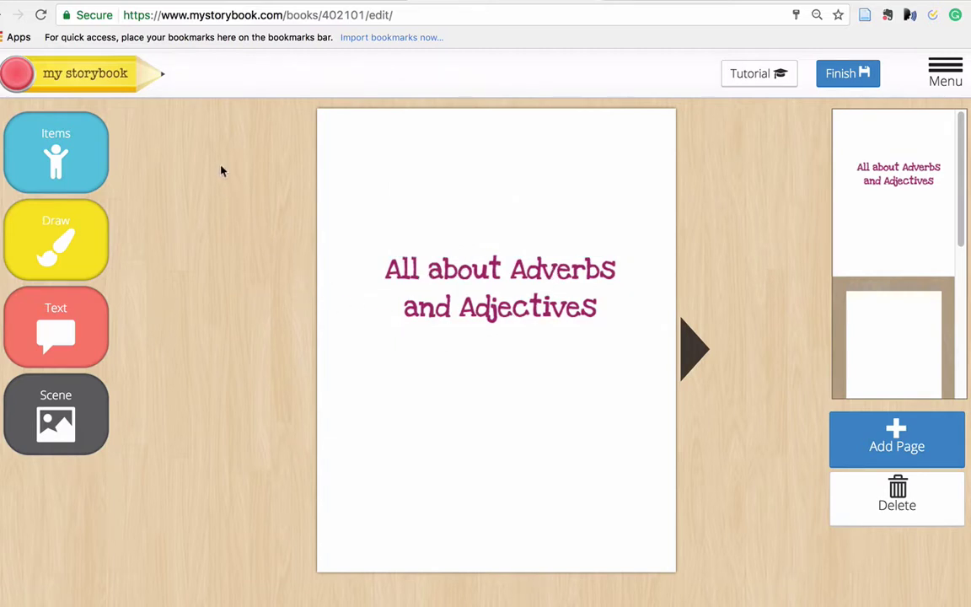
- Add the text 'What is an adverb?' to the blank second page
click(901, 335)
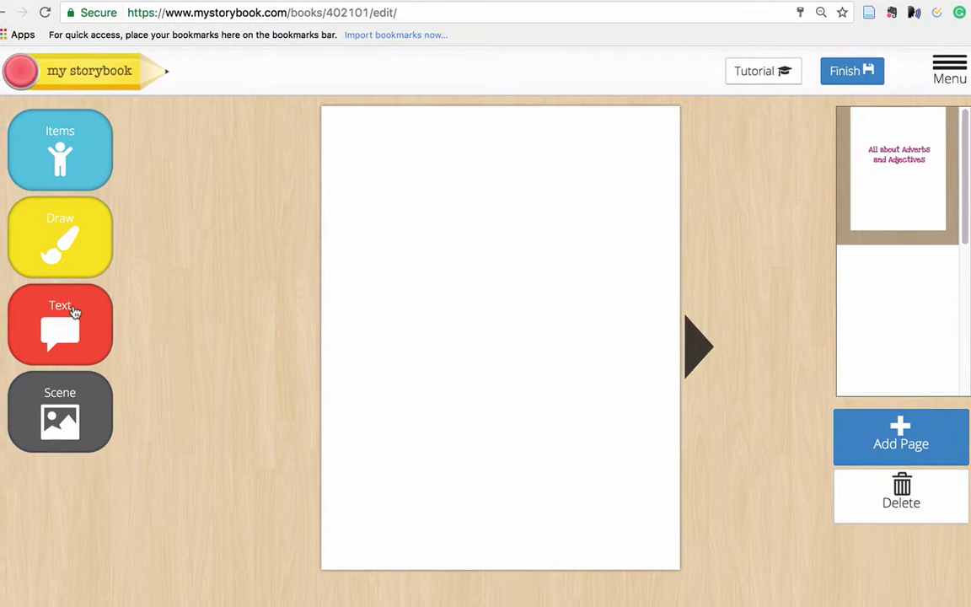
click(74, 323)
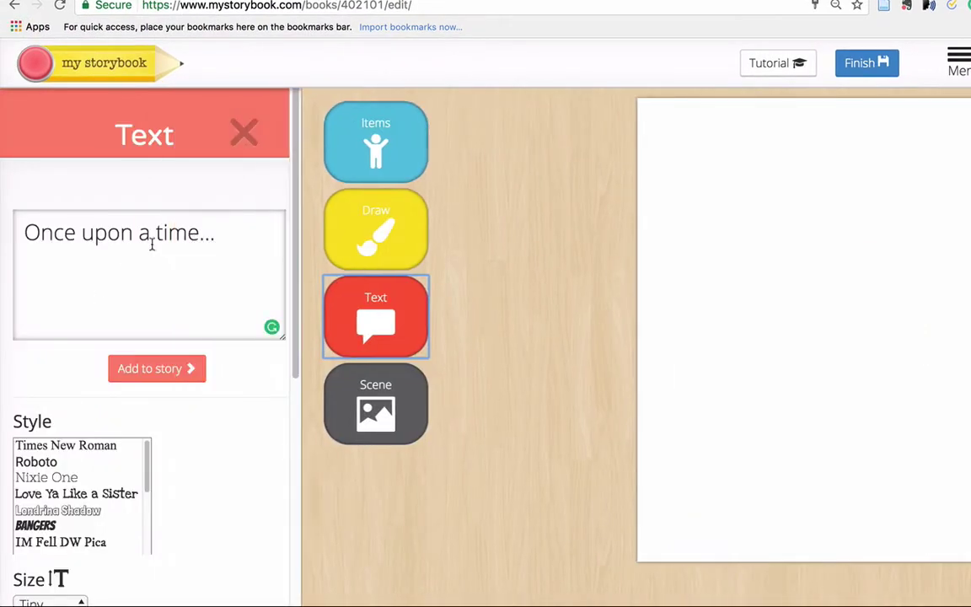
click(151, 243)
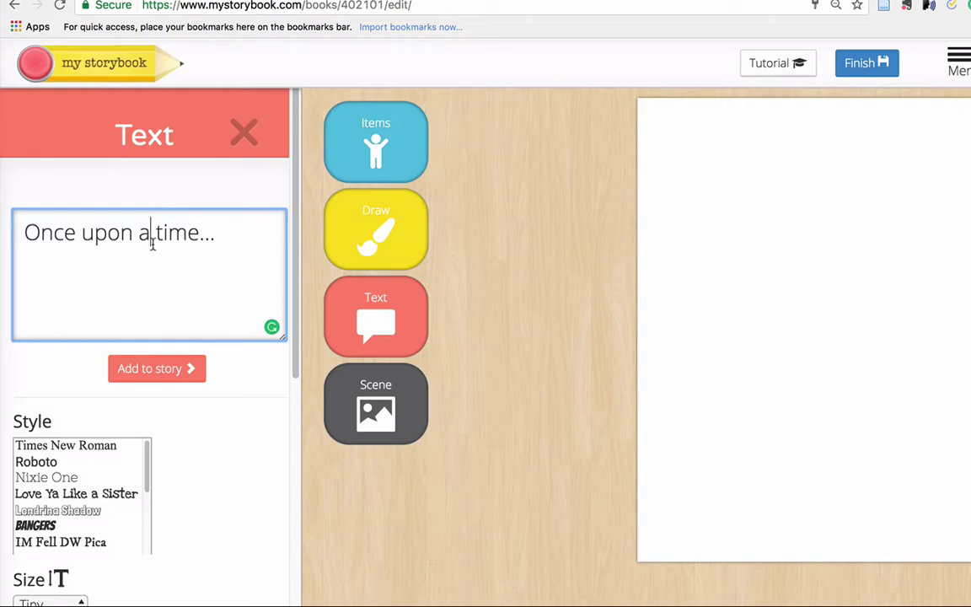
text(W)
key(super+a)
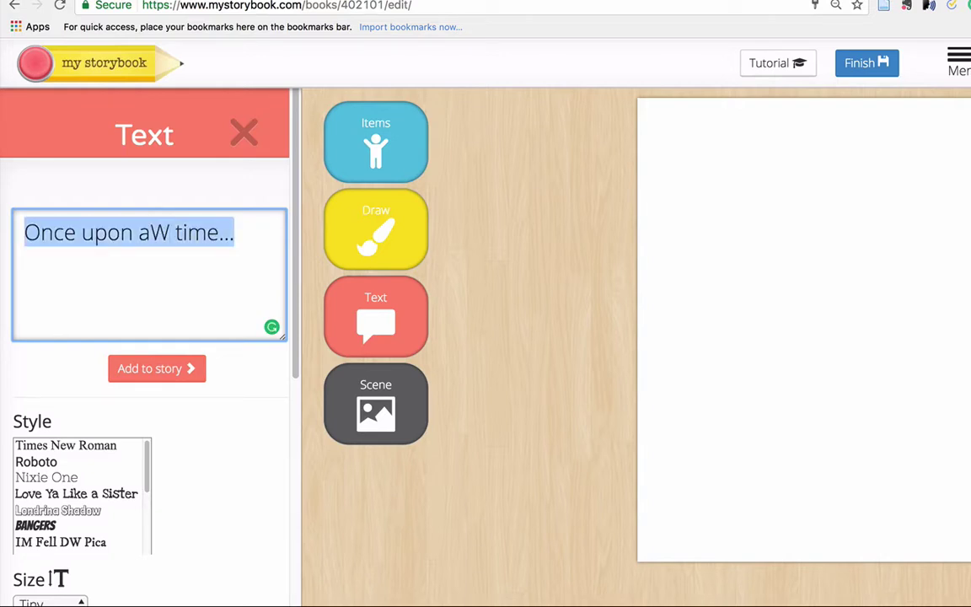
text(What is a)
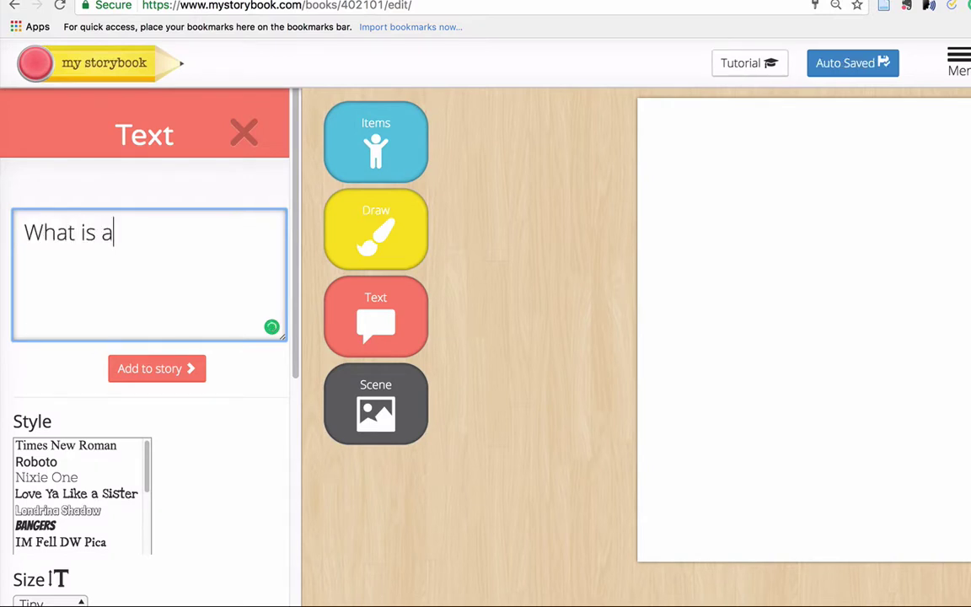
text(n adverb)
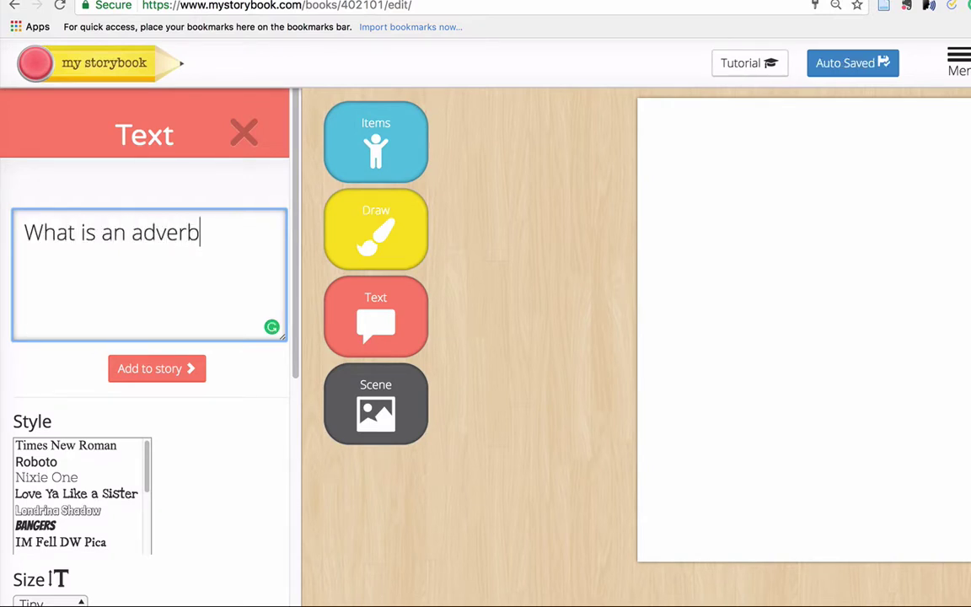
text(?)
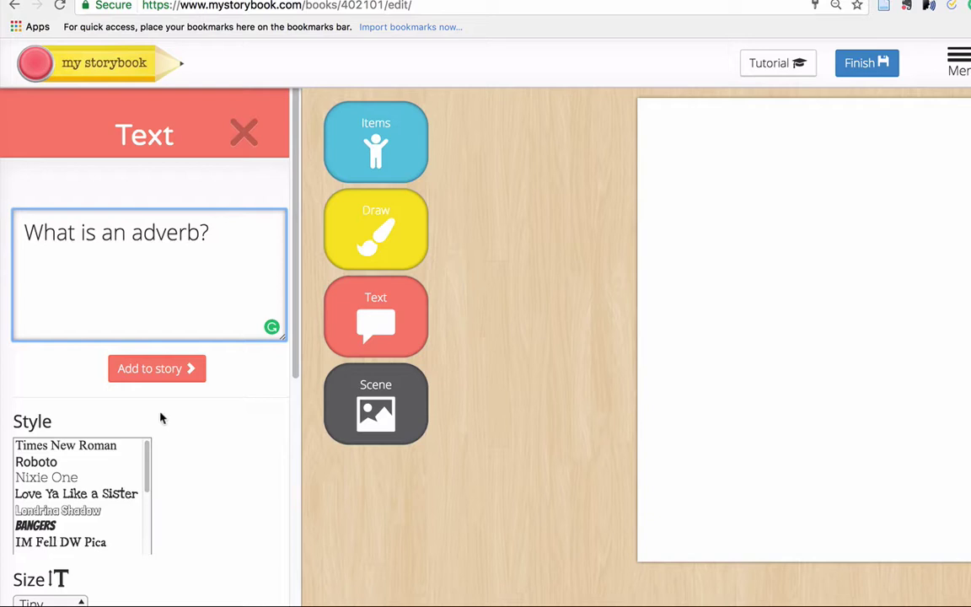
click(157, 372)
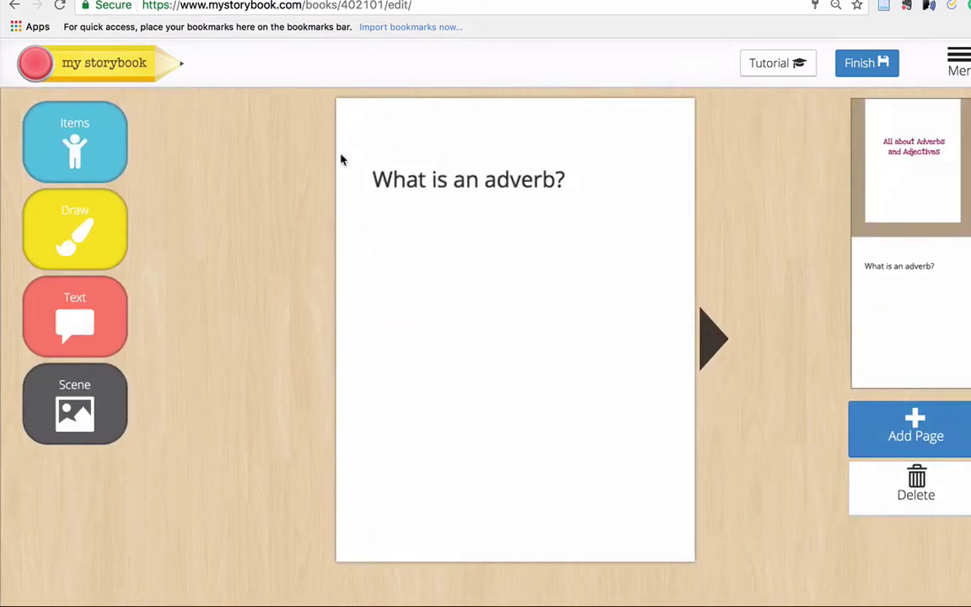
- Set the 'What is an adverb?' heading to the Love Ya Like a Sister font
click(405, 184)
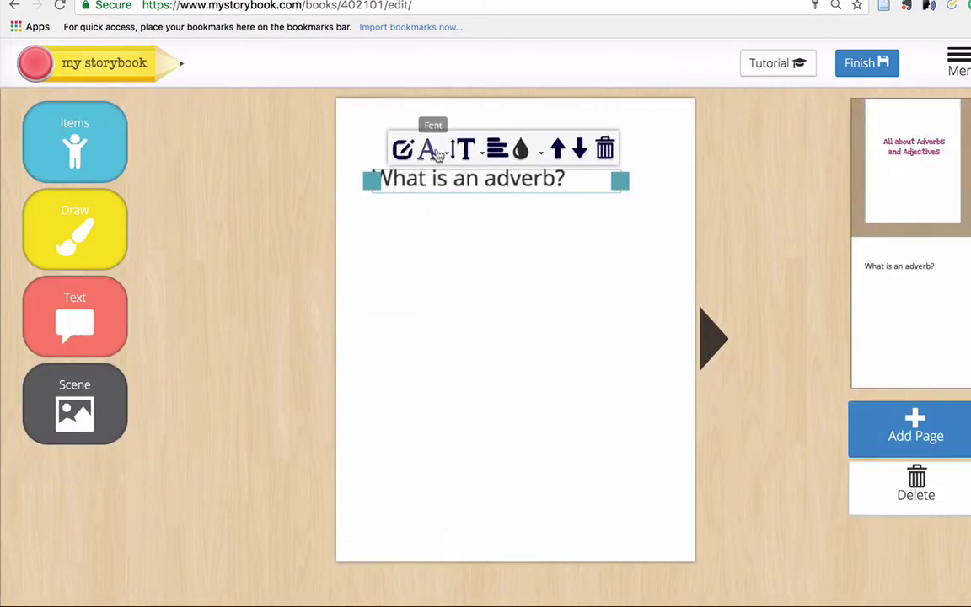
click(435, 155)
click(468, 226)
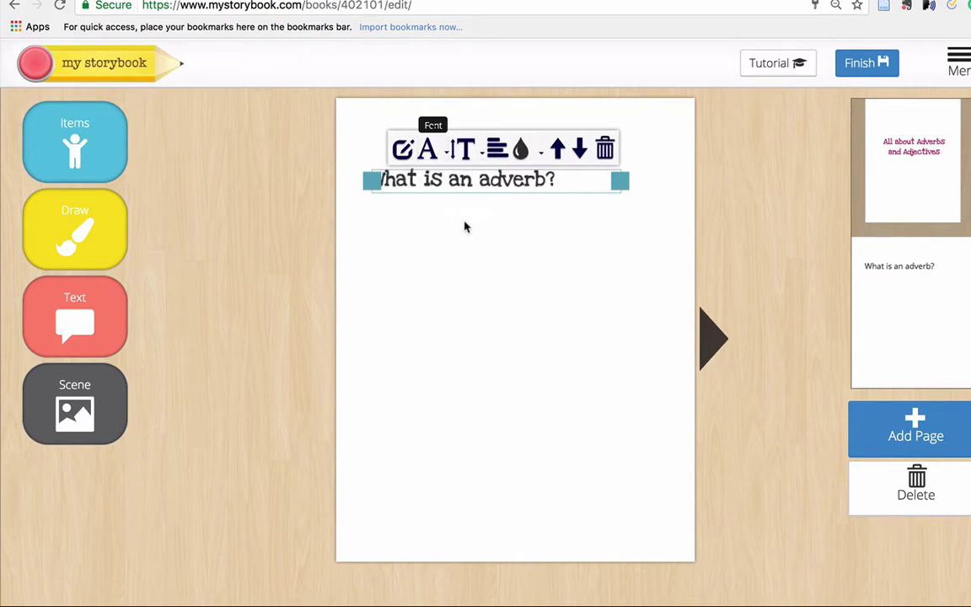
click(482, 276)
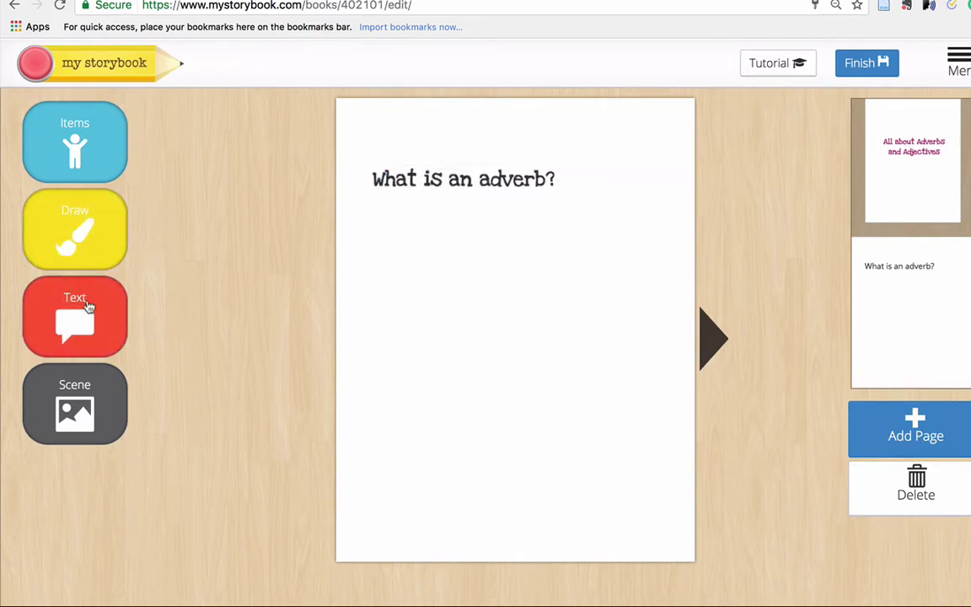
- Add the text 'Adverbs usually describe or modify verbs.' to the page
click(78, 284)
click(113, 272)
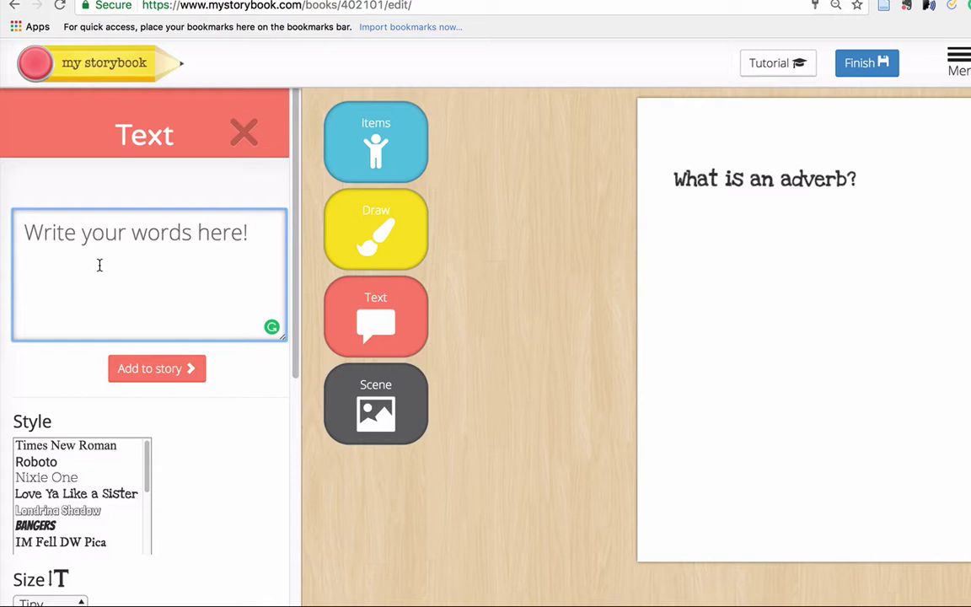
text(Adverbs)
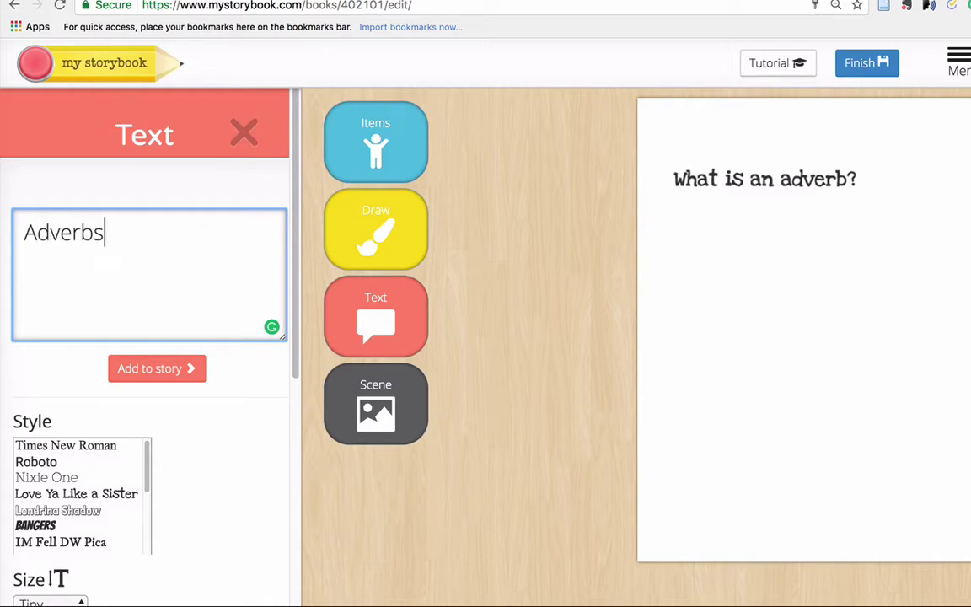
text( isia)
key(BackSpace)
key(BackSpace)
key(BackSpace)
key(BackSpace)
text(usually )
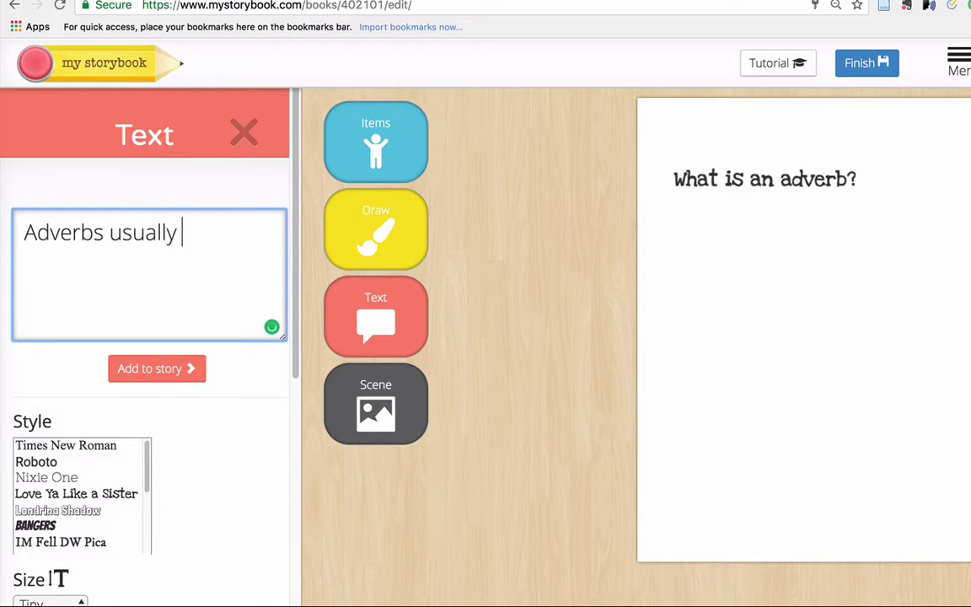
text(describe of )
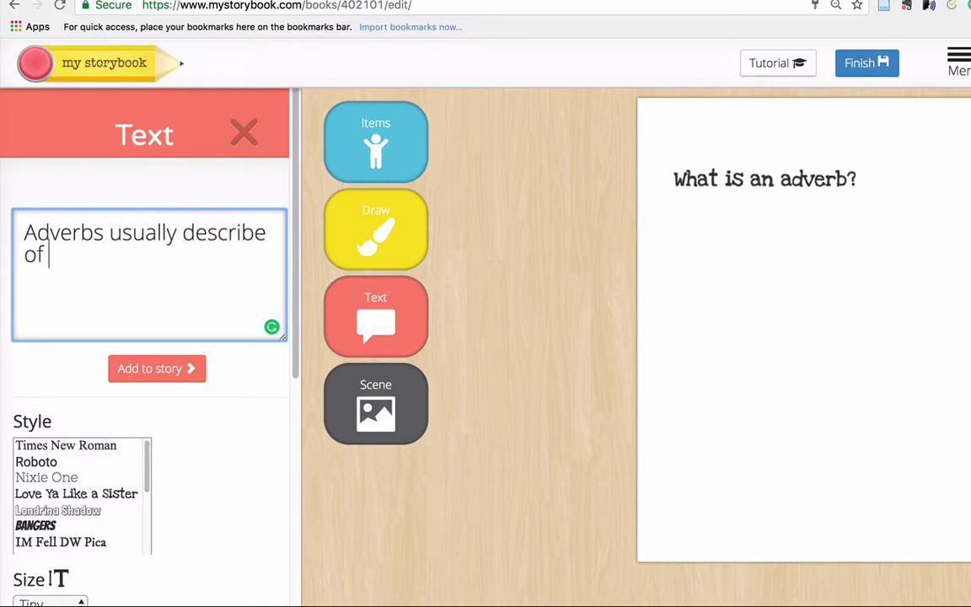
text(modify)
text( verbs)
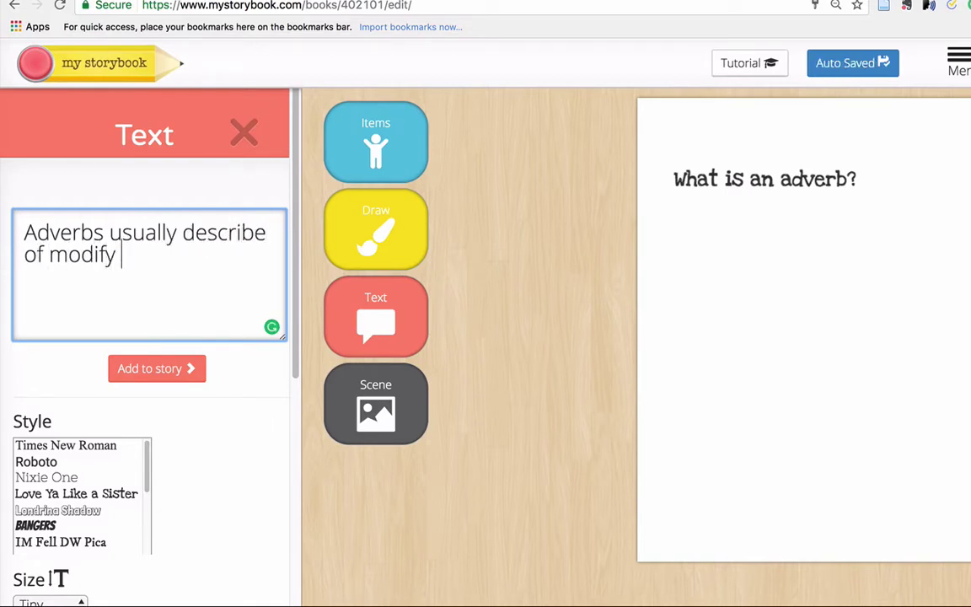
text(.)
click(43, 255)
key(BackSpace)
text(r)
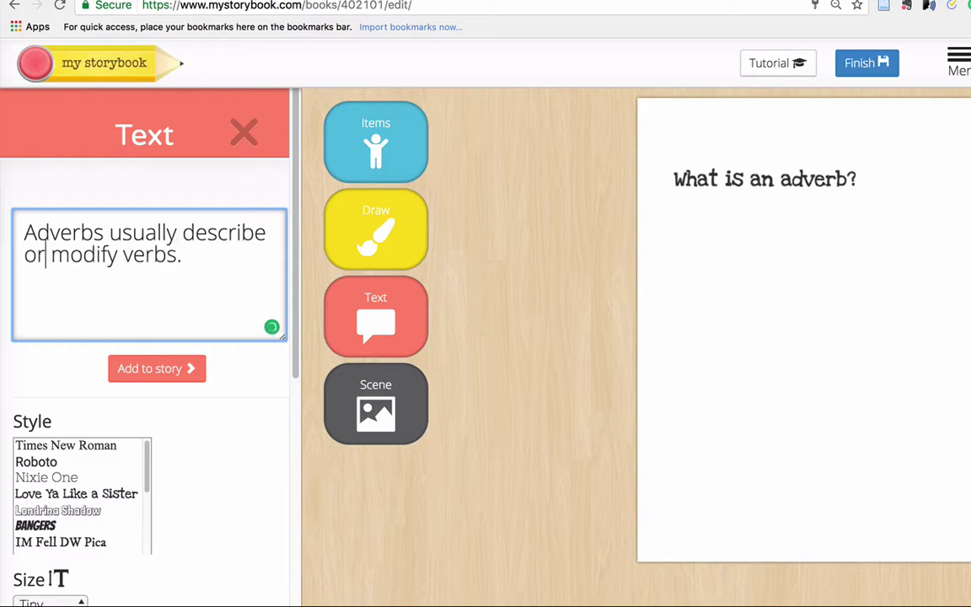
click(145, 371)
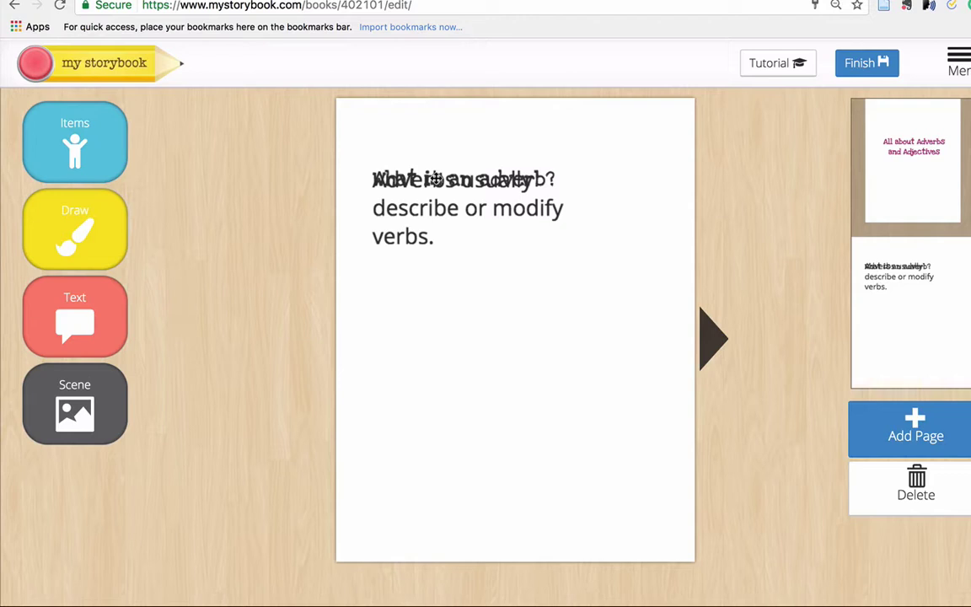
- Move the adverb definition below the title and give it a handwritten font
drag(432, 180, 429, 225)
click(427, 162)
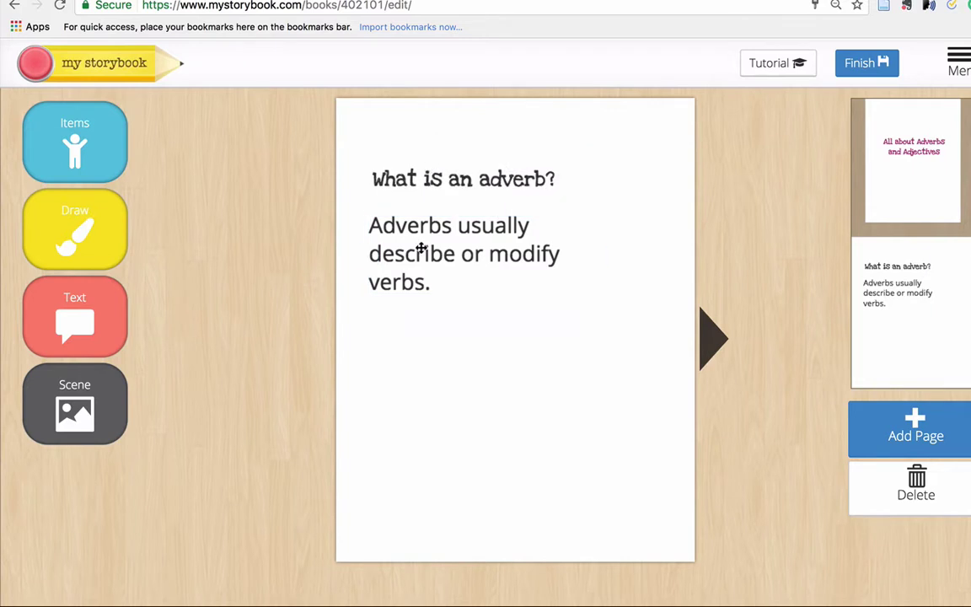
click(421, 248)
click(427, 196)
click(450, 274)
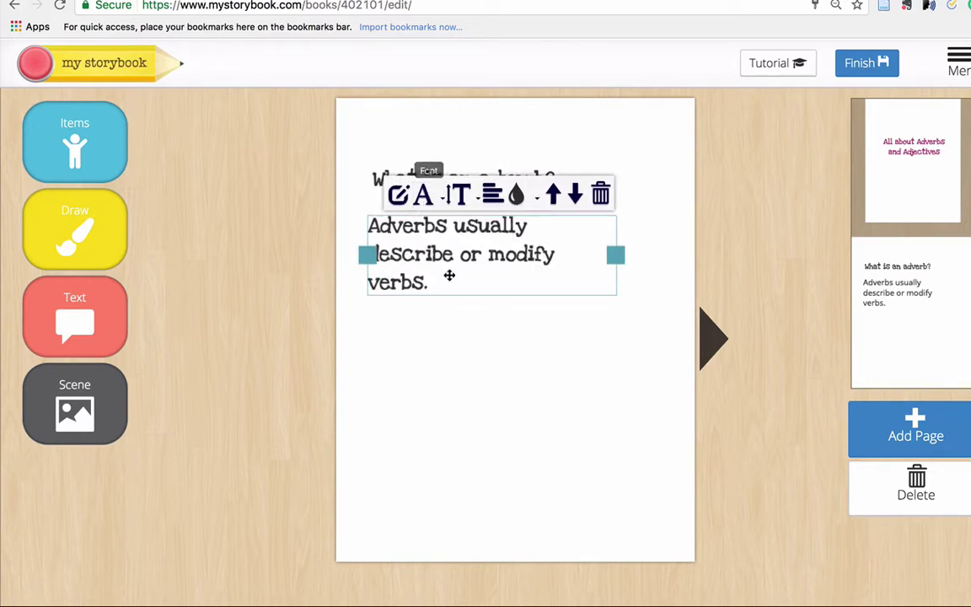
click(487, 355)
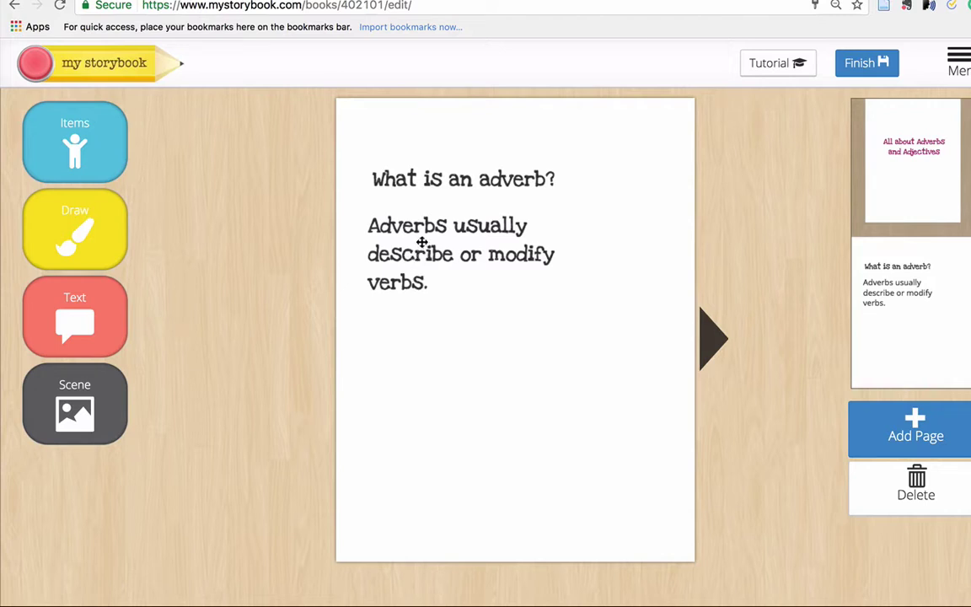
- Widen the definition box so it wraps onto two lines
click(424, 254)
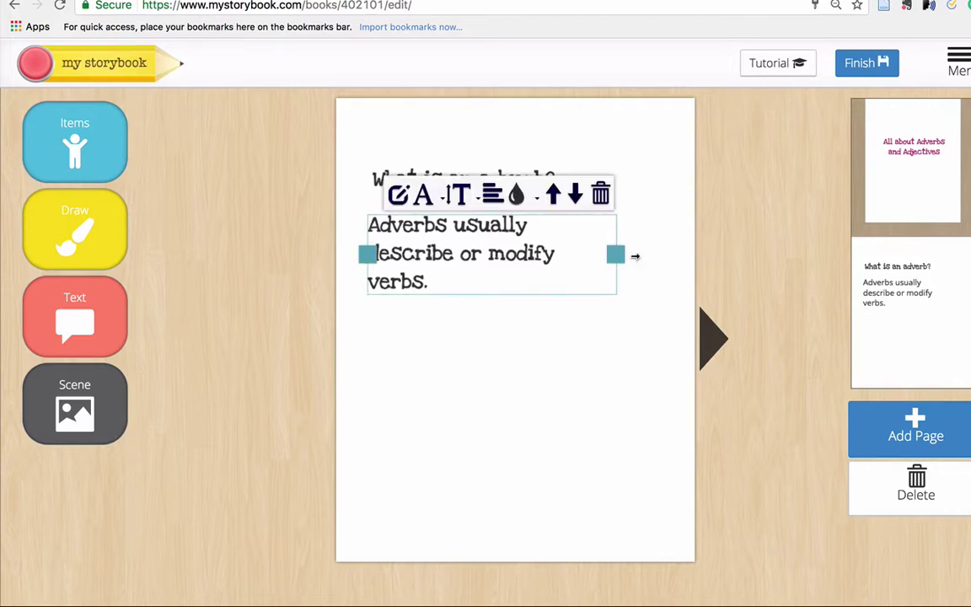
drag(620, 253, 675, 258)
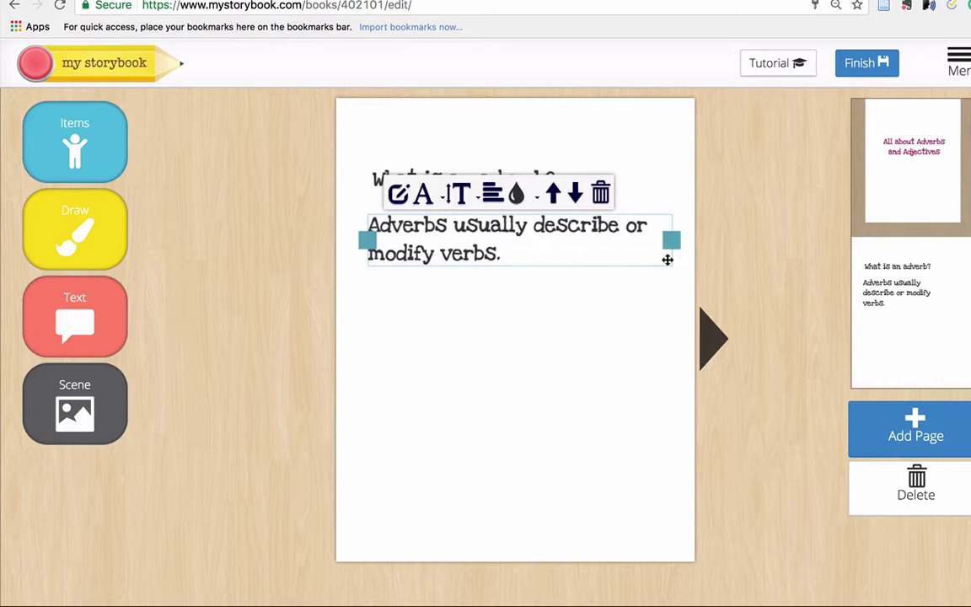
click(554, 344)
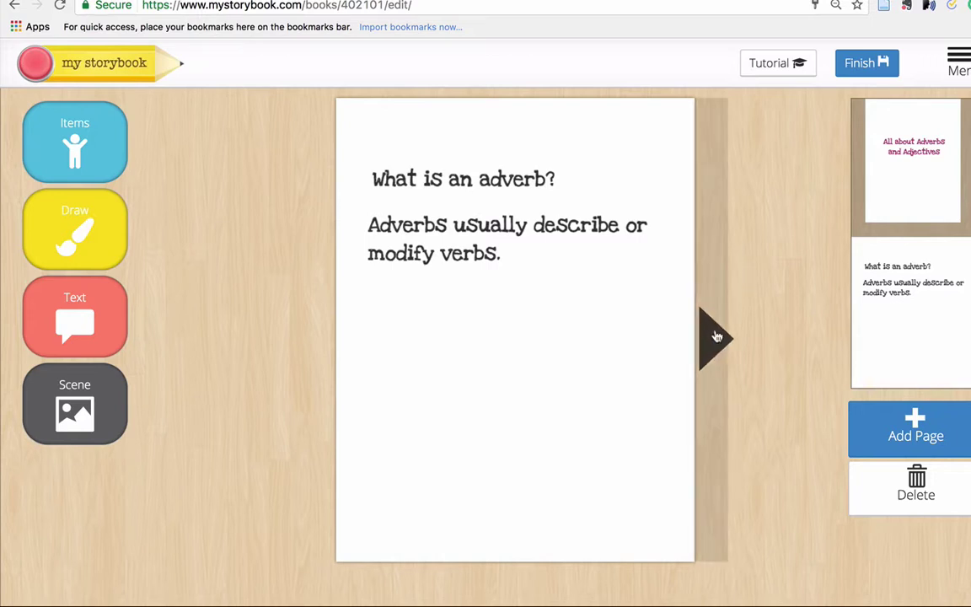
- Add the text 'What is an adjective?' to the next blank page
click(722, 337)
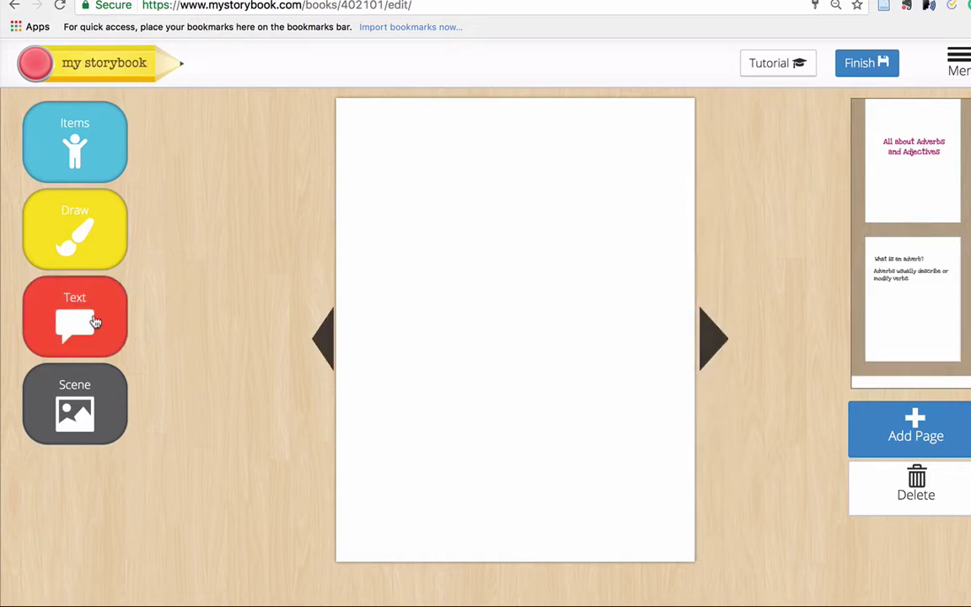
click(93, 321)
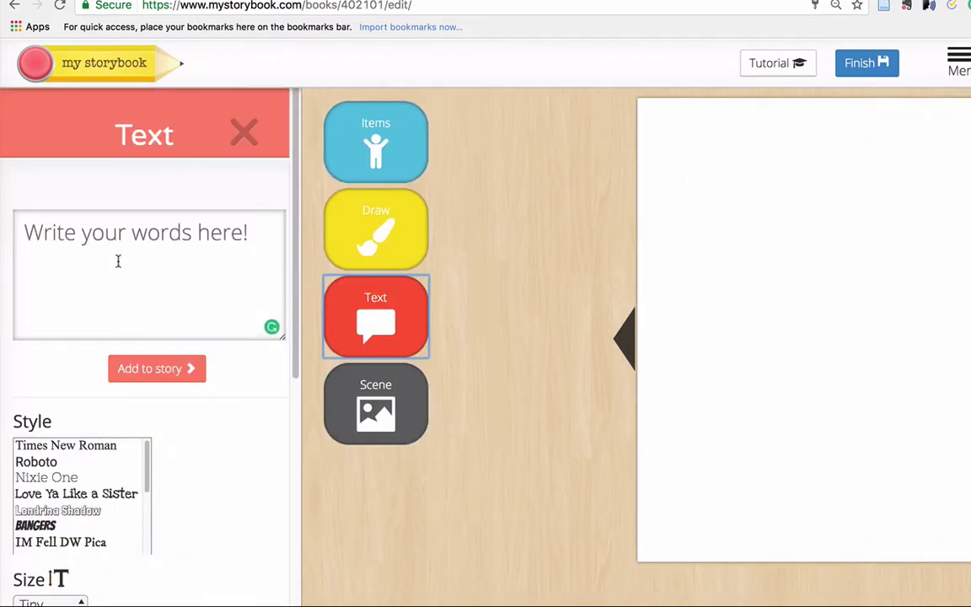
click(117, 266)
text(What is)
key(BackSpace)
key(BackSpace)
key(BackSpace)
key(BackSpace)
key(BackSpace)
key(BackSpace)
key(BackSpace)
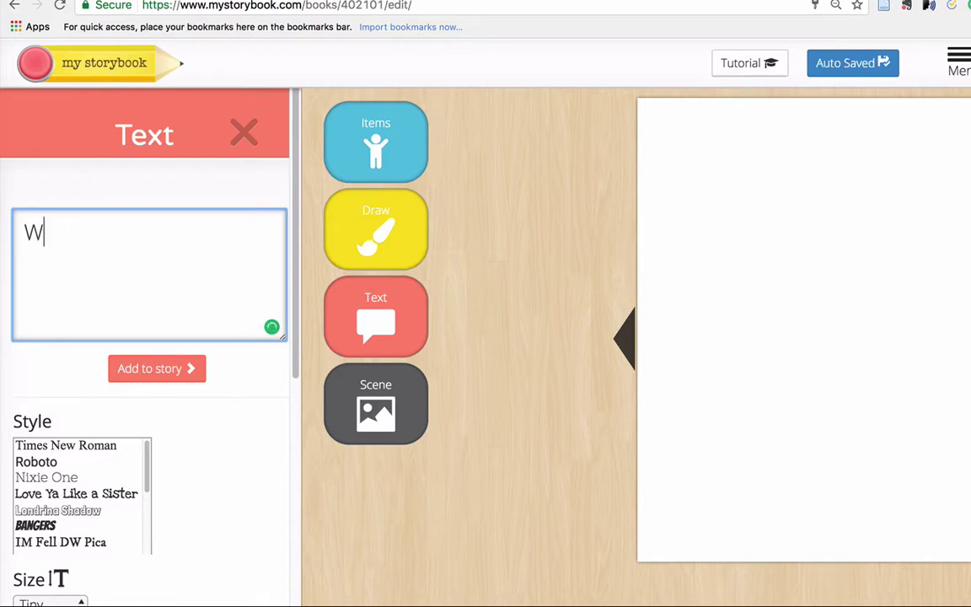
text(What is an a)
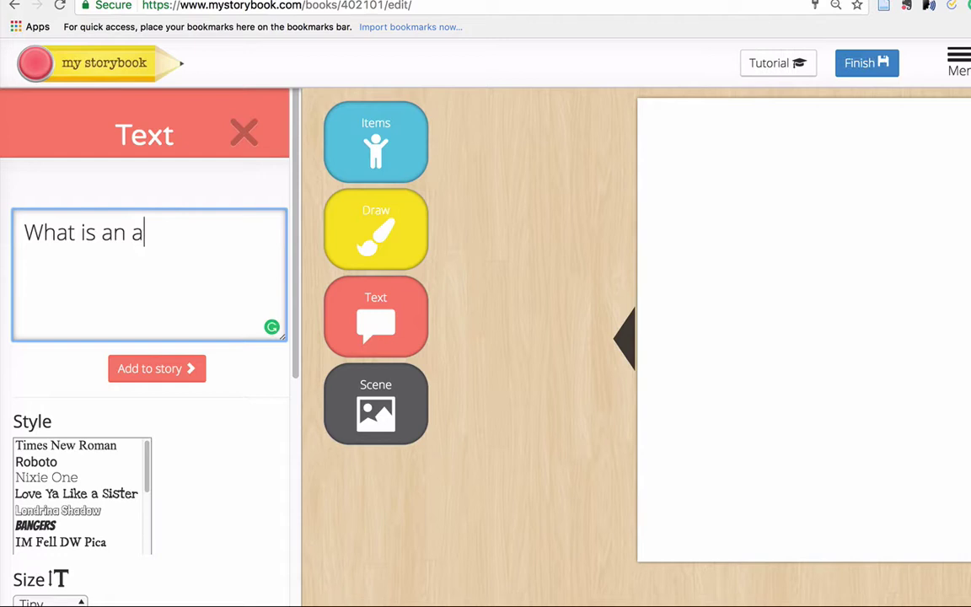
text(djectib)
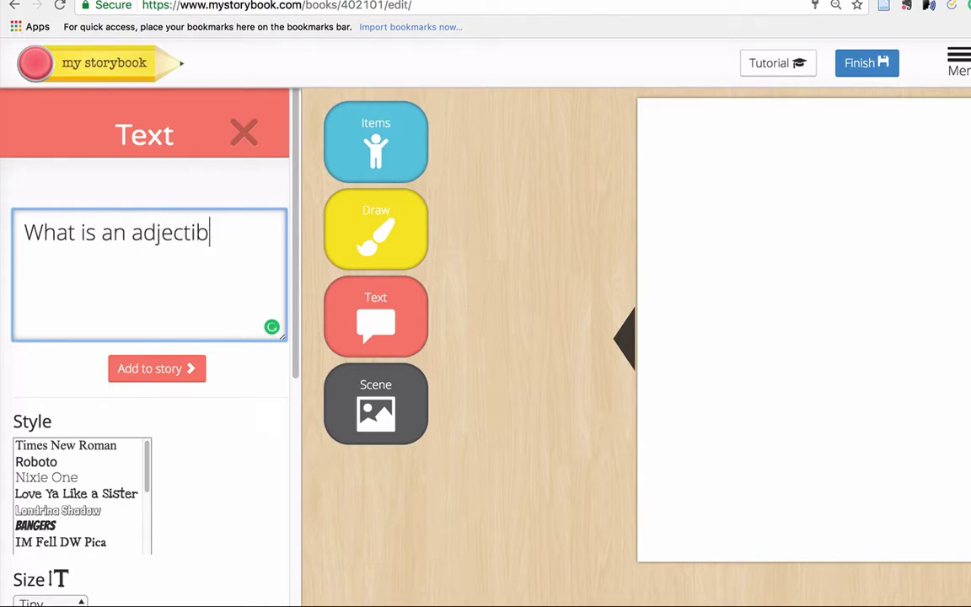
key(BackSpace)
text(ve?)
click(142, 378)
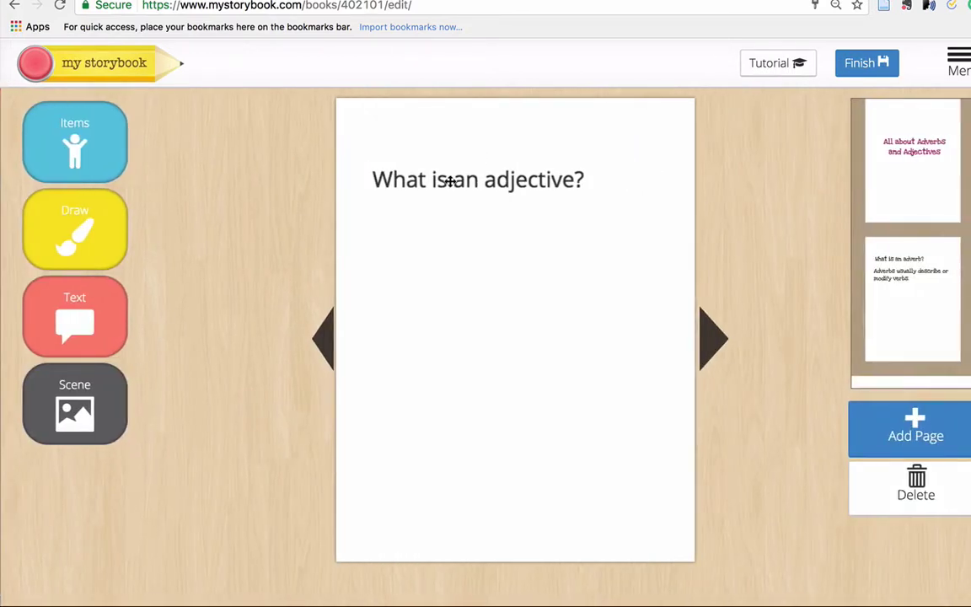
- Set the 'What is an adjective?' title to the Love Ya Like a Sister font
click(451, 181)
click(427, 149)
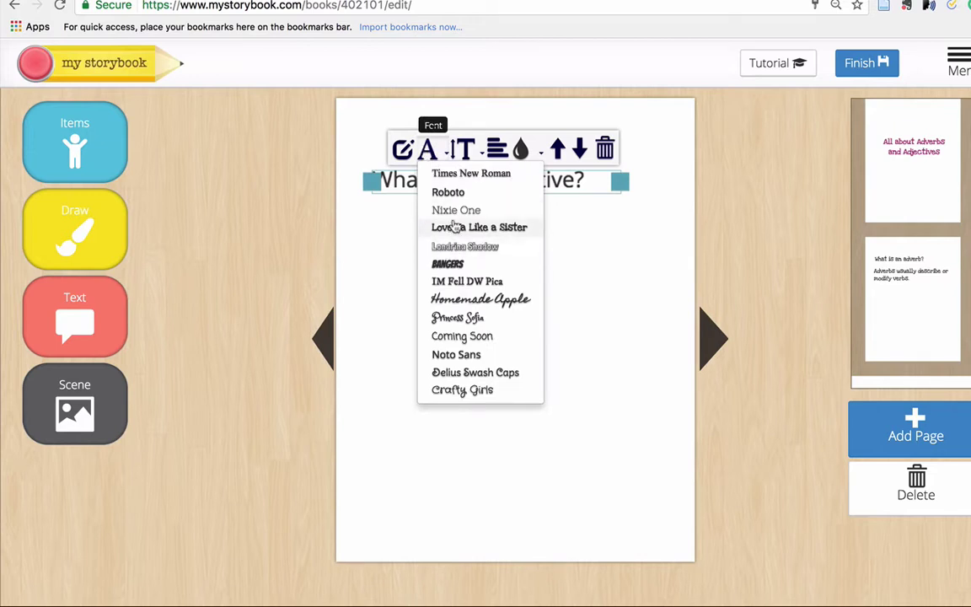
click(455, 226)
click(406, 207)
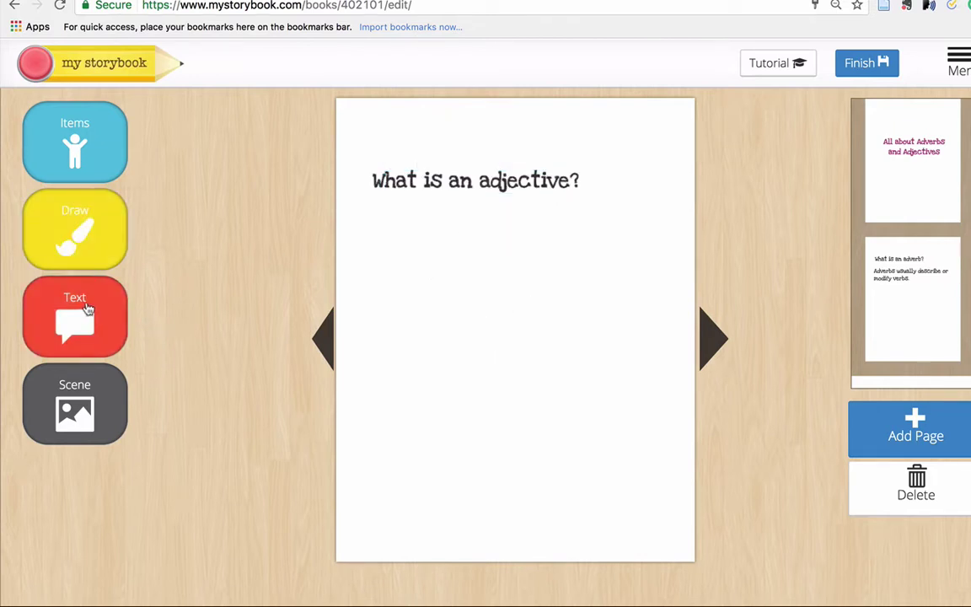
- Add 'Adjectives are words that describe nouns.' in Love Ya Like a Sister under the adjective title
click(88, 310)
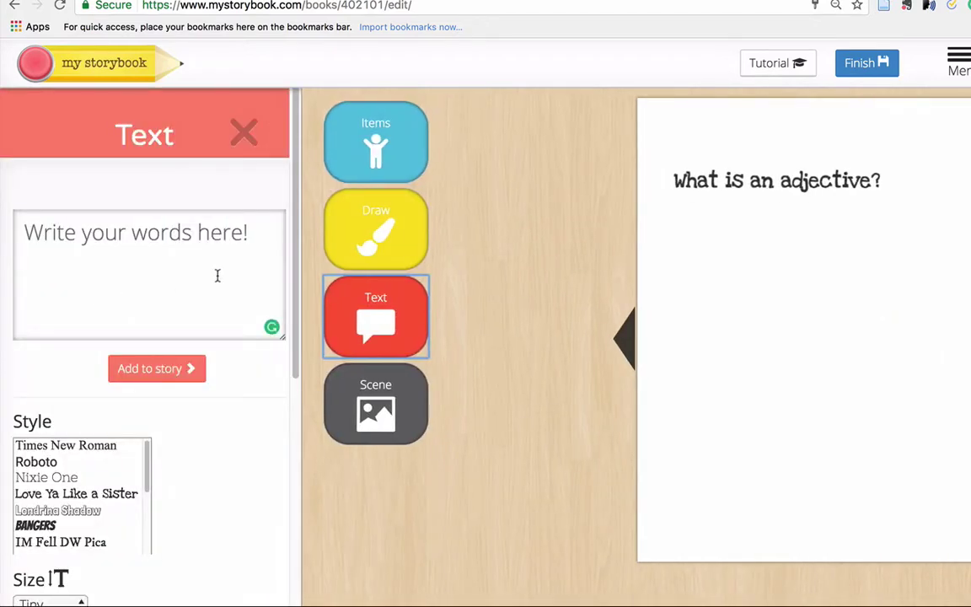
click(218, 276)
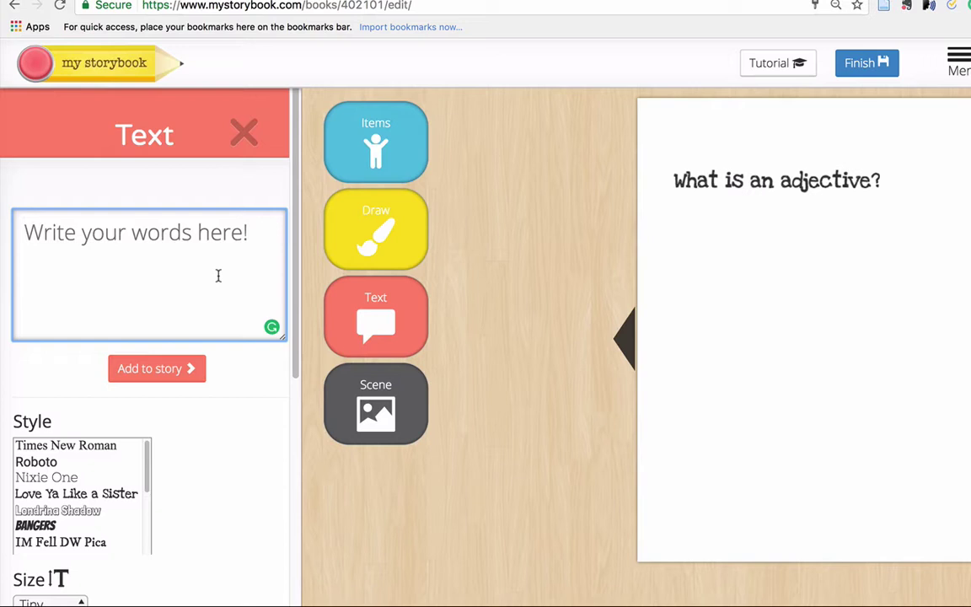
text(Ajd)
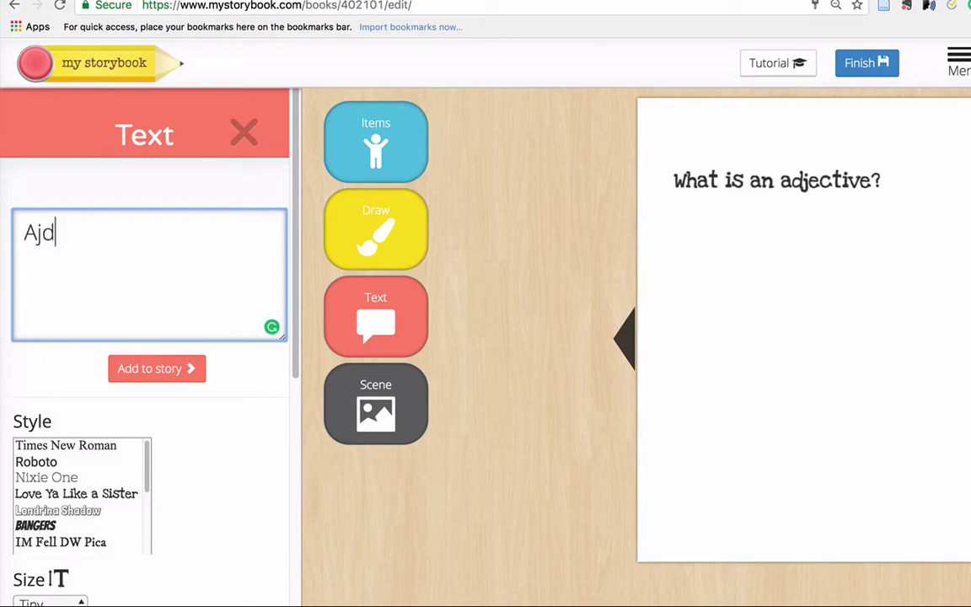
key(BackSpace)
key(BackSpace)
text(djective)
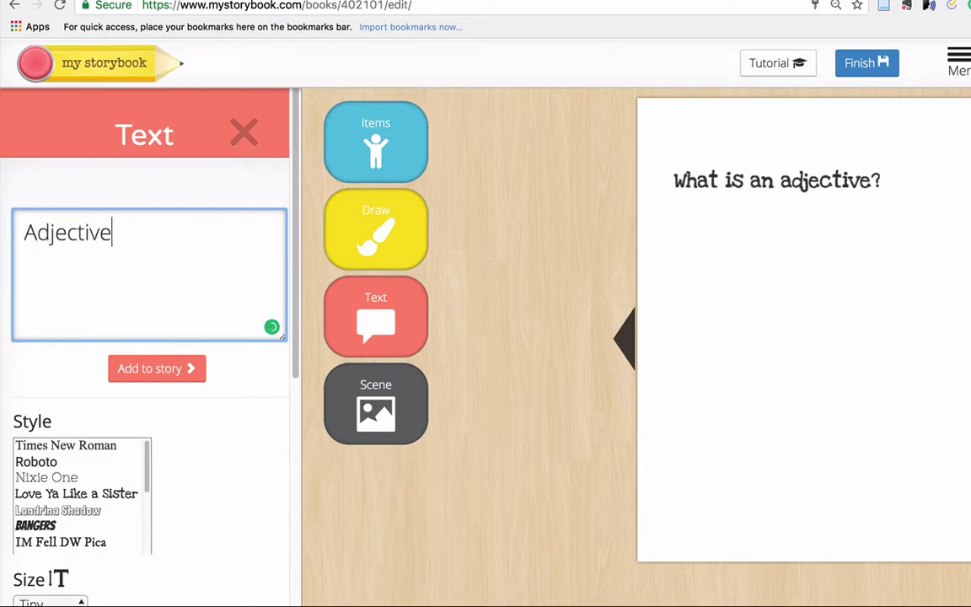
text(s are words tht)
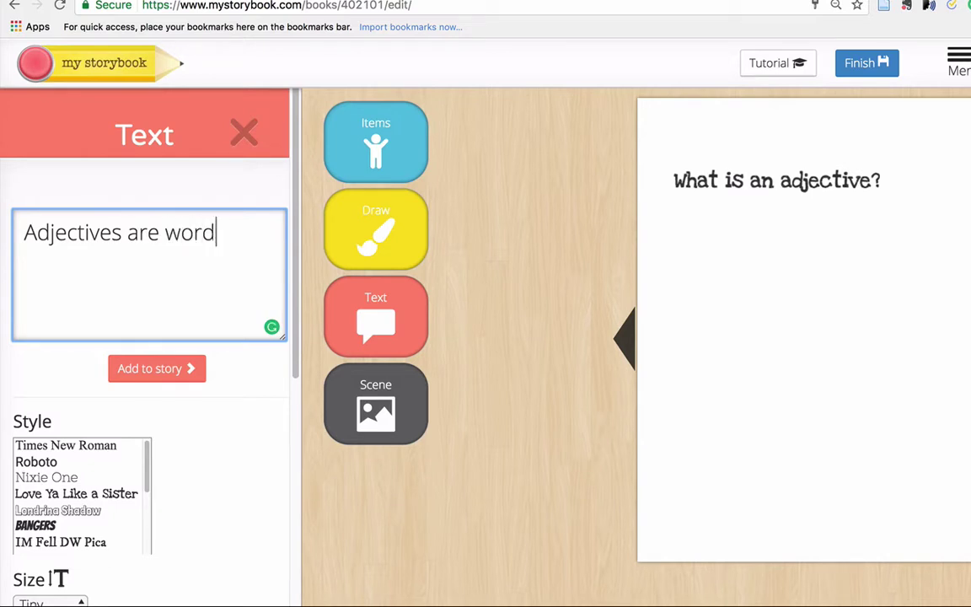
key(BackSpace)
key(BackSpace)
text(at )
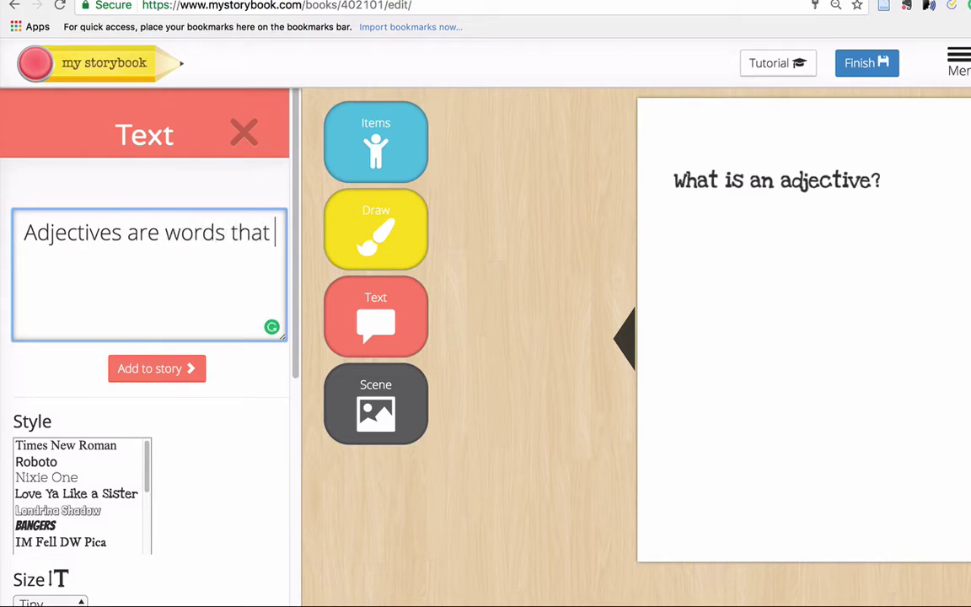
text(describe)
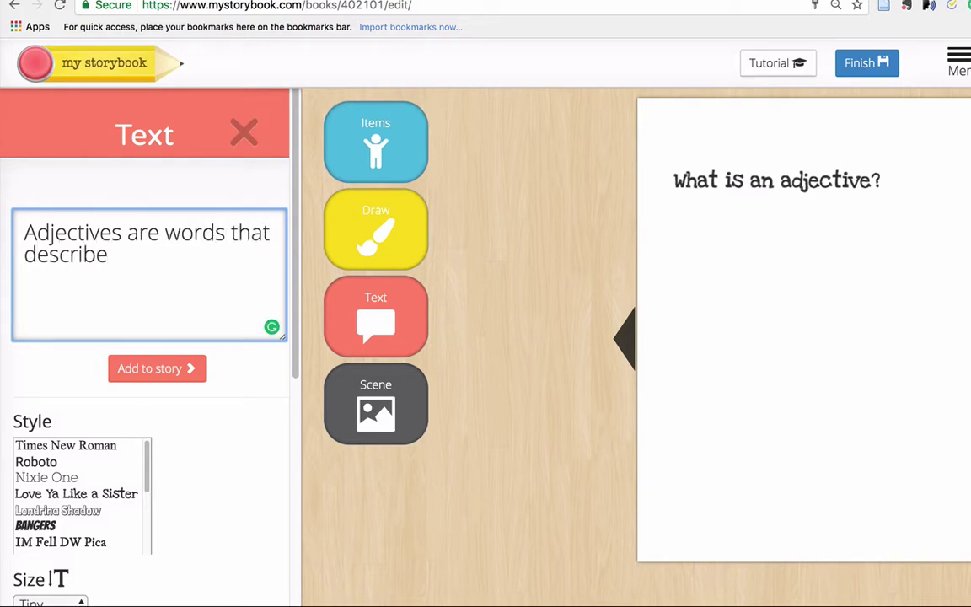
text( nouns.)
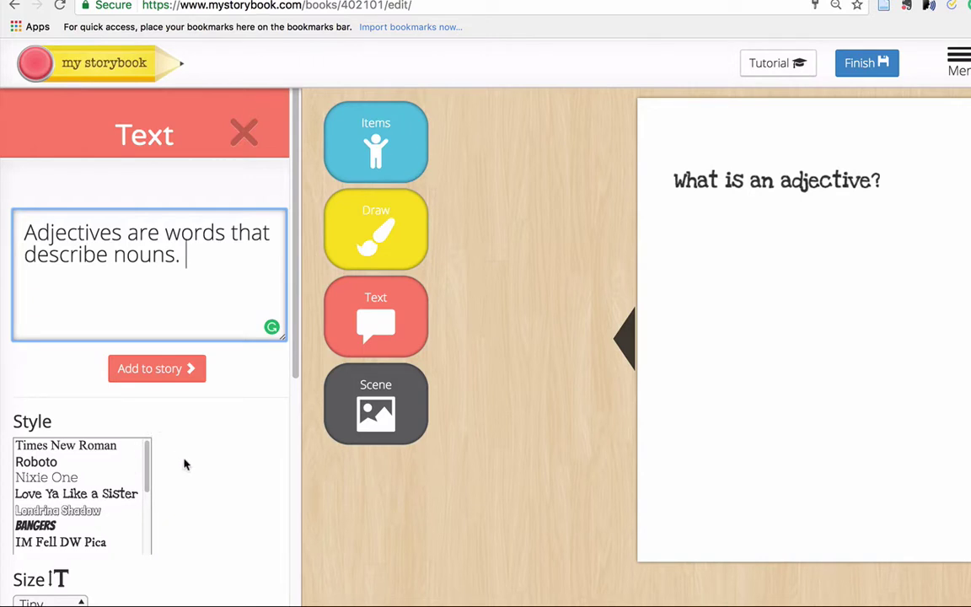
click(112, 497)
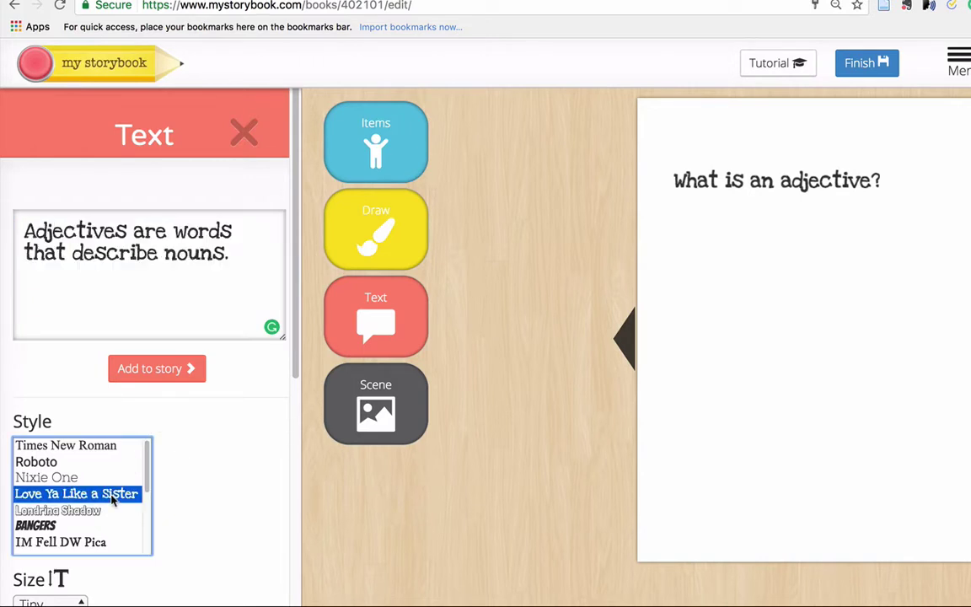
click(157, 368)
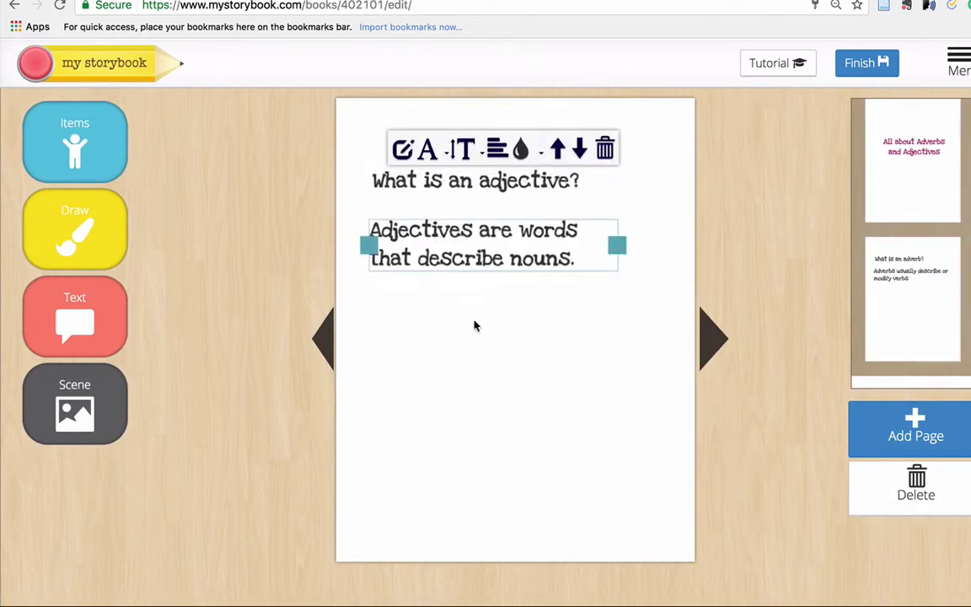
click(382, 289)
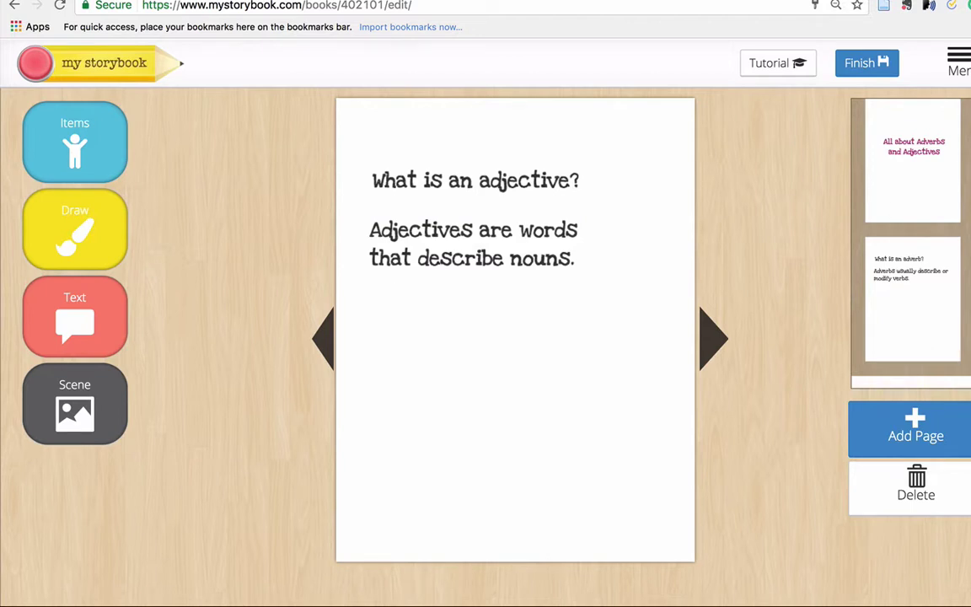
scroll(911, 252, down, 5)
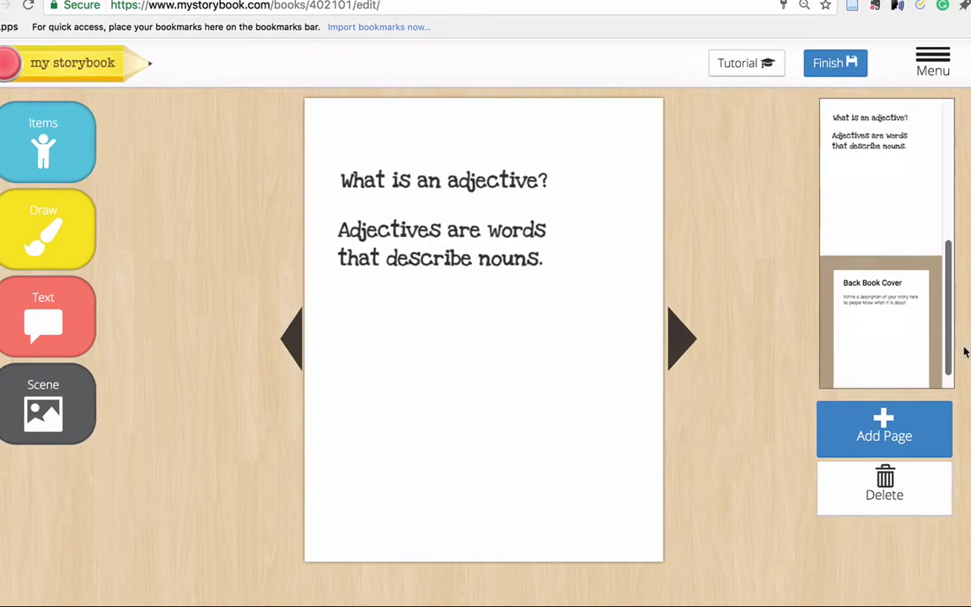
mouse_move(967, 345)
mouse_down()
mouse_move(934, 167)
mouse_move(967, 313)
mouse_move(967, 366)
mouse_up()
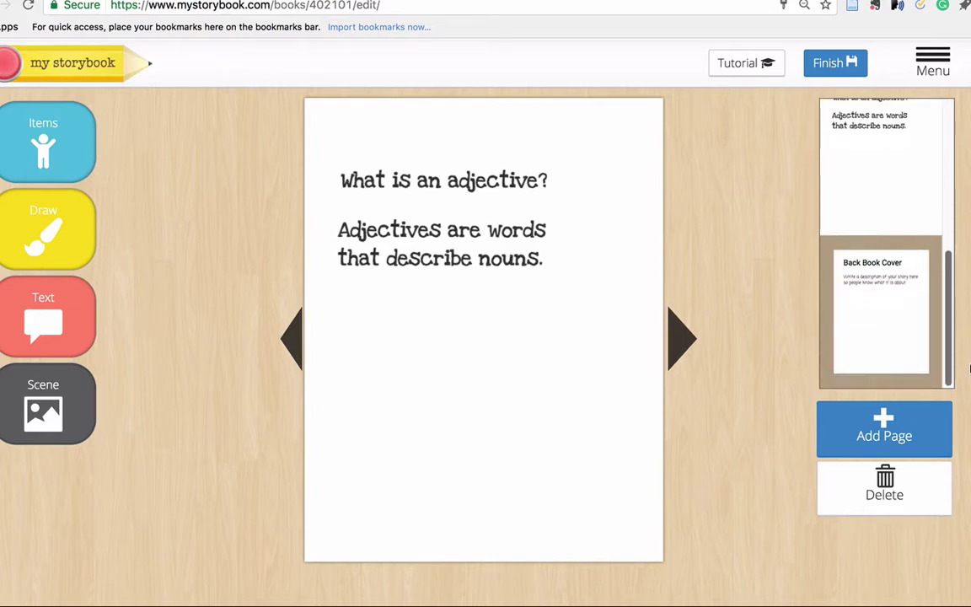
- Add a new page with the text 'Circle the adverbs and underline the verbs they describe:'
click(892, 437)
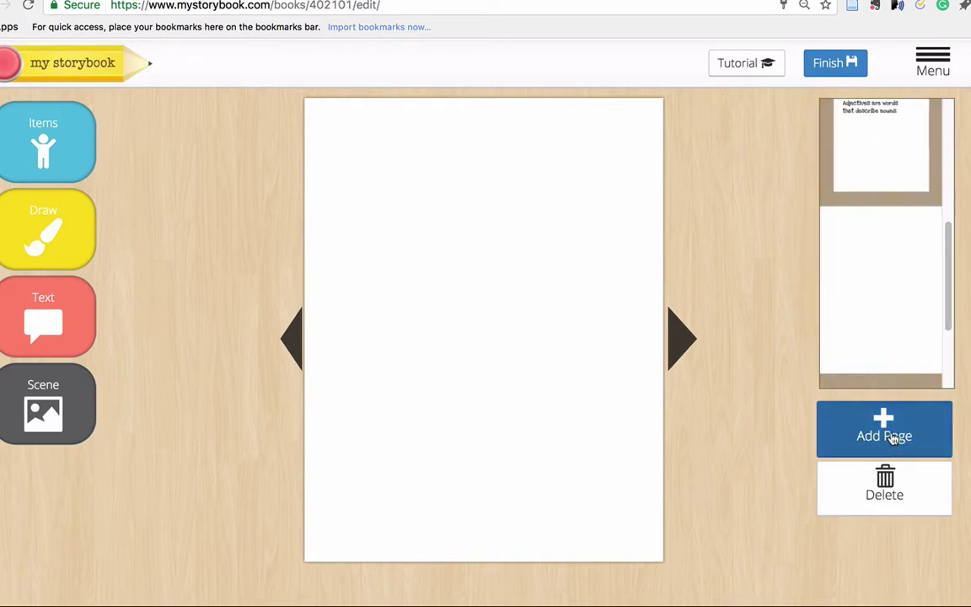
click(75, 321)
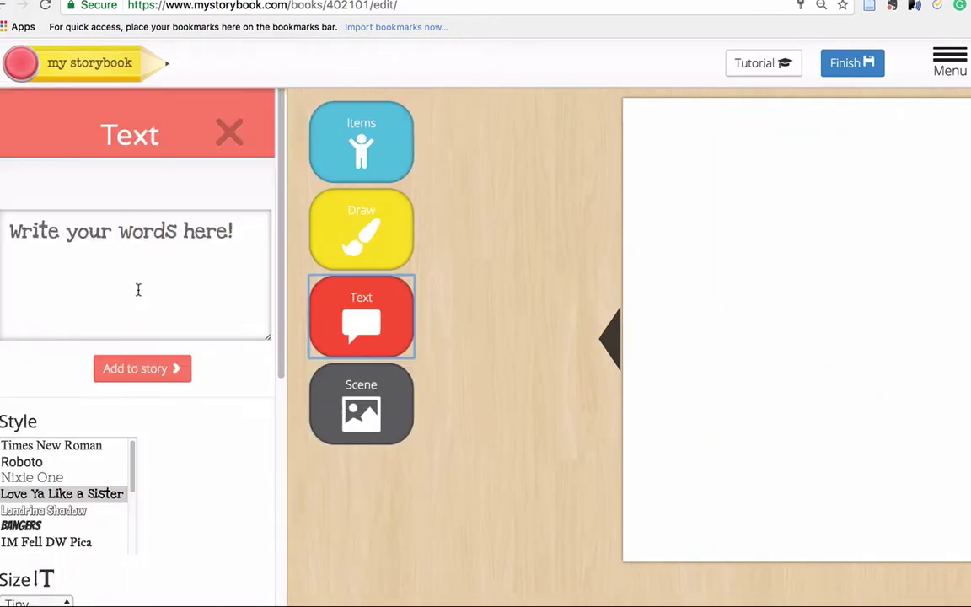
click(196, 244)
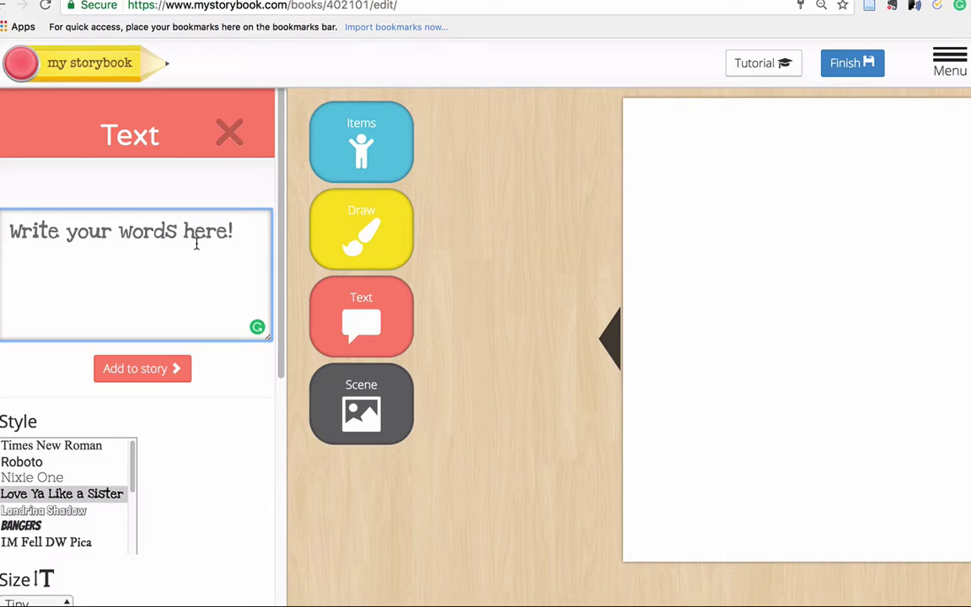
text(Circu)
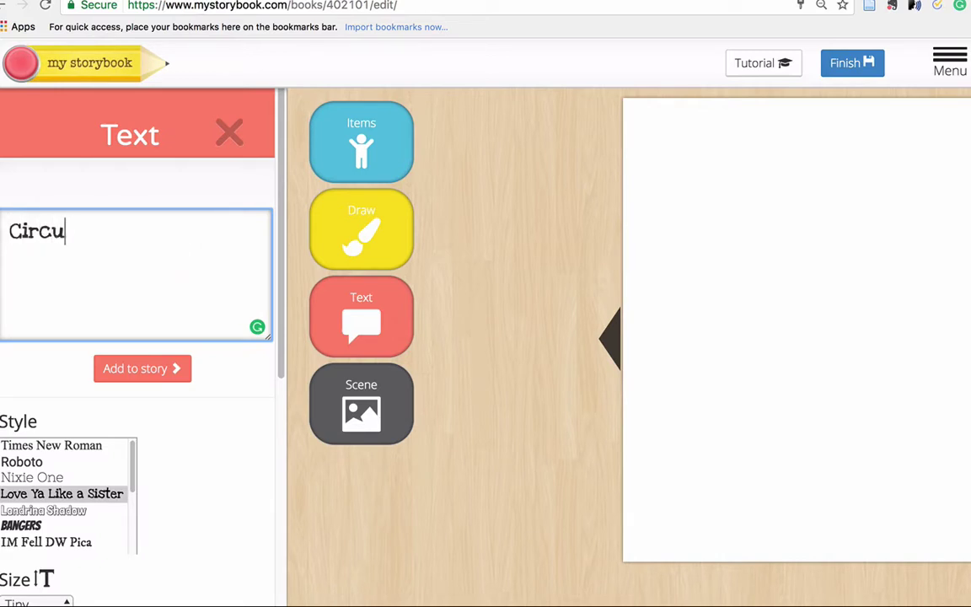
key(BackSpace)
text(le the ad)
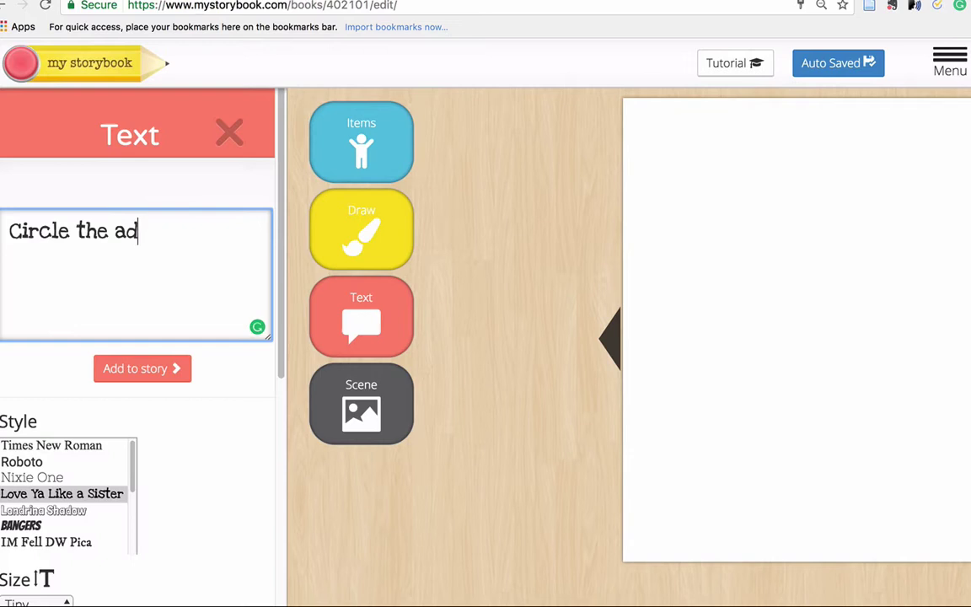
text(verbs and und)
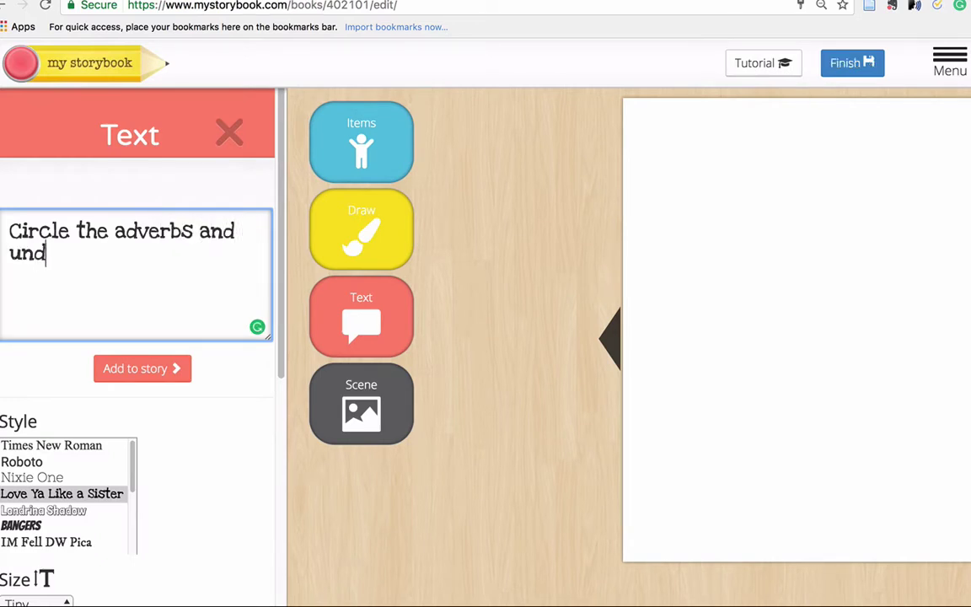
text(erline the verbs th)
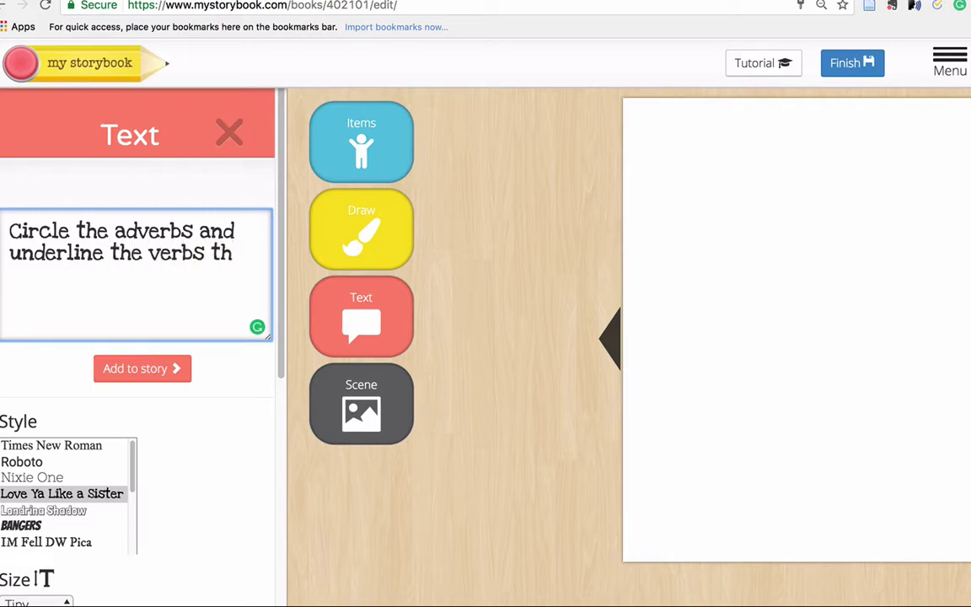
text(ey describ)
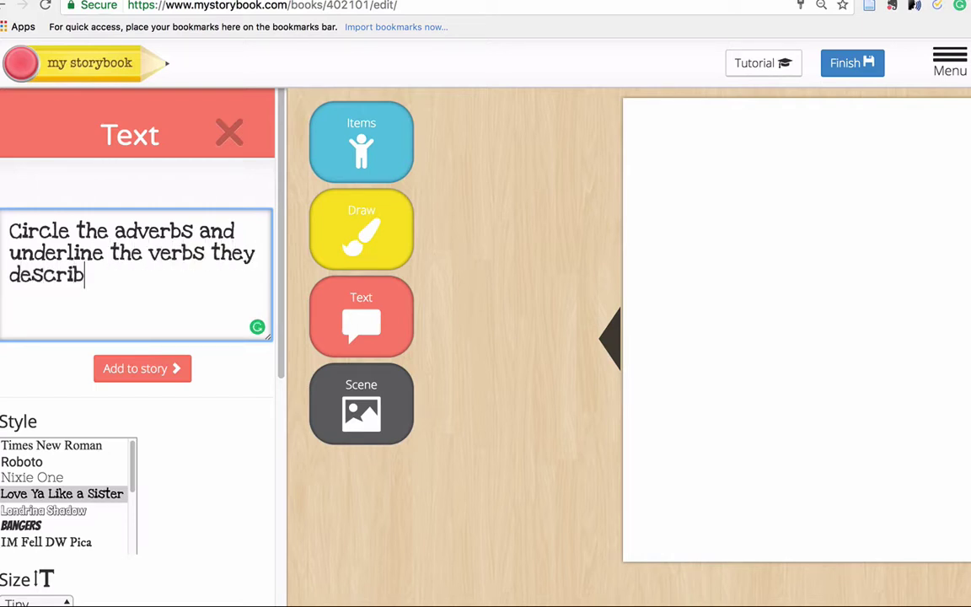
text(e:)
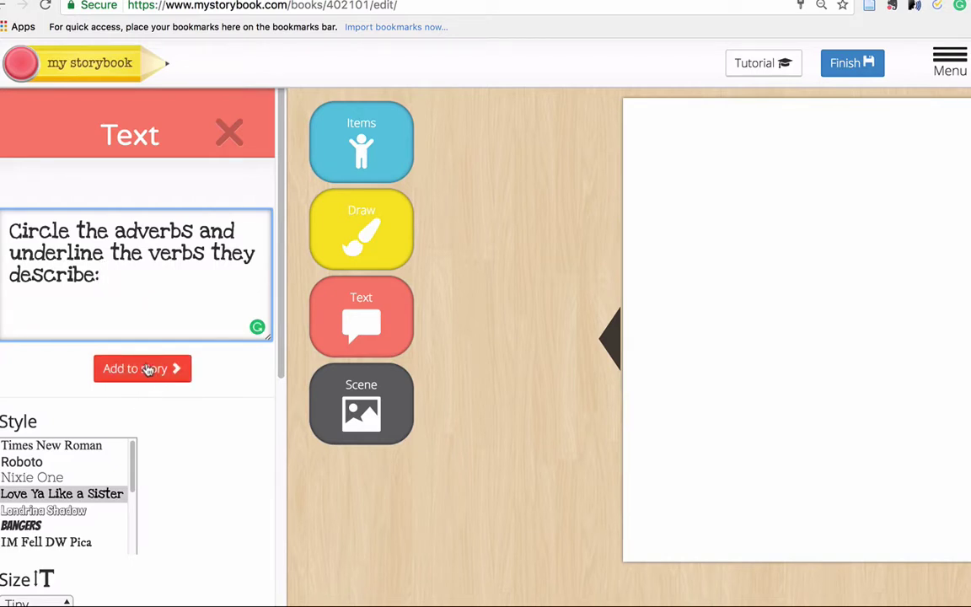
click(145, 371)
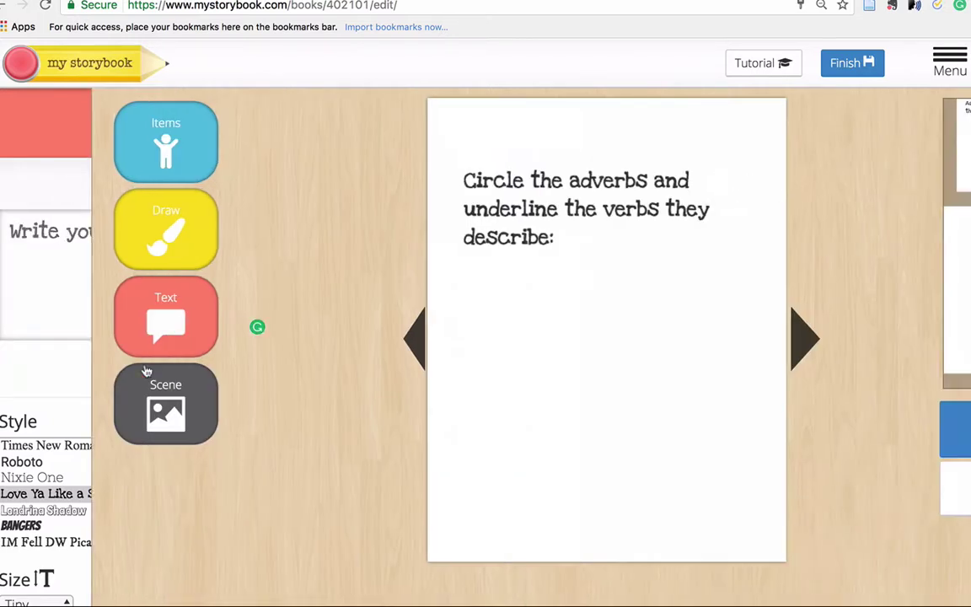
- Move the instruction text up near the top of the page
click(390, 180)
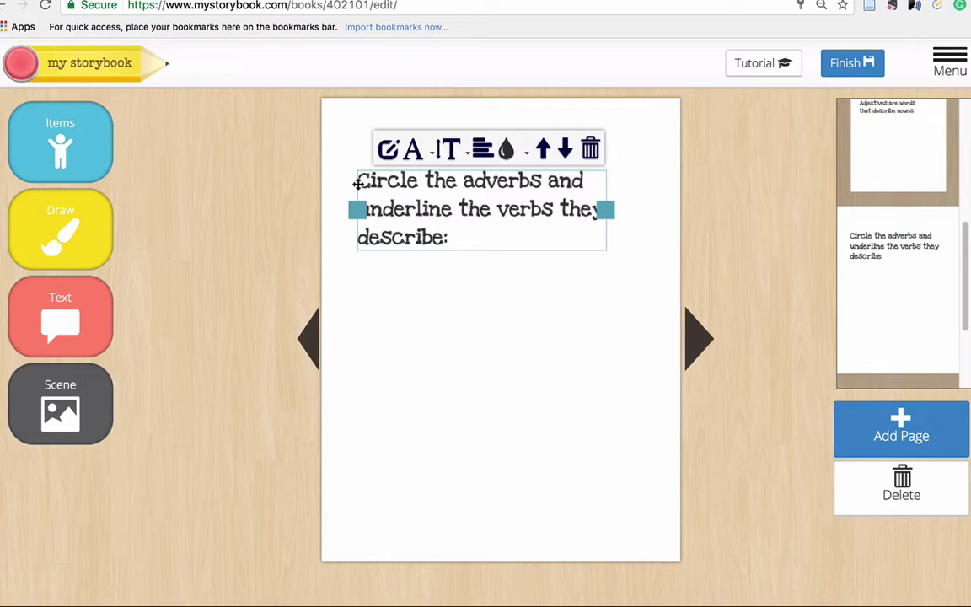
drag(357, 184, 354, 150)
click(288, 284)
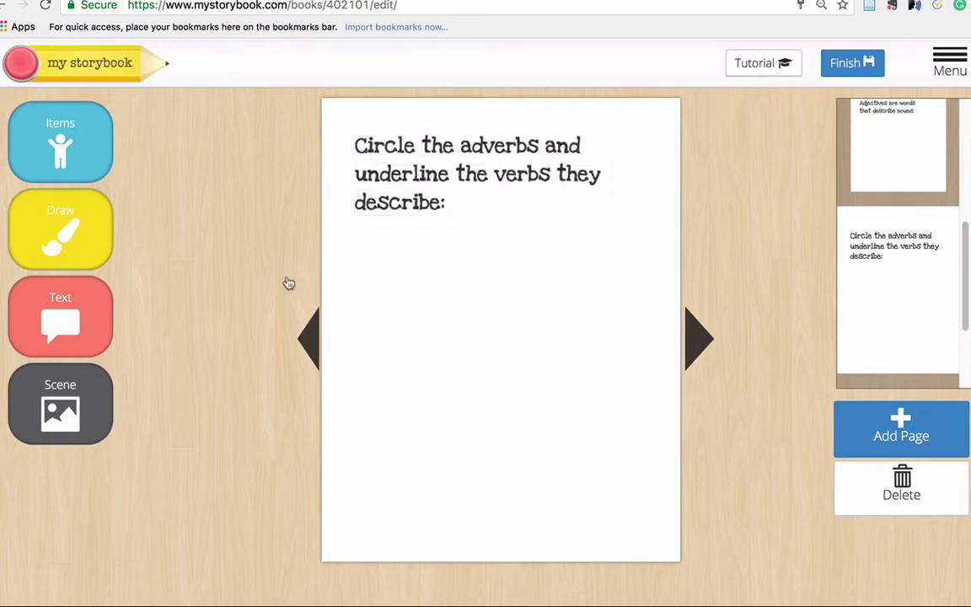
click(63, 280)
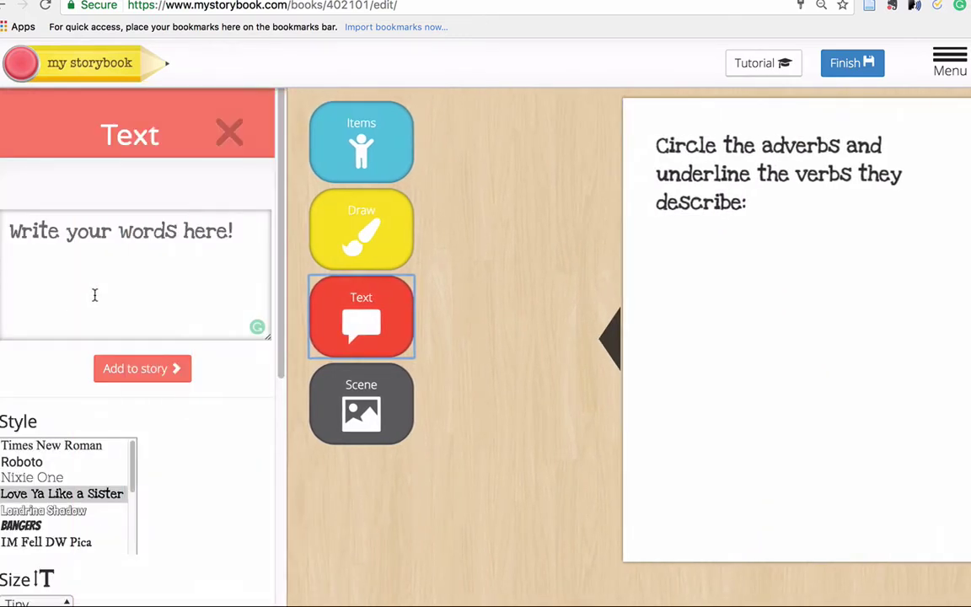
- Add the sentences '1. The balloon rose quickly in the sky' and '2. We finally got our grades from the test.'
click(98, 283)
click(92, 278)
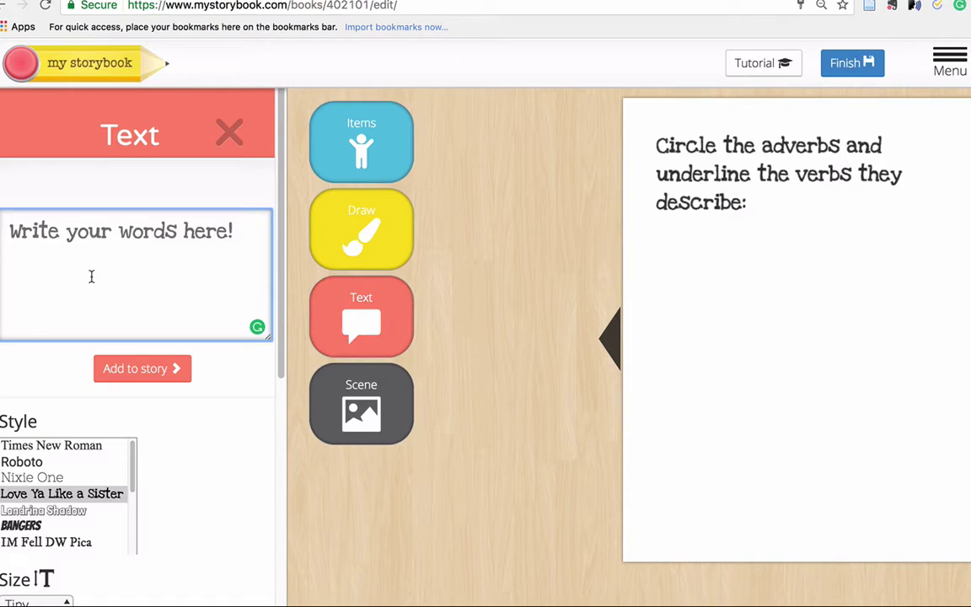
text(1. The ball)
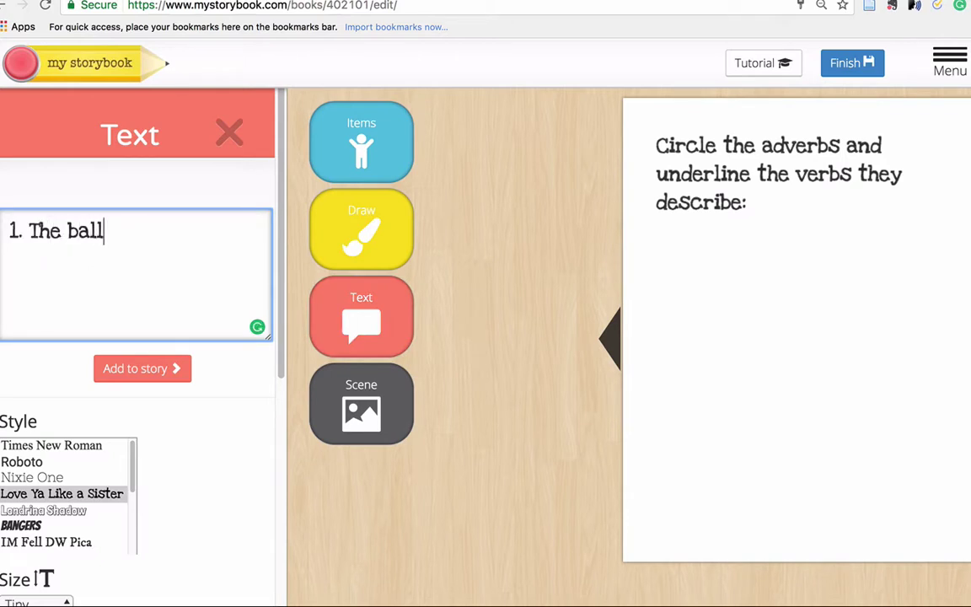
text(oon ros)
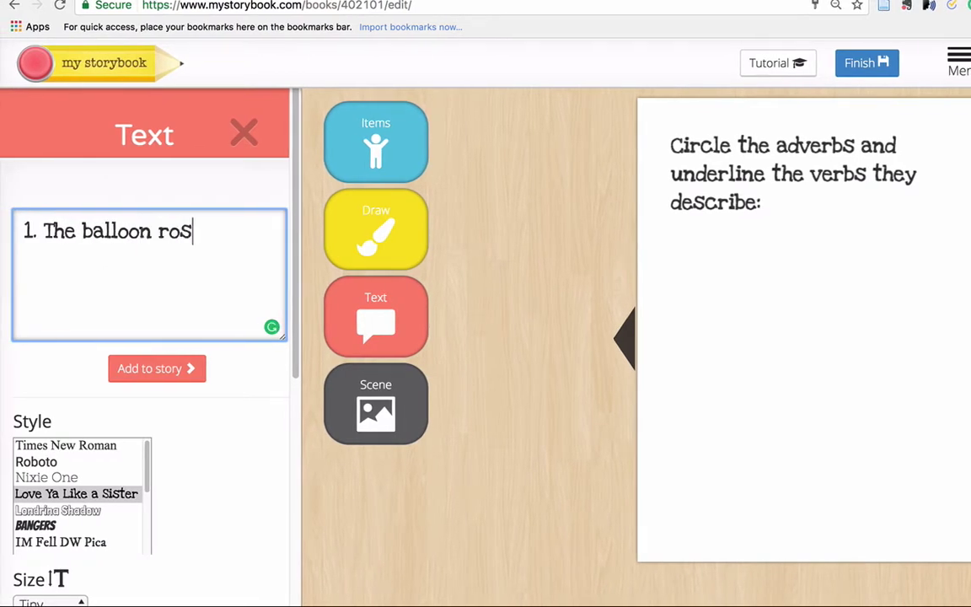
text(e quickly in the dky)
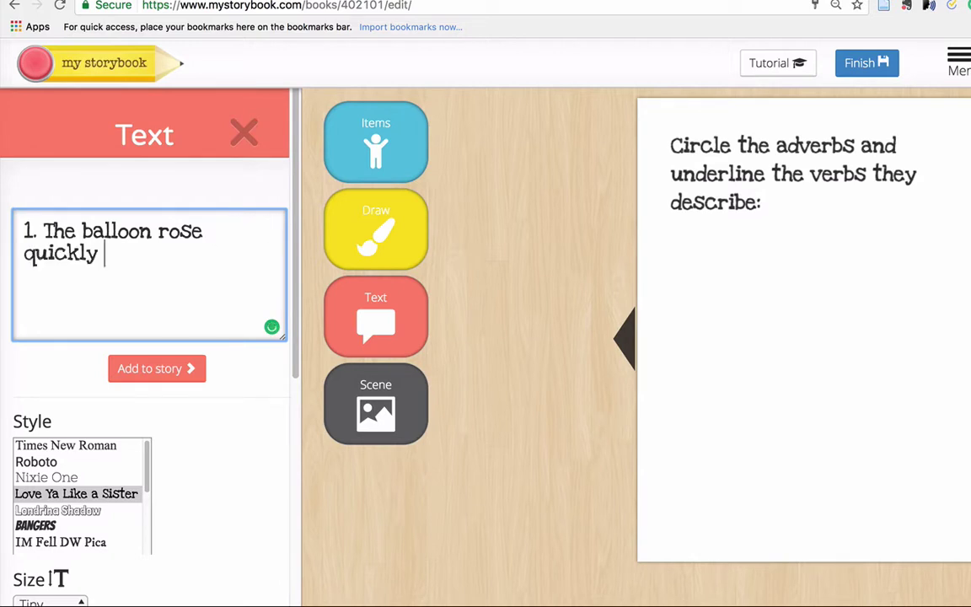
key(BackSpace)
key(BackSpace)
key(BackSpace)
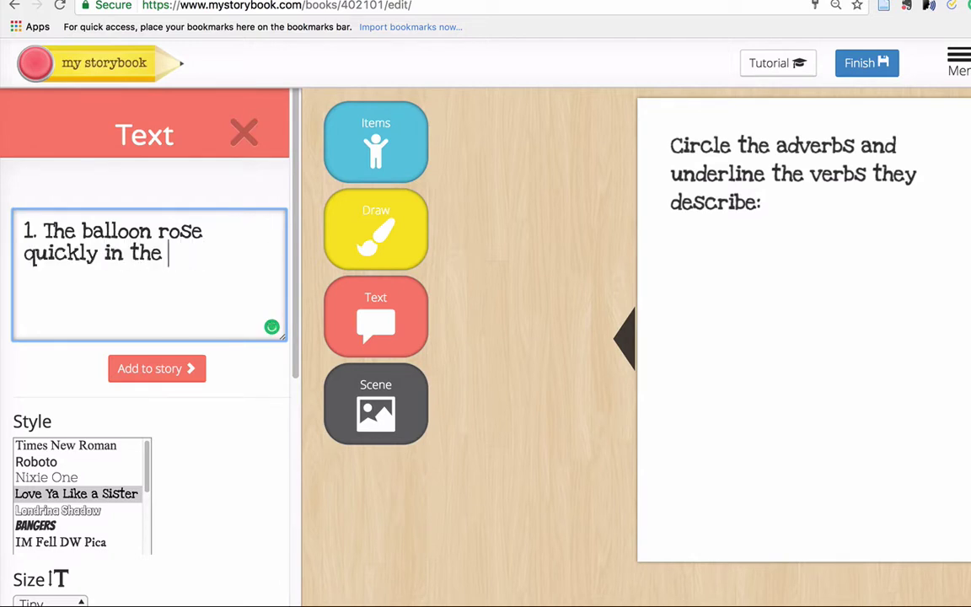
text(sky.)
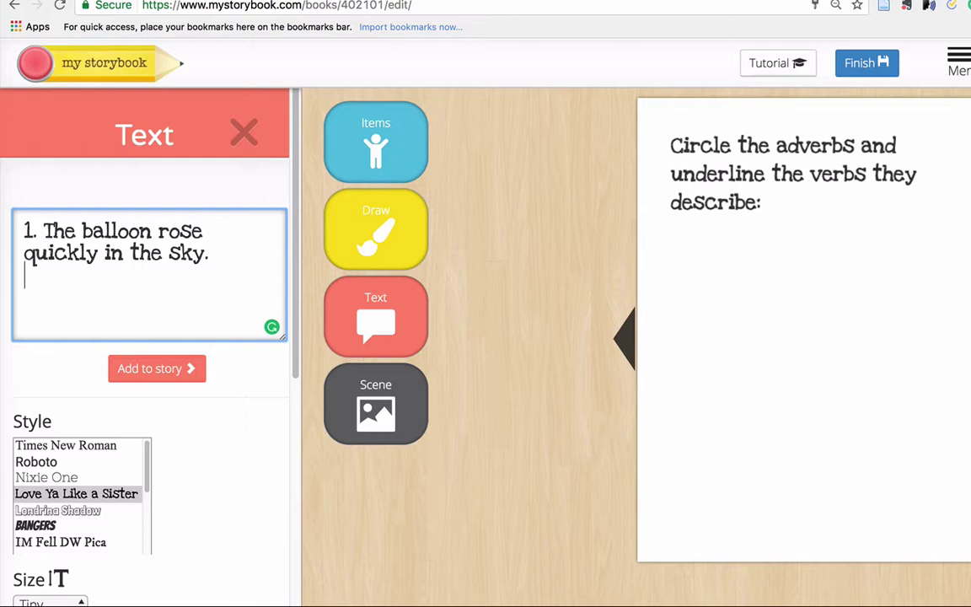
text(2.)
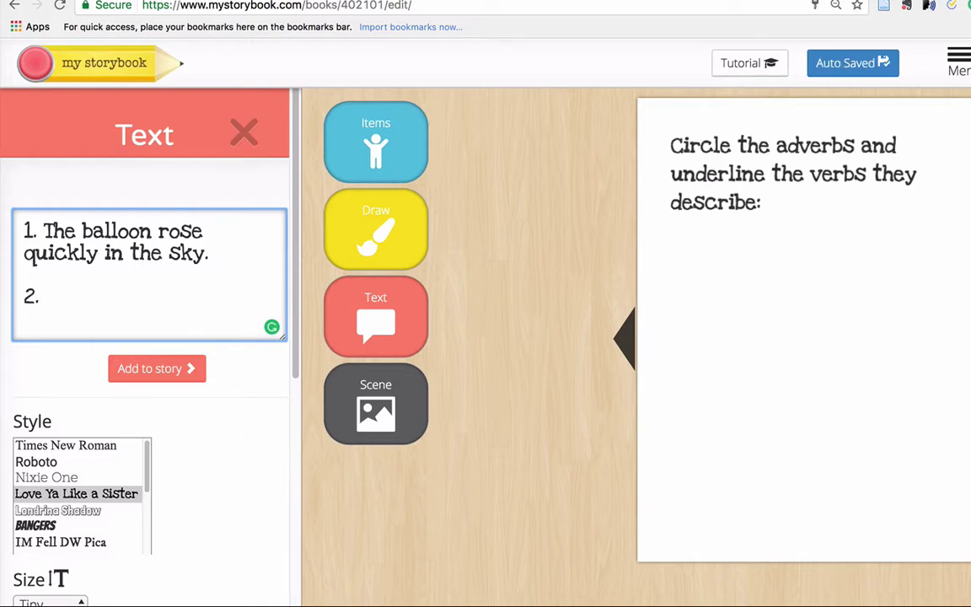
text(We finally)
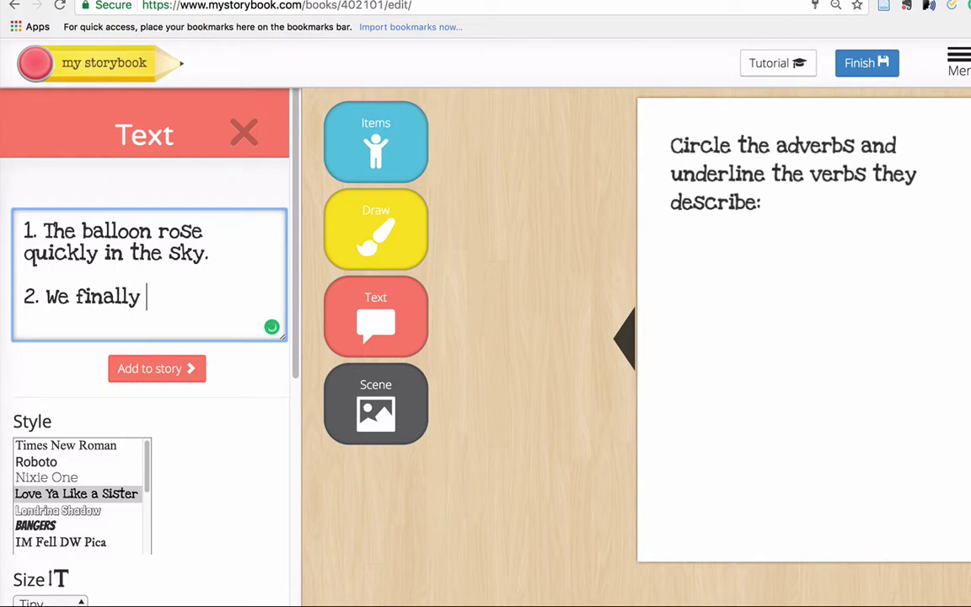
text( got our g)
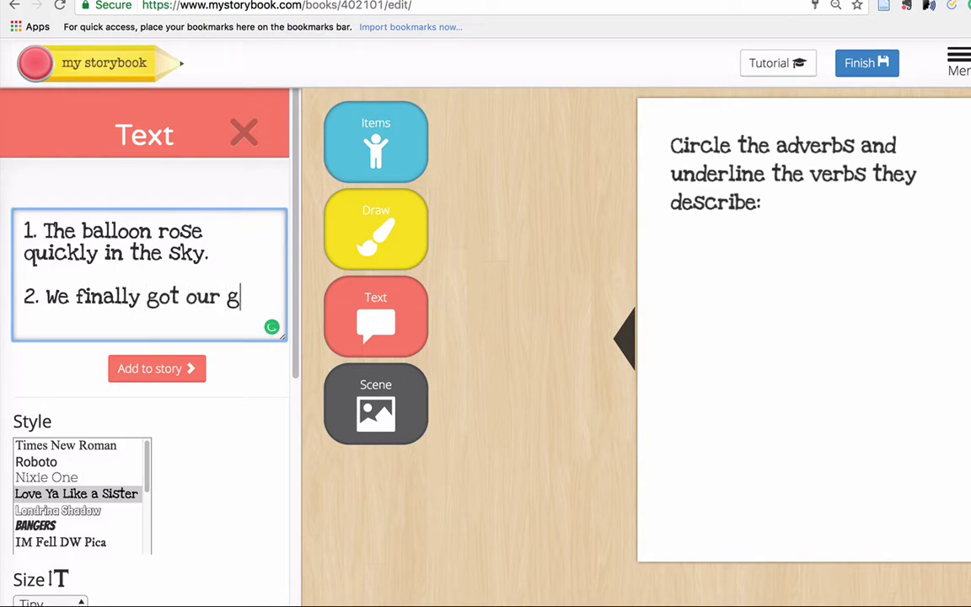
text(rades from )
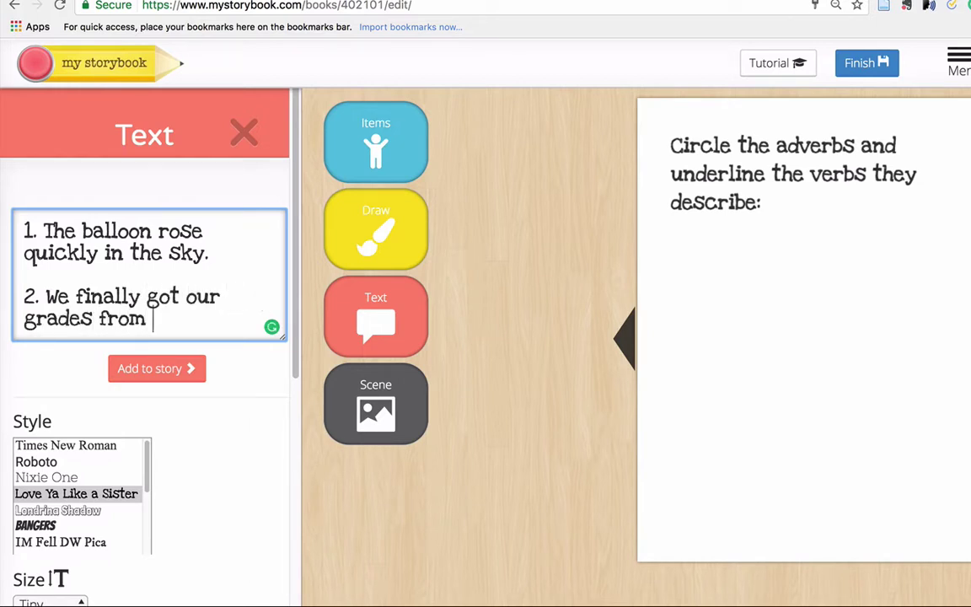
text(the test.)
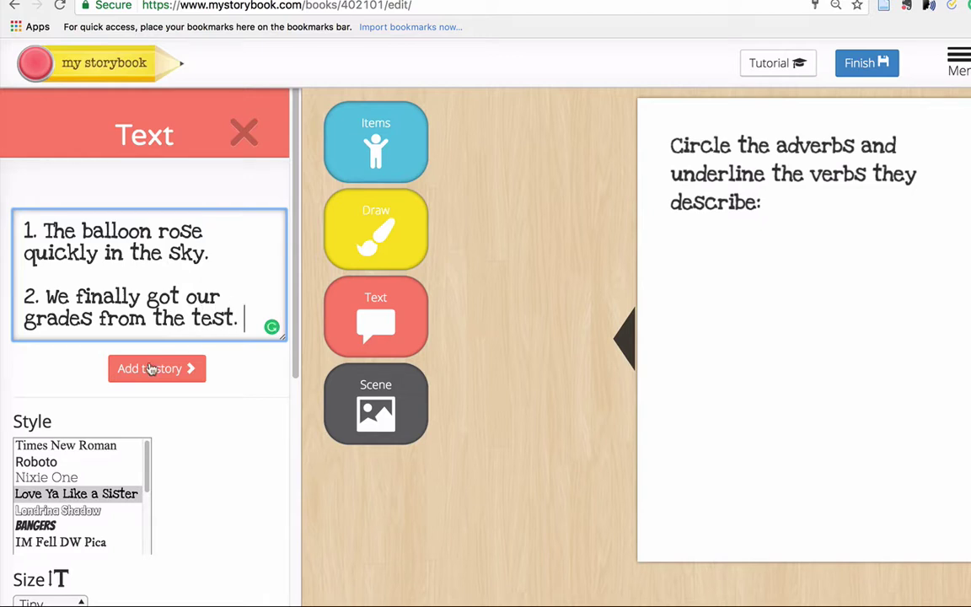
click(150, 368)
- Move the example sentences below the instruction and widen their box
click(440, 299)
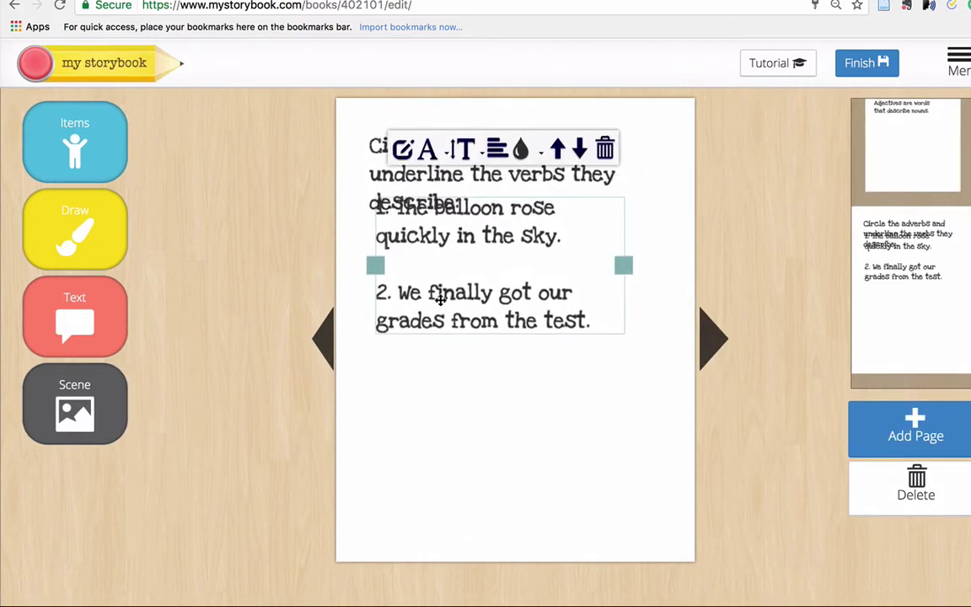
drag(440, 299, 432, 354)
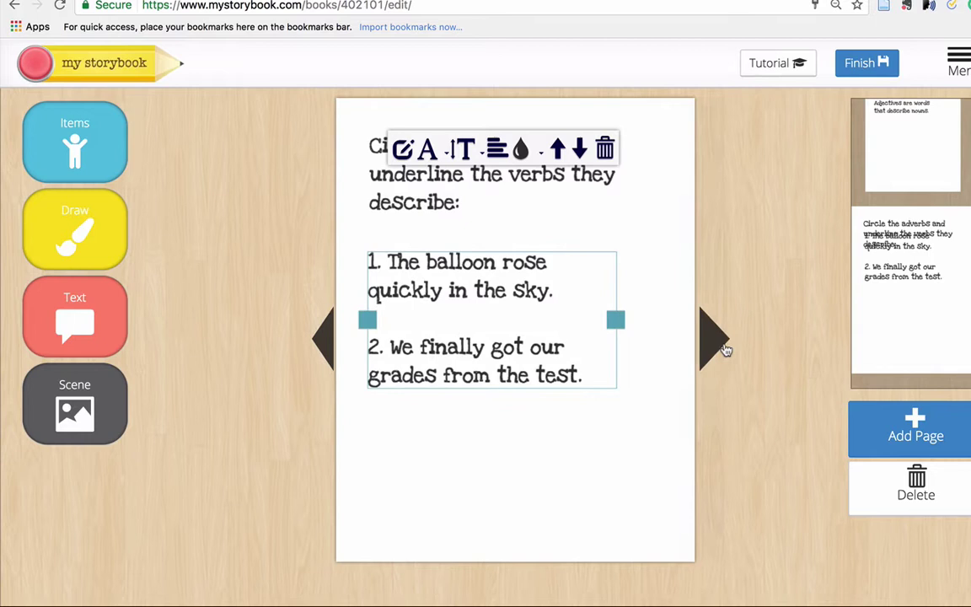
drag(616, 322, 677, 322)
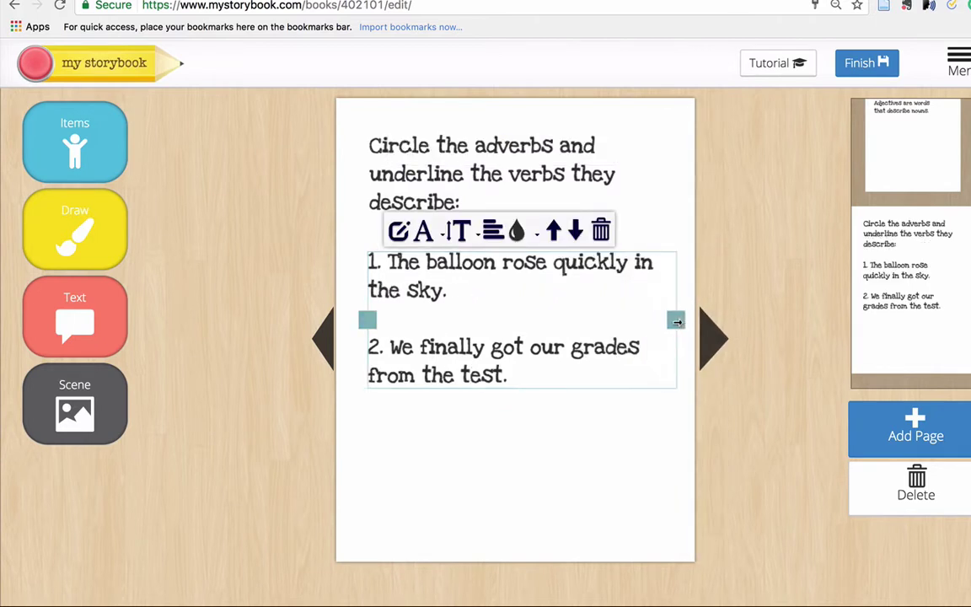
click(626, 453)
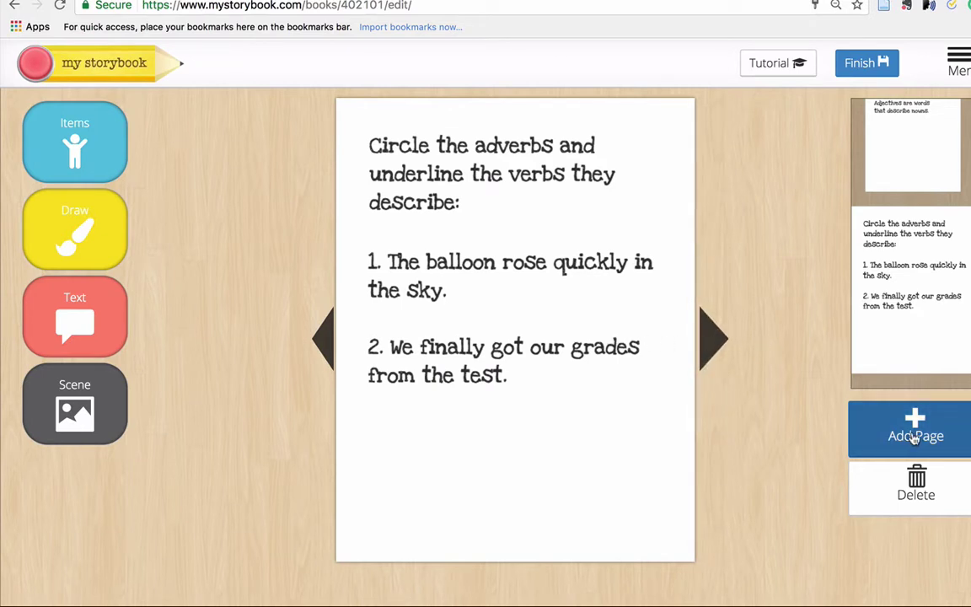
- Add a blank page and type 'Circle the adjective and underline the nouns it describes'
click(915, 439)
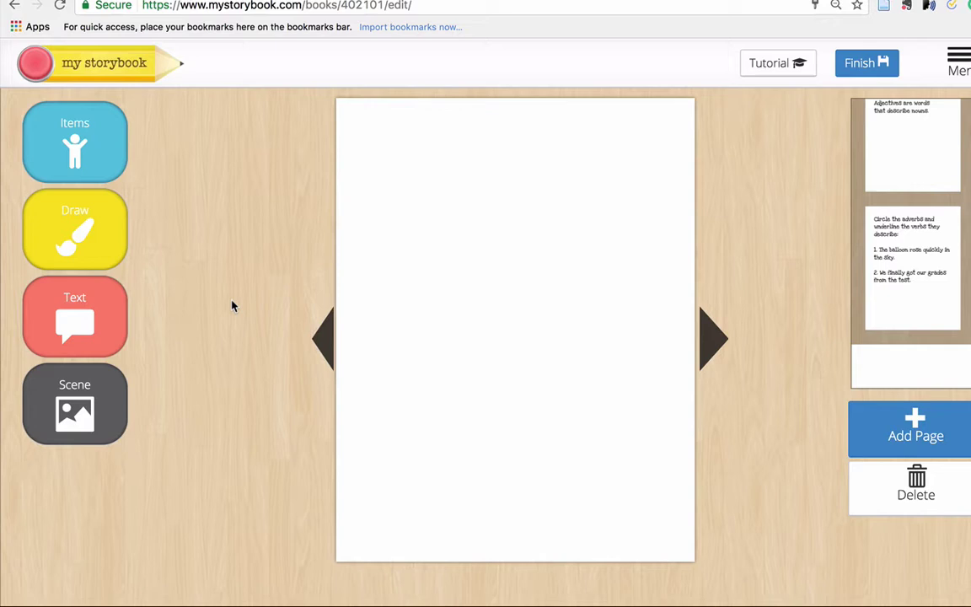
click(81, 336)
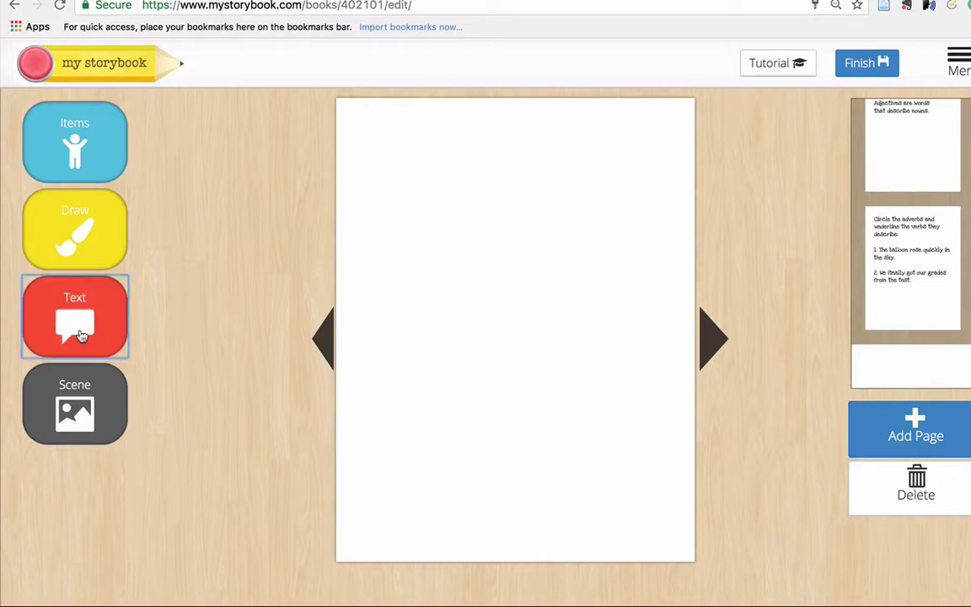
click(114, 257)
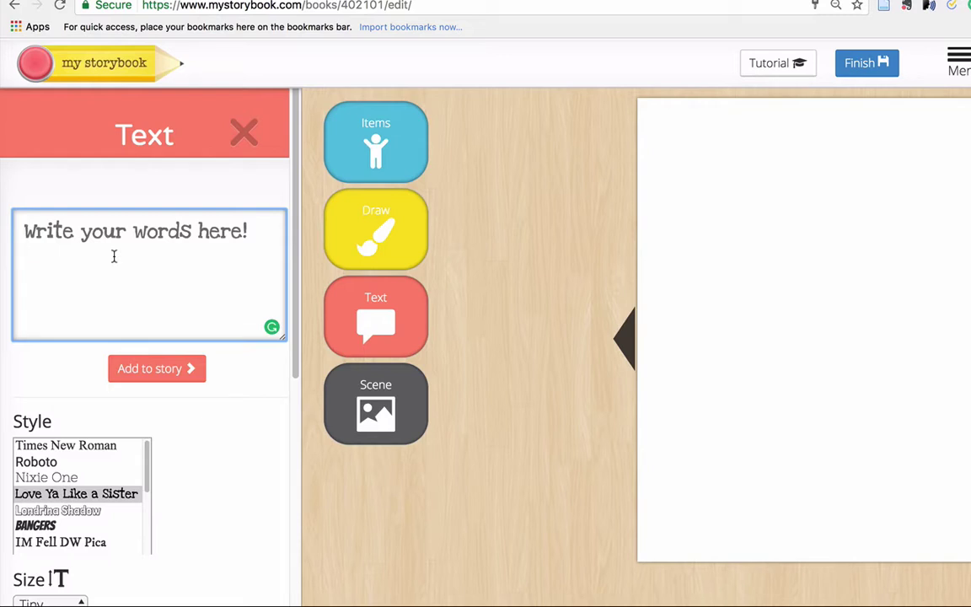
text(Cir)
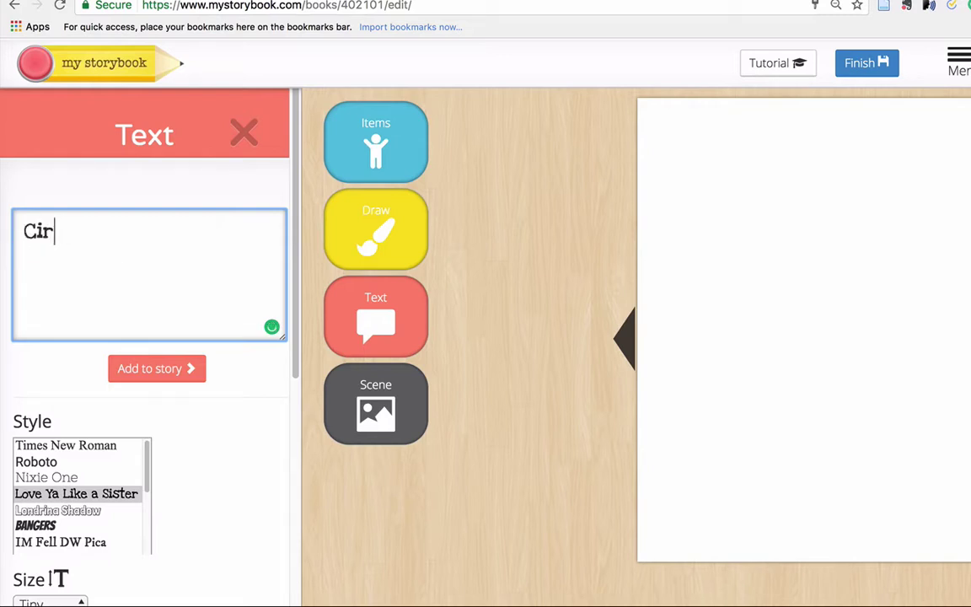
text(cled)
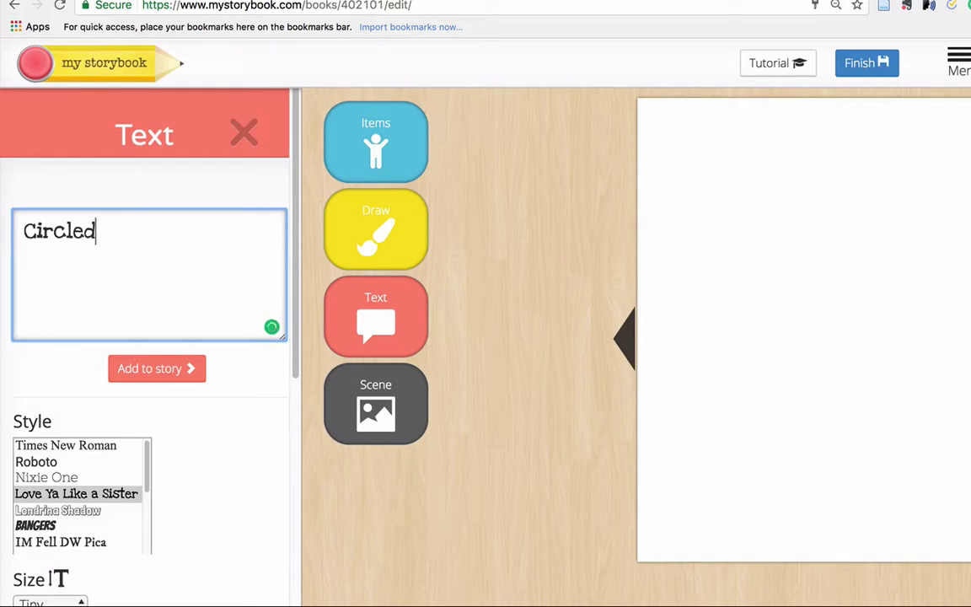
key(BackSpace)
text(the adjeci)
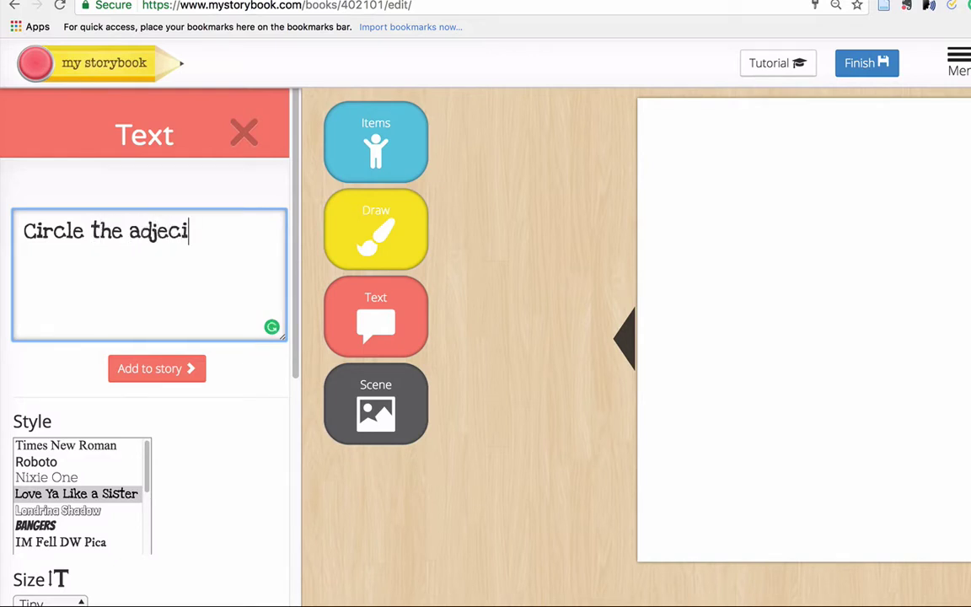
key(BackSpace)
text(tive)
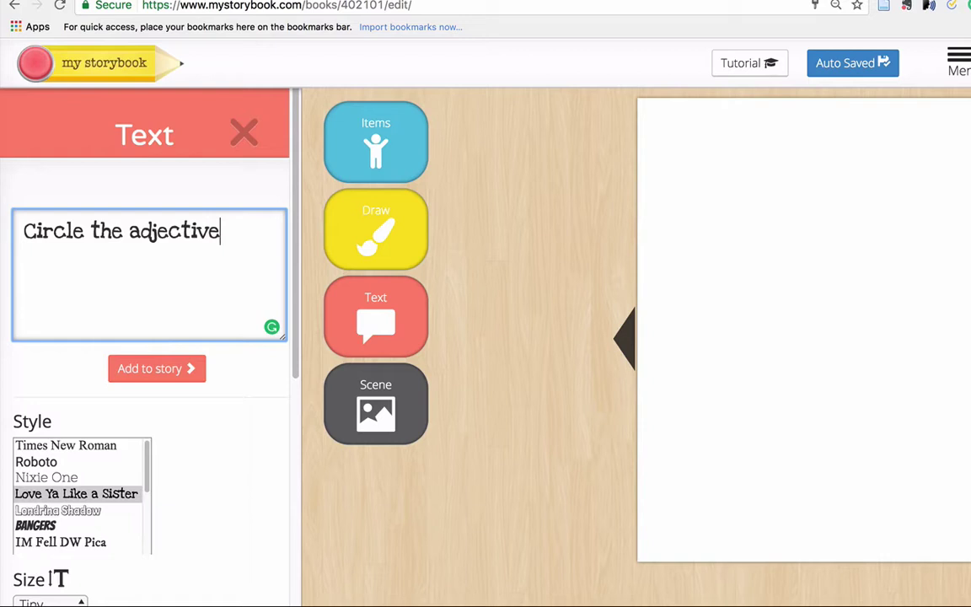
text( and underli)
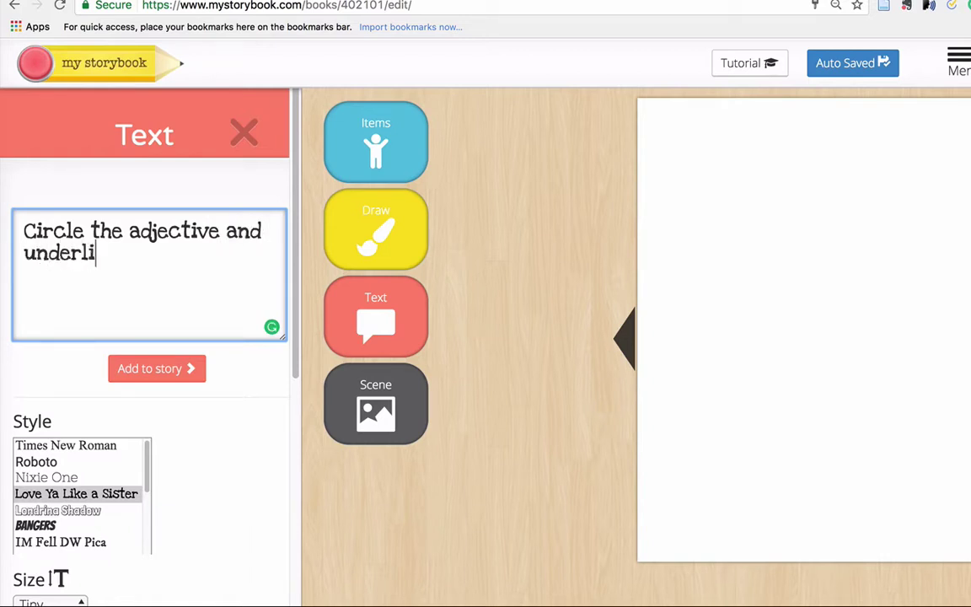
text(ne the nouns)
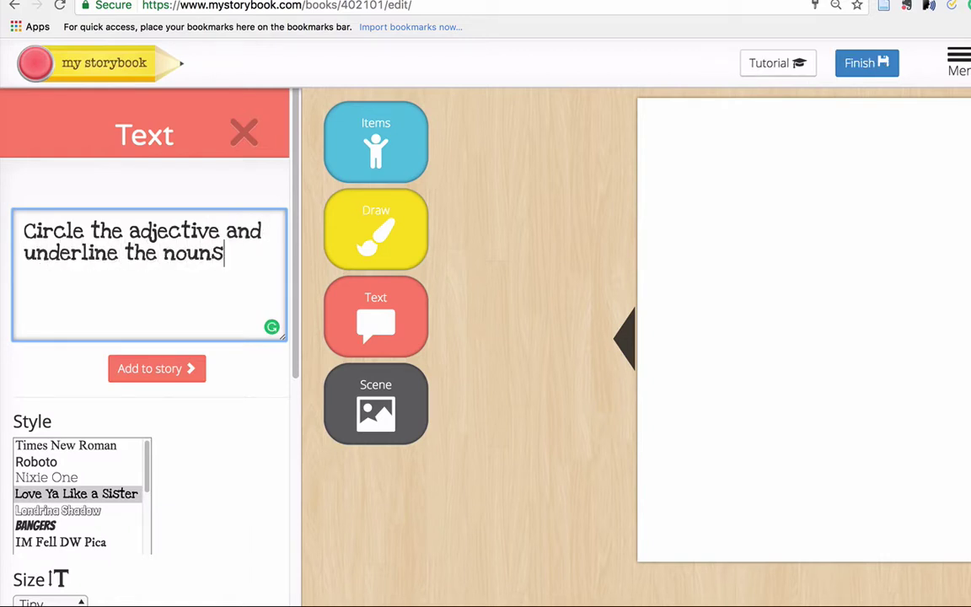
text( it desc)
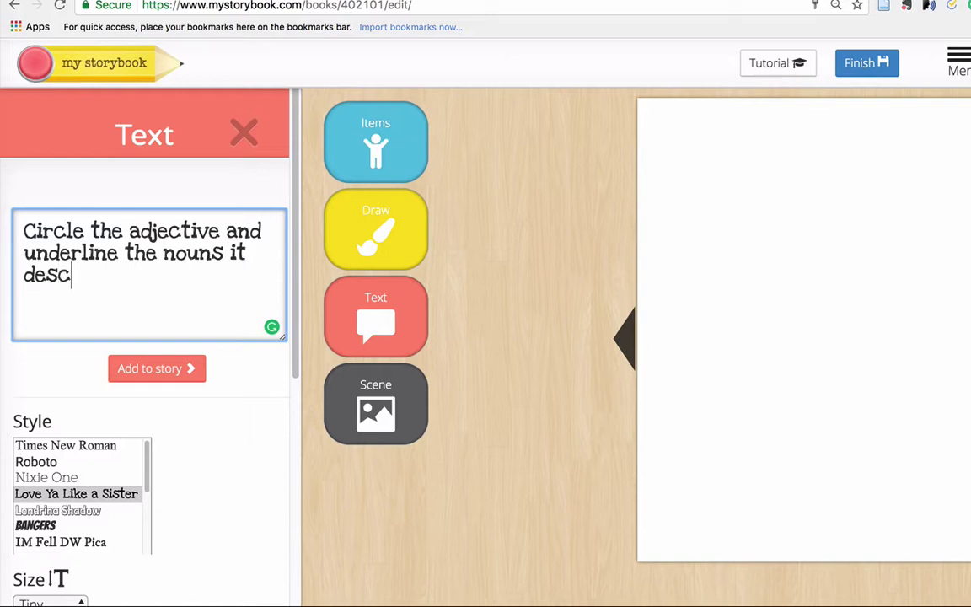
text(ribes:)
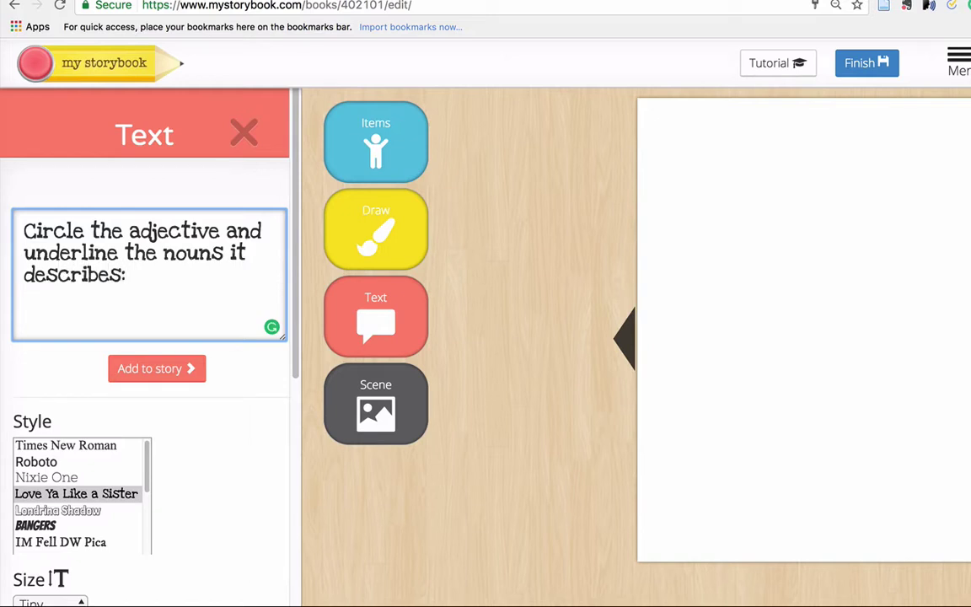
- Place the adjective instruction on the page and move it up near the top
click(189, 371)
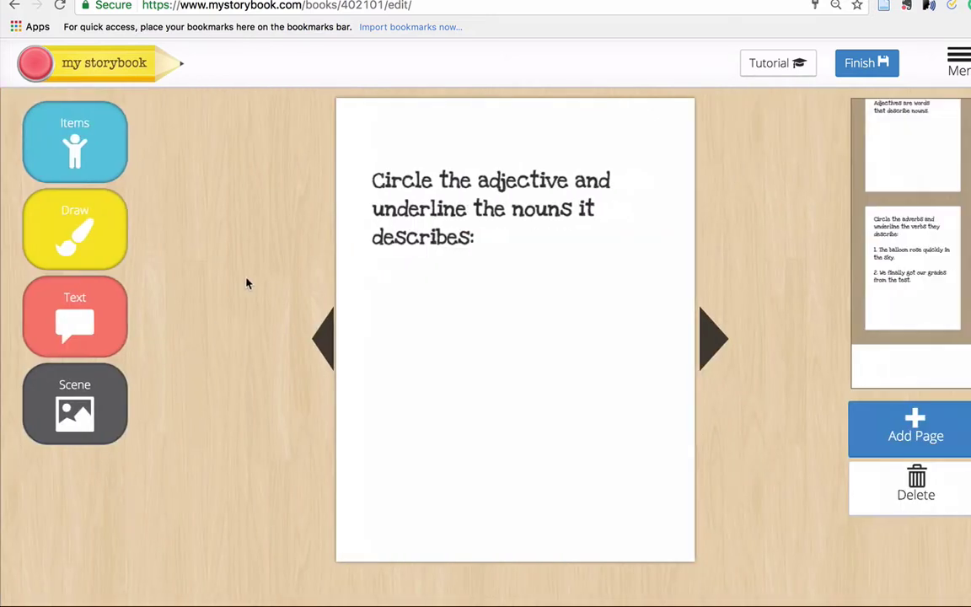
click(442, 180)
drag(384, 189, 380, 158)
click(404, 271)
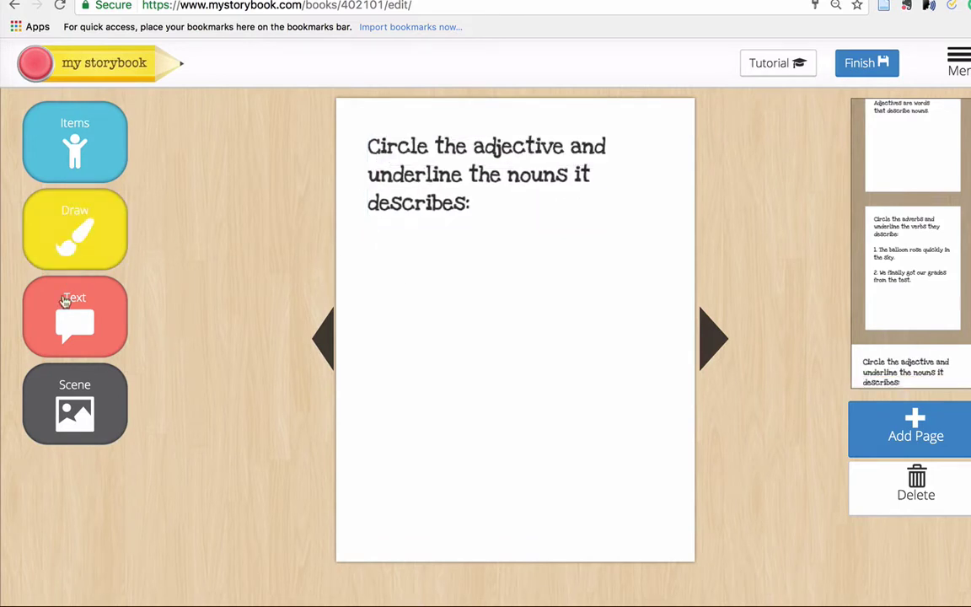
- Type '1. John caught the red ball' and '2. The dog found a large stick' as new text
click(76, 326)
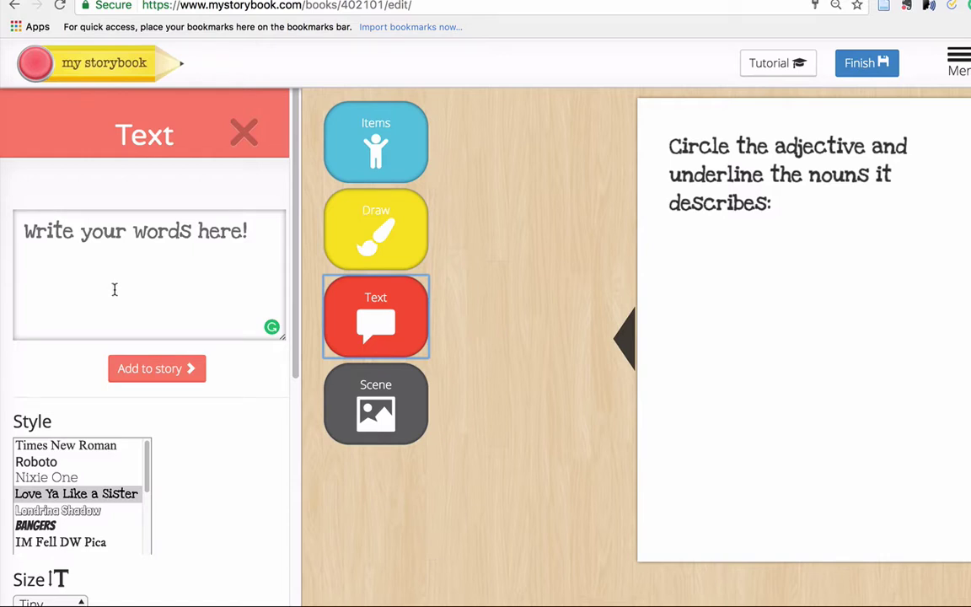
click(115, 290)
text(1)
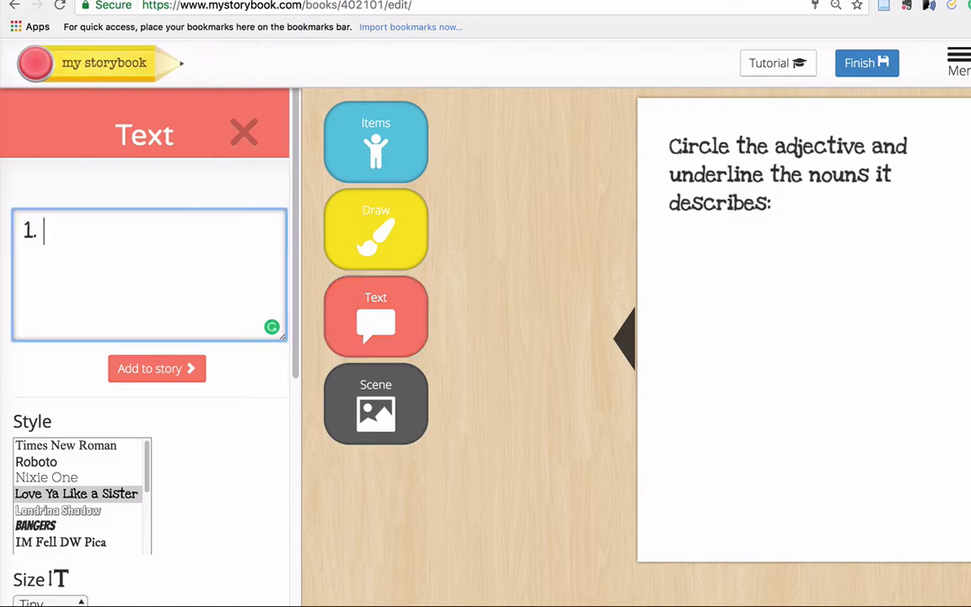
text(. John caught the read)
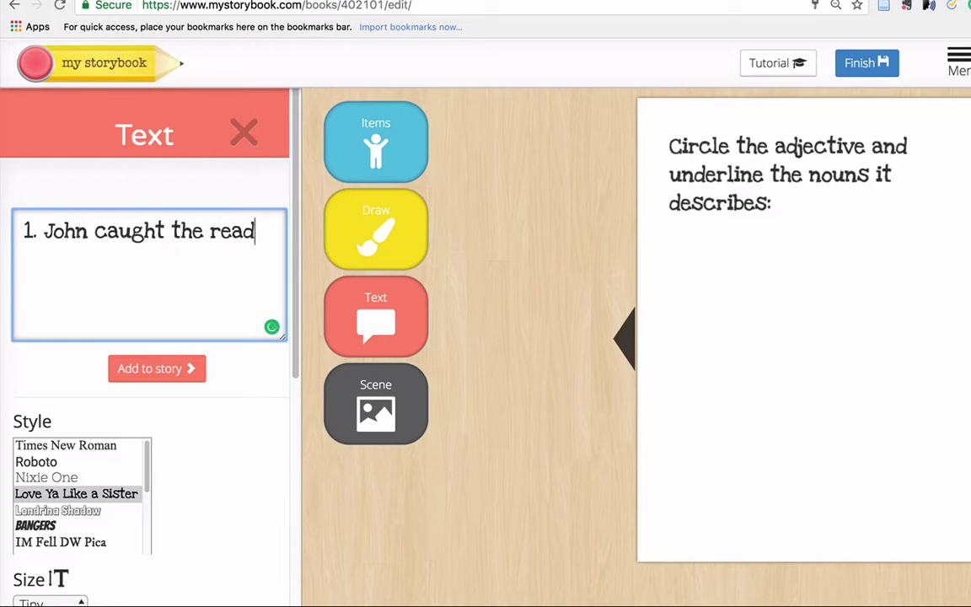
key(BackSpace)
key(BackSpace)
text(d ball)
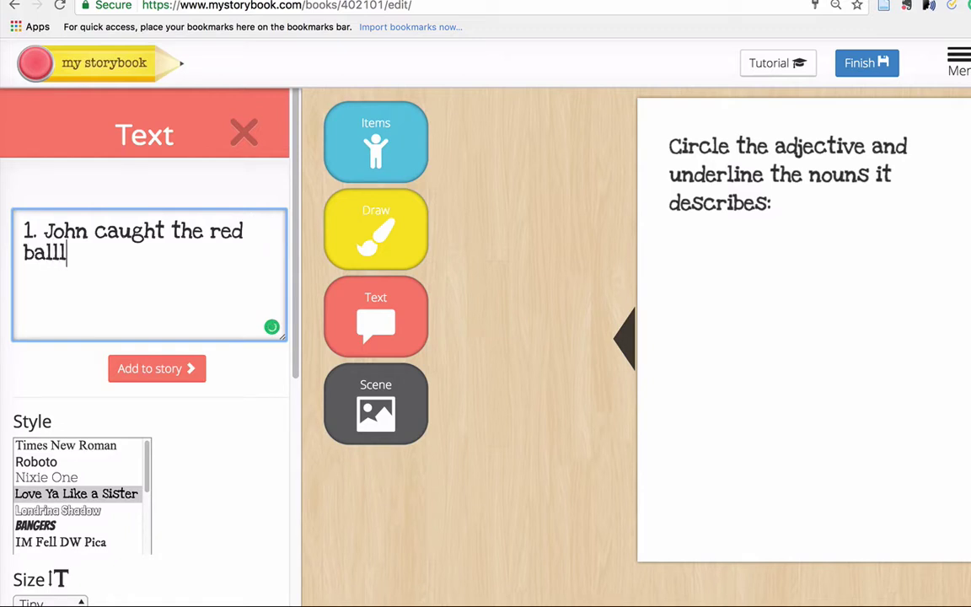
text(l)
key(BackSpace)
text(2. The doug)
key(BackSpace)
key(BackSpace)
text(g found)
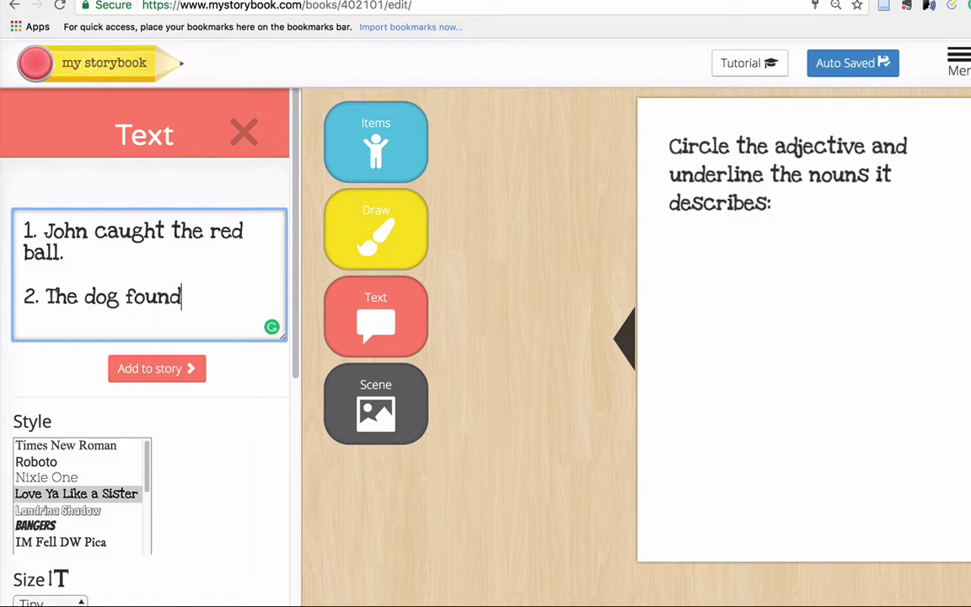
text( a lar)
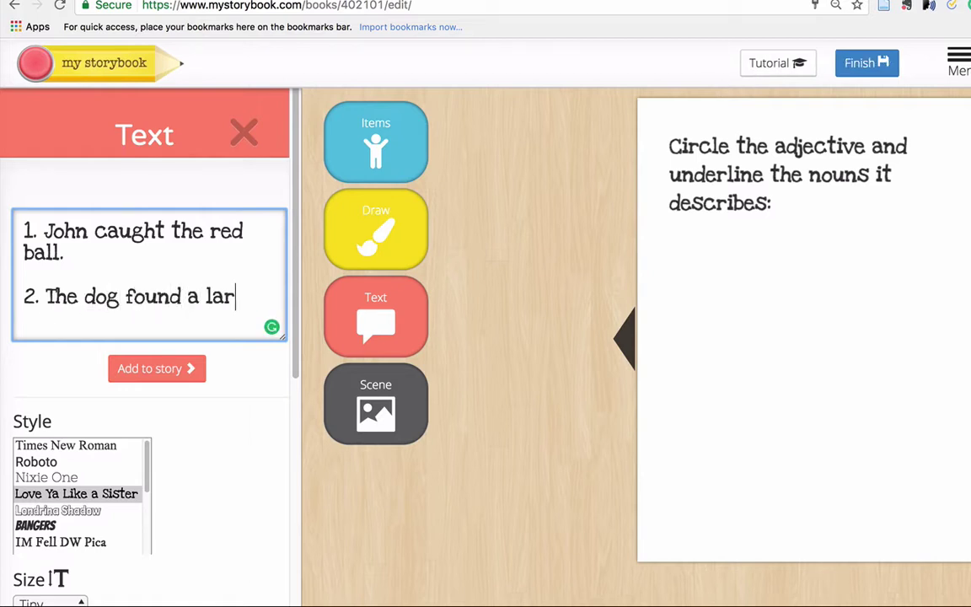
text(ge stick)
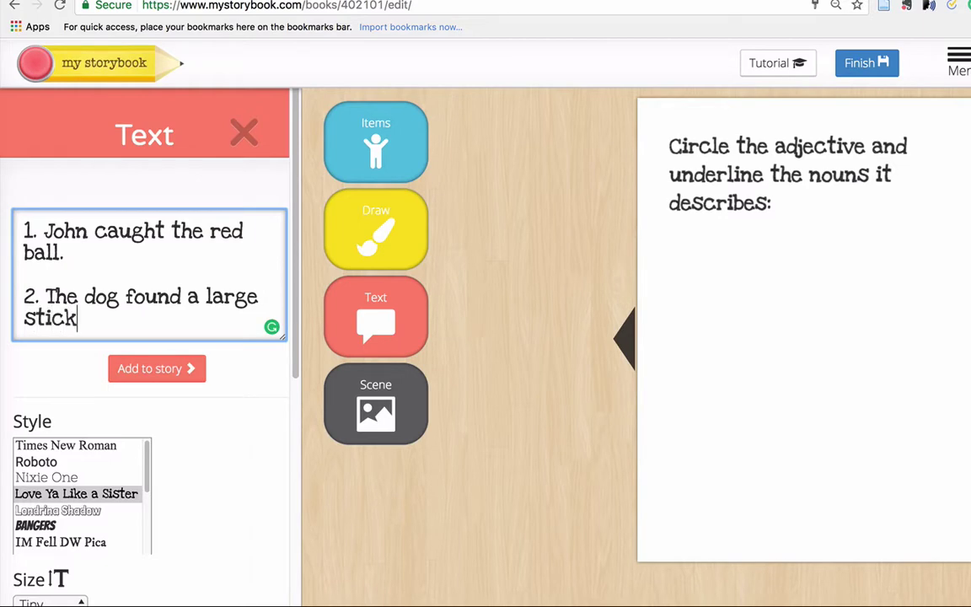
- Add the numbered sentences to the page and drag them below the instruction
scroll(137, 303, down, 6)
drag(301, 390, 295, 130)
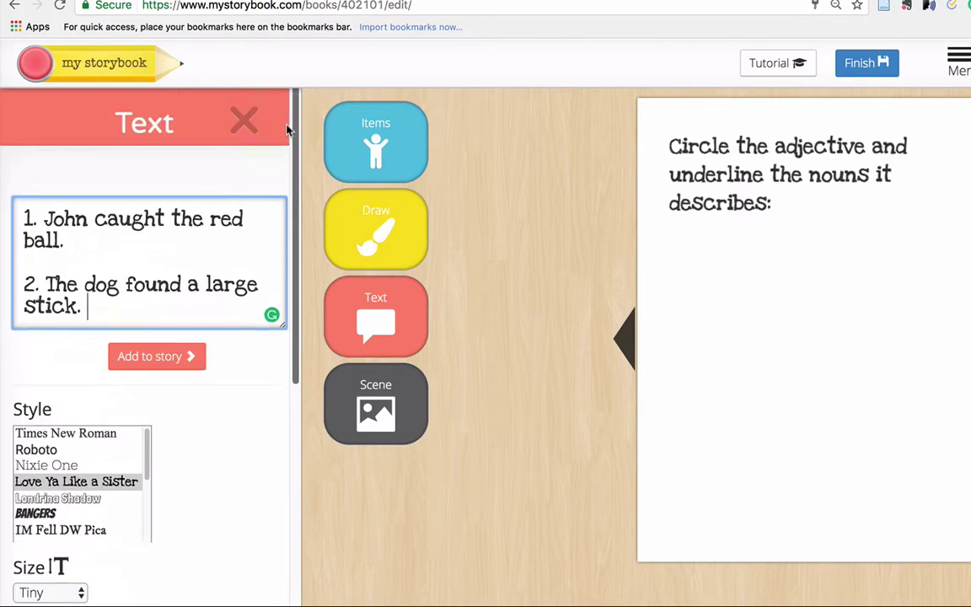
click(156, 353)
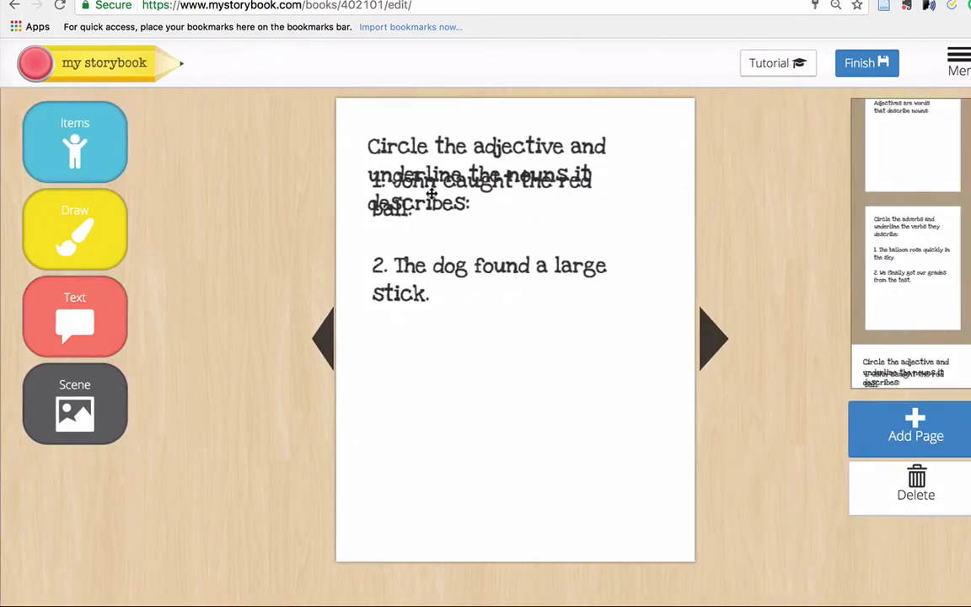
drag(434, 196, 430, 272)
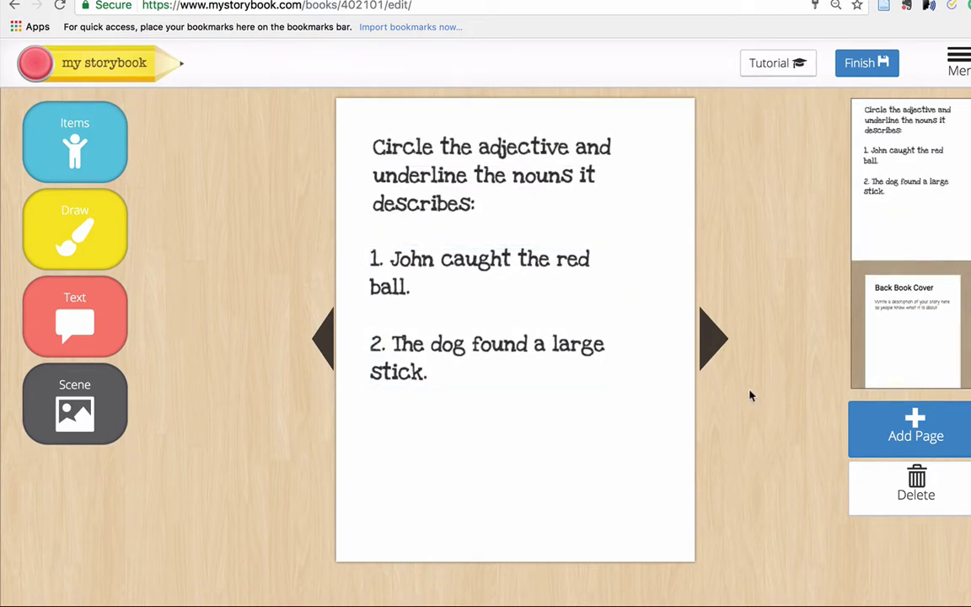
- Turn to the back cover and delete the 'Back Book Cover' title
click(718, 352)
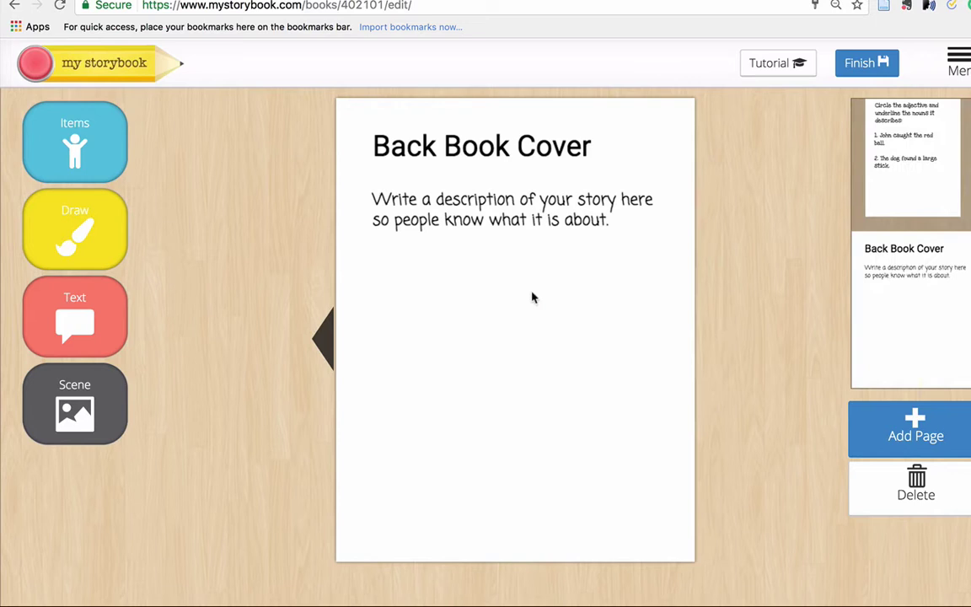
click(428, 154)
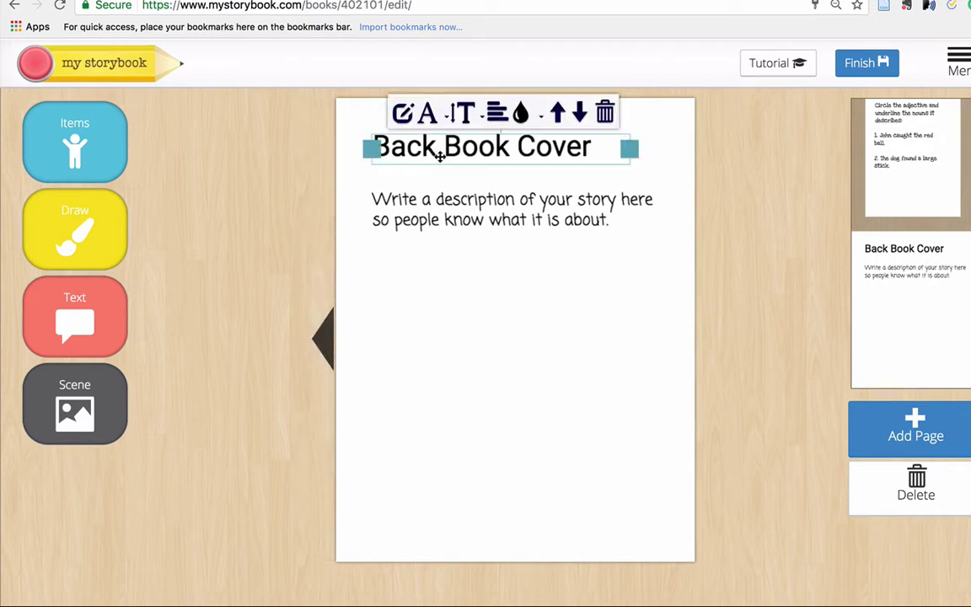
click(590, 147)
drag(590, 147, 320, 145)
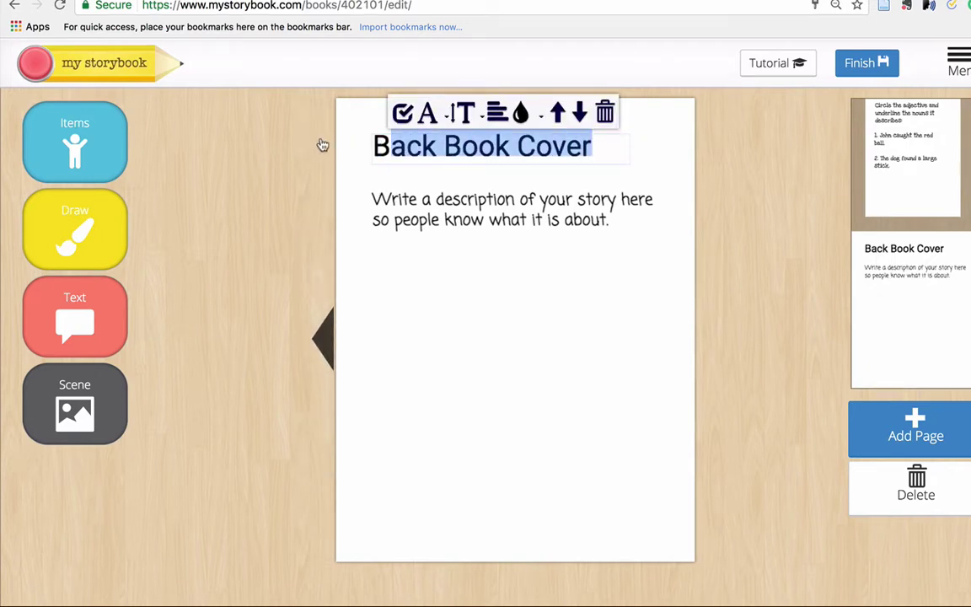
key(BackSpace)
- Replace the placeholder description with 'This ends the storybook All about Adverbs and Adjectives!'
click(443, 206)
click(443, 206)
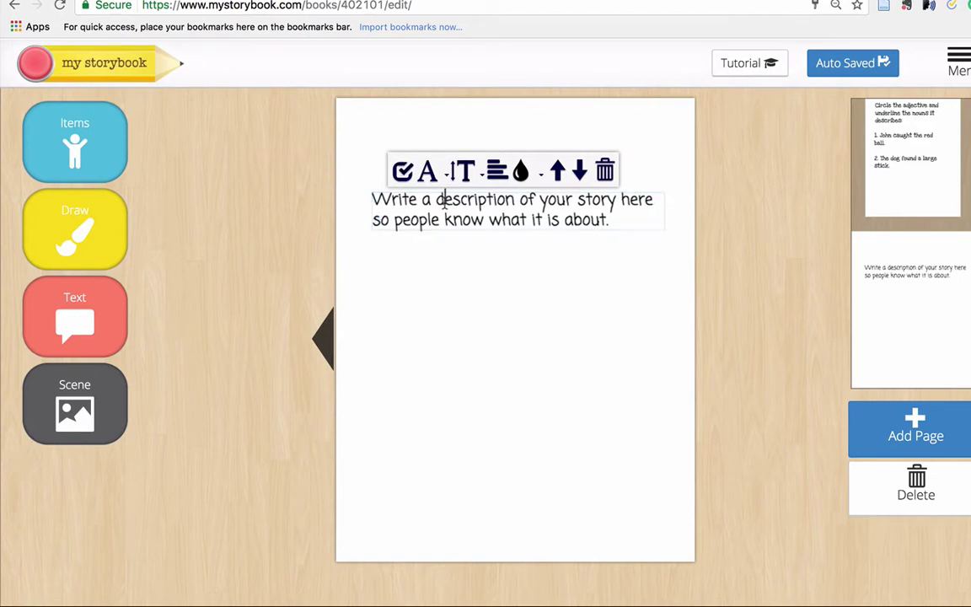
drag(614, 220, 372, 203)
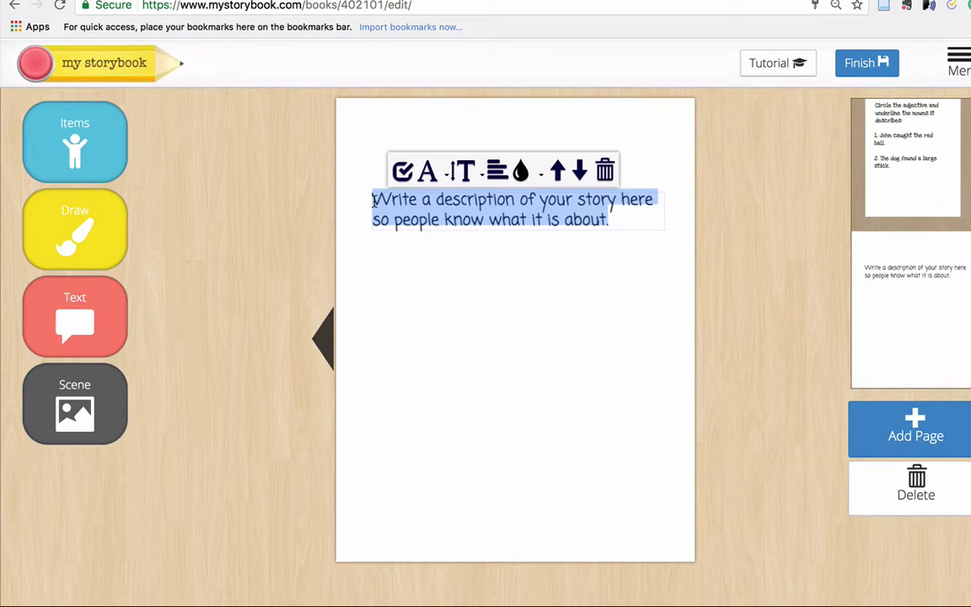
text(This ends th)
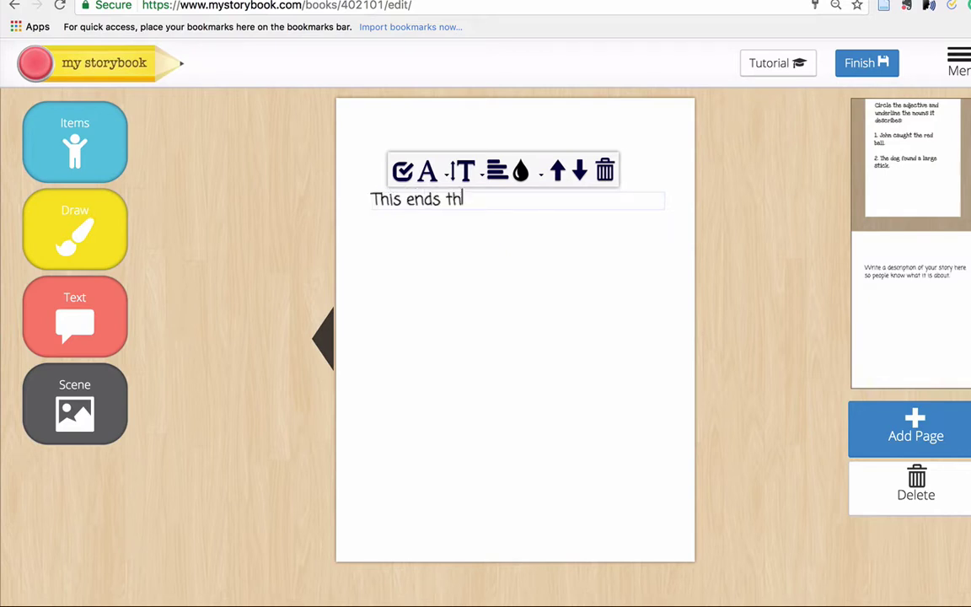
text(e storybook about)
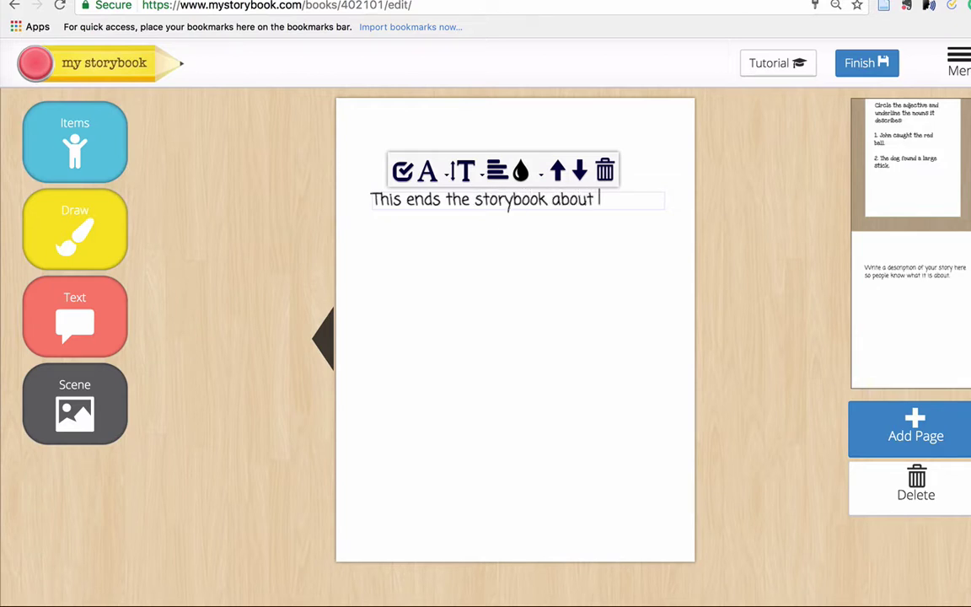
key(BackSpace)
key(BackSpace)
key(BackSpace)
key(BackSpace)
key(BackSpace)
key(BackSpace)
key(BackSpace)
text(All about Adverbs and Adjecti)
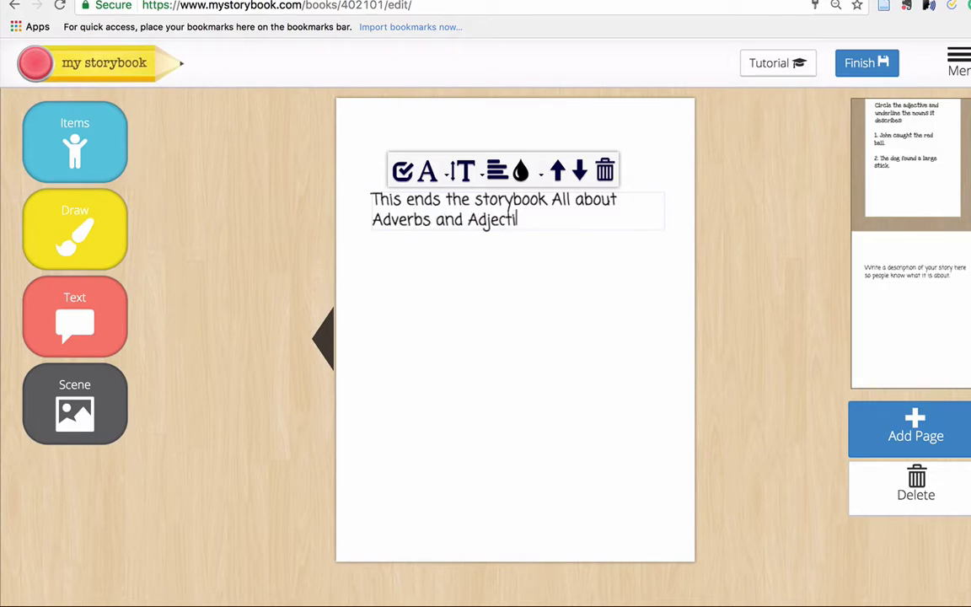
text(ves!)
- Set the closing sentence to the Love Ya Like a Sister font at Medium size
drag(550, 220, 335, 208)
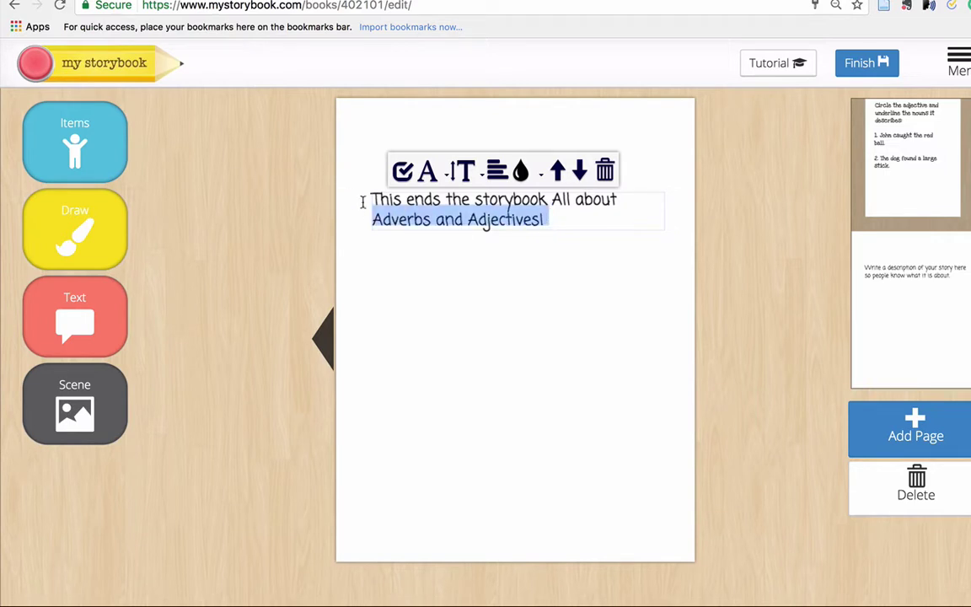
drag(584, 221, 367, 201)
click(428, 173)
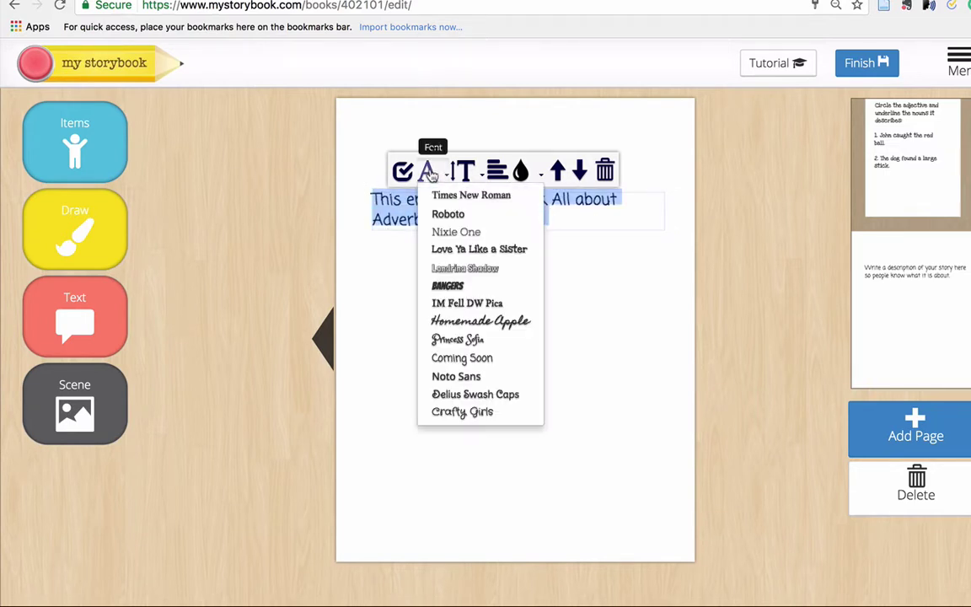
click(477, 249)
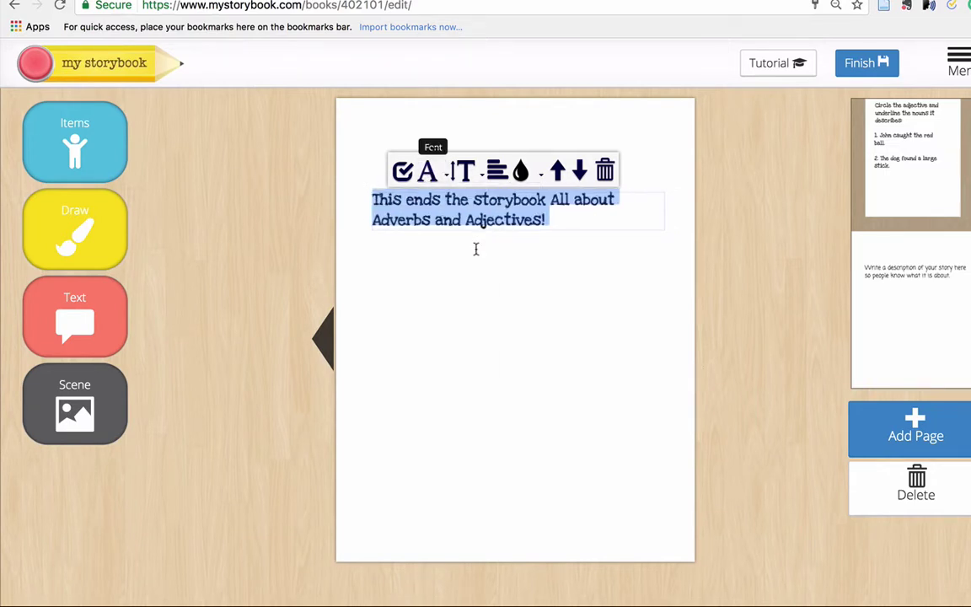
click(472, 176)
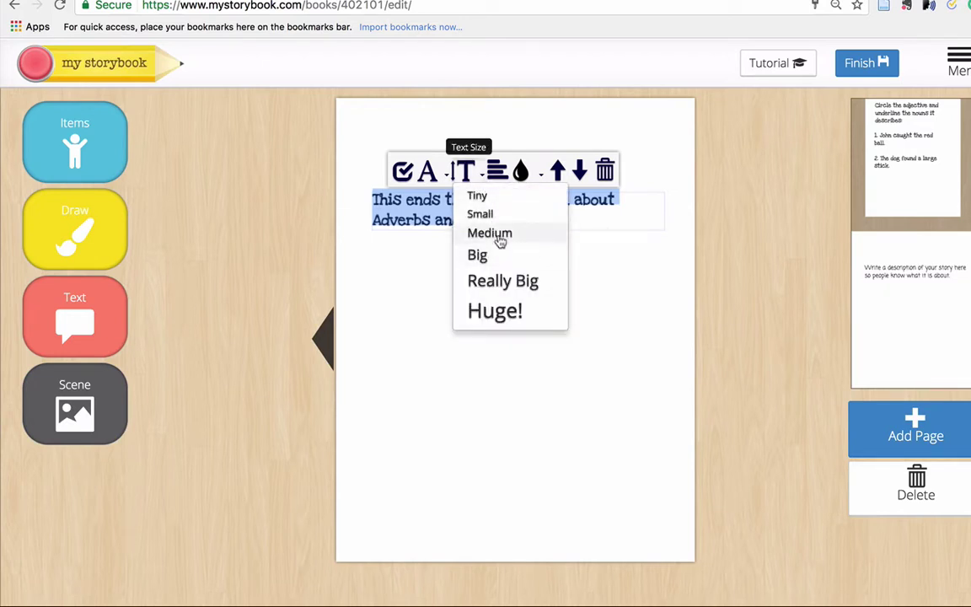
click(498, 236)
click(498, 174)
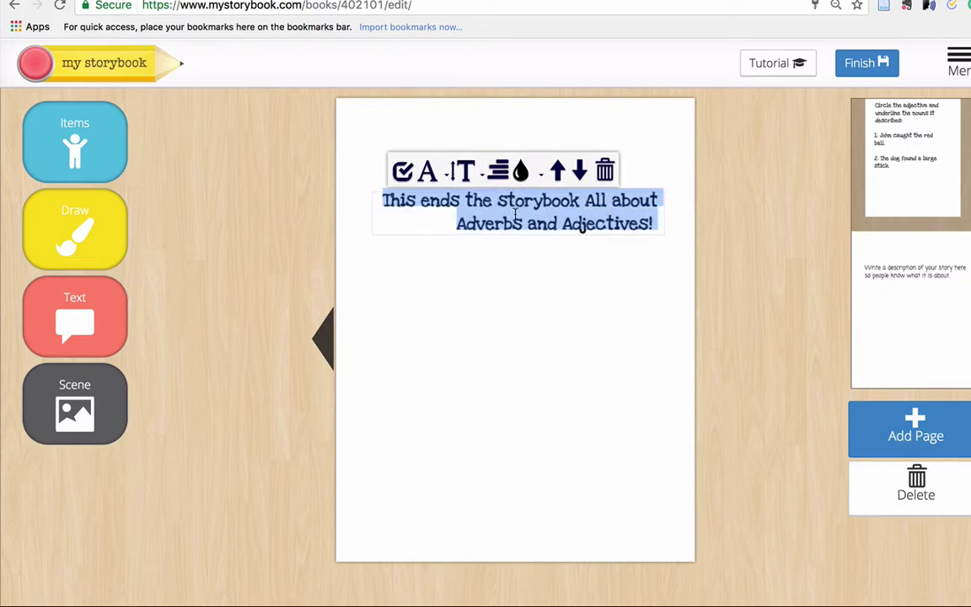
click(653, 217)
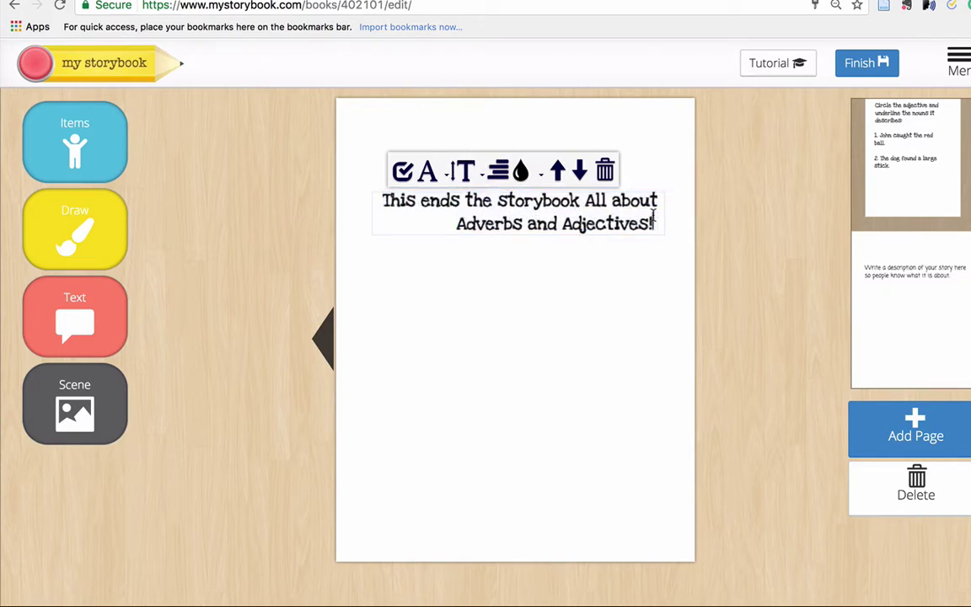
- Centre the closing sentence and colour it purple
triple_click(414, 210)
click(496, 174)
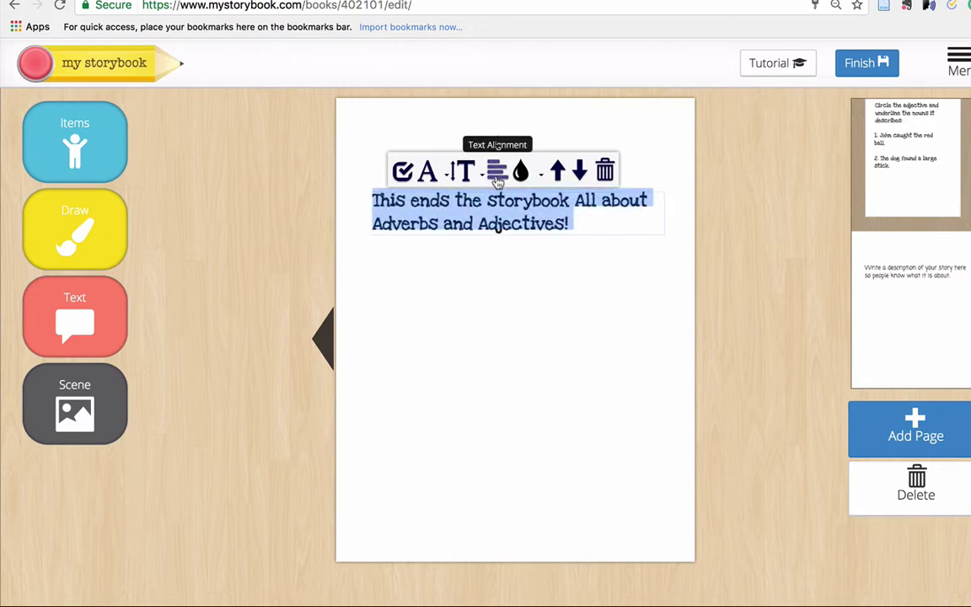
click(497, 175)
click(618, 221)
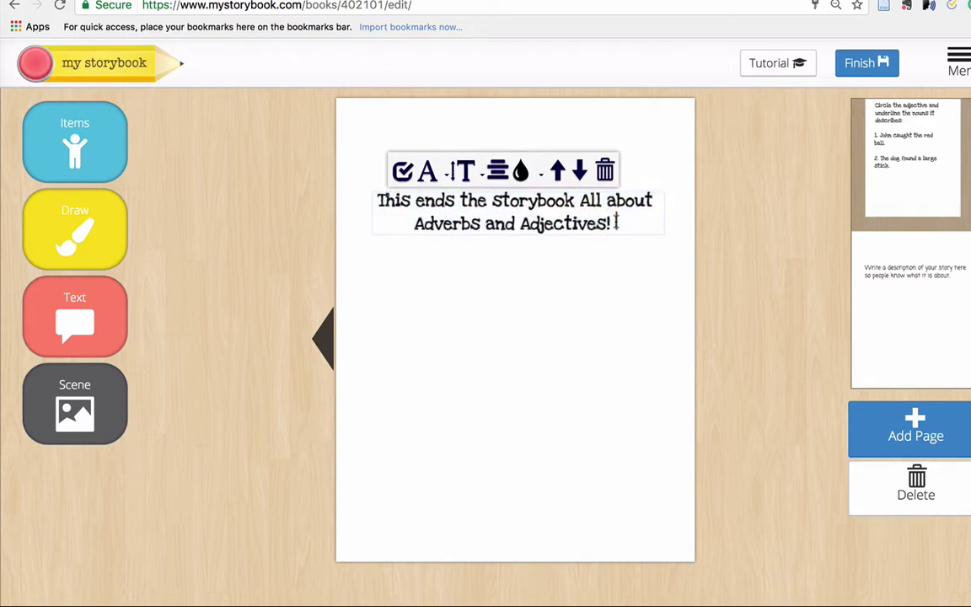
drag(618, 220, 314, 197)
click(521, 172)
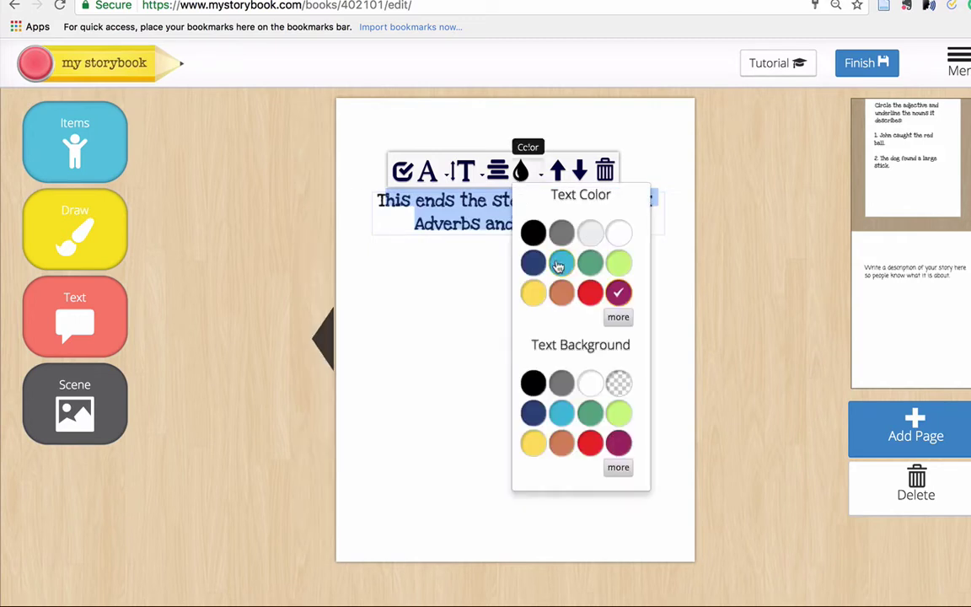
click(618, 293)
click(425, 242)
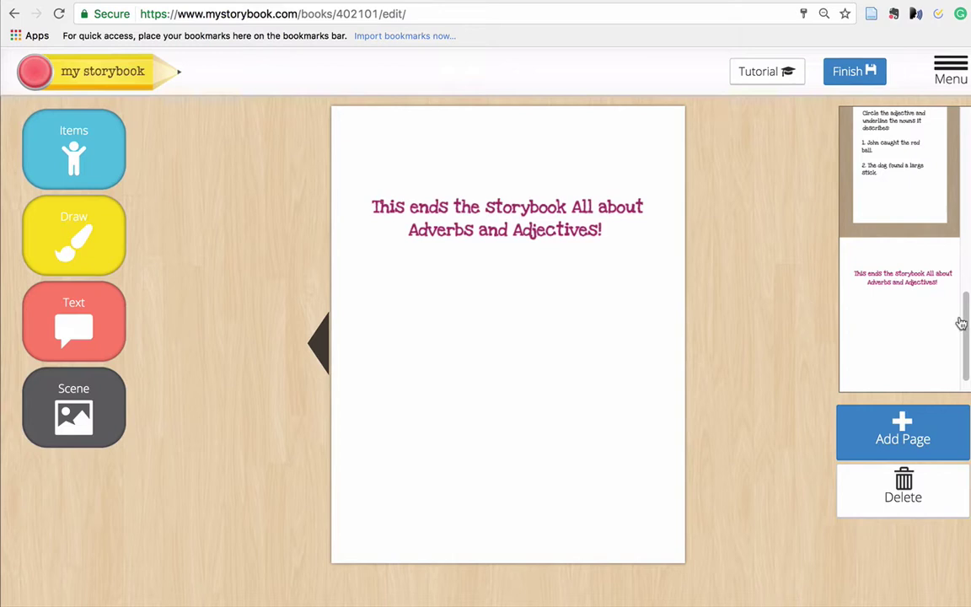
drag(967, 323, 954, 129)
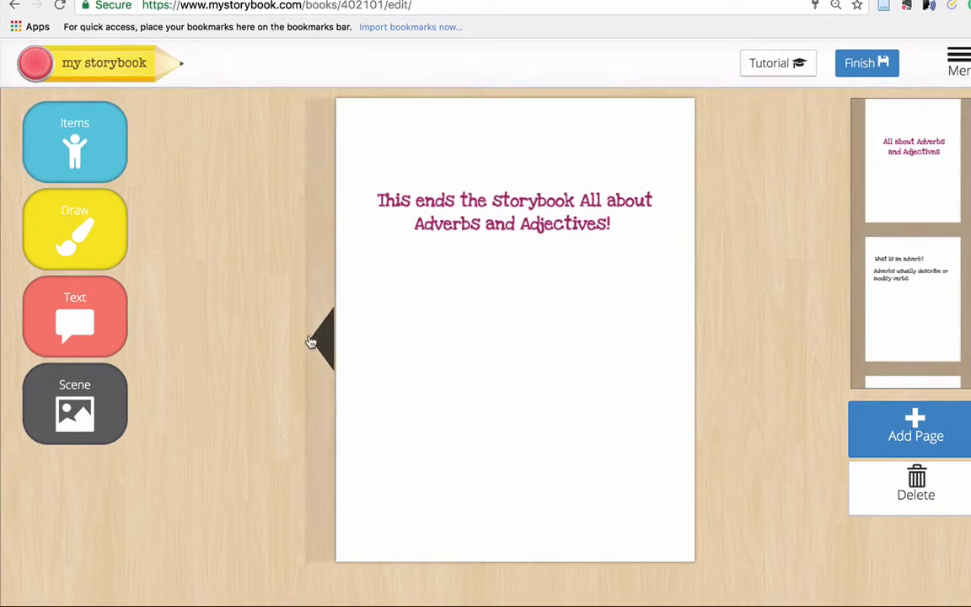
- Flip back five pages to the cover and show the Items character collection
click(326, 346)
click(326, 346)
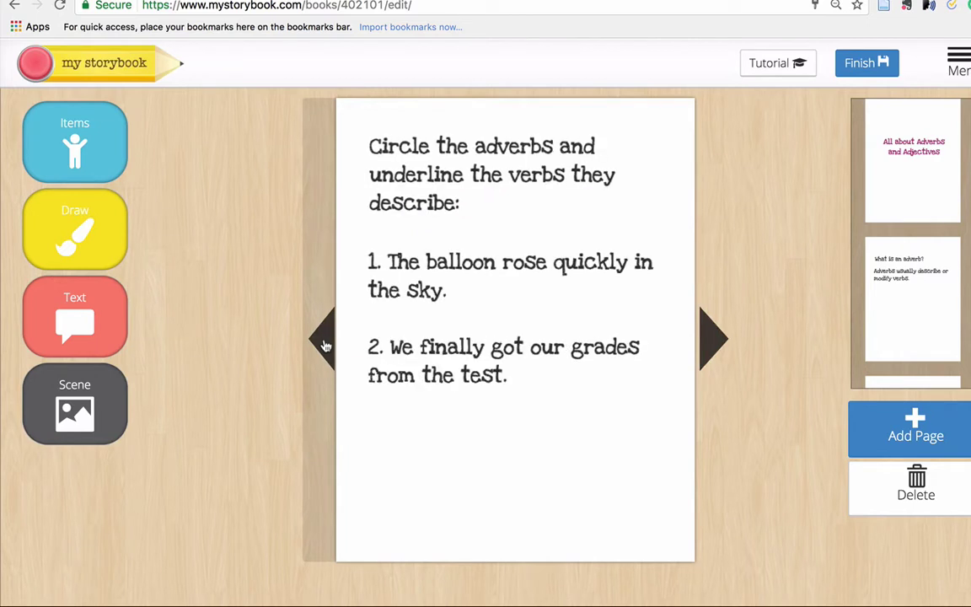
click(326, 346)
click(325, 346)
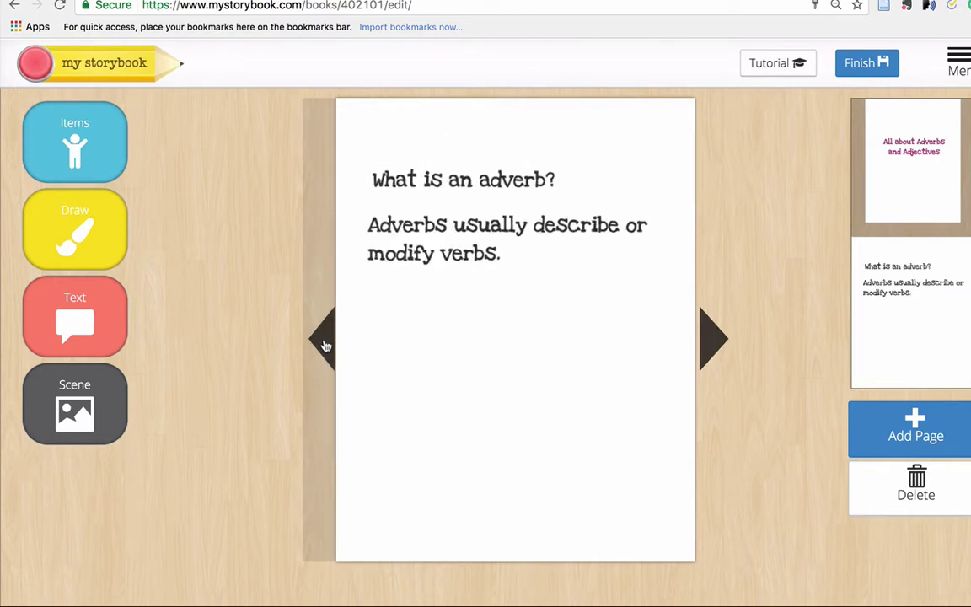
click(326, 346)
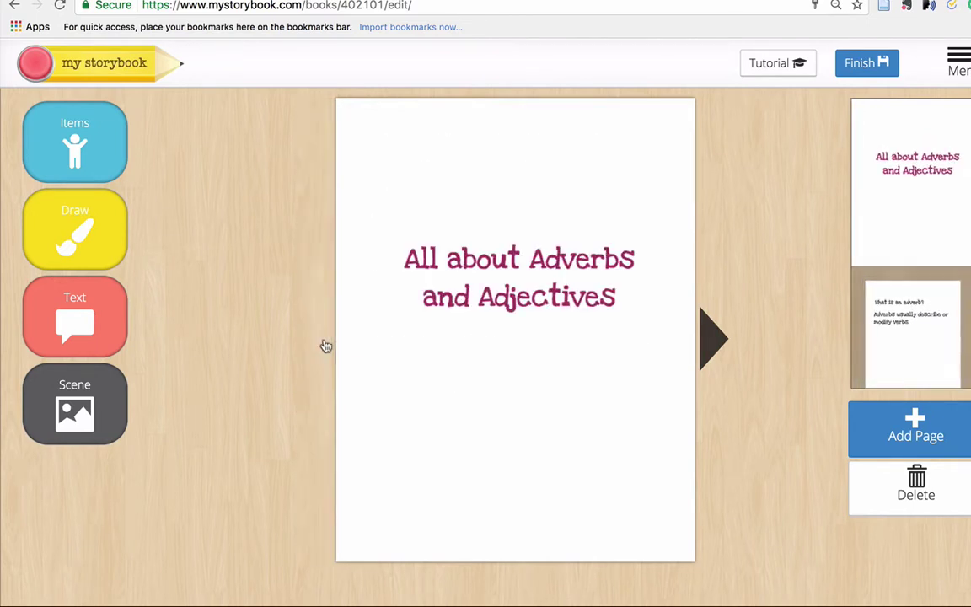
click(76, 147)
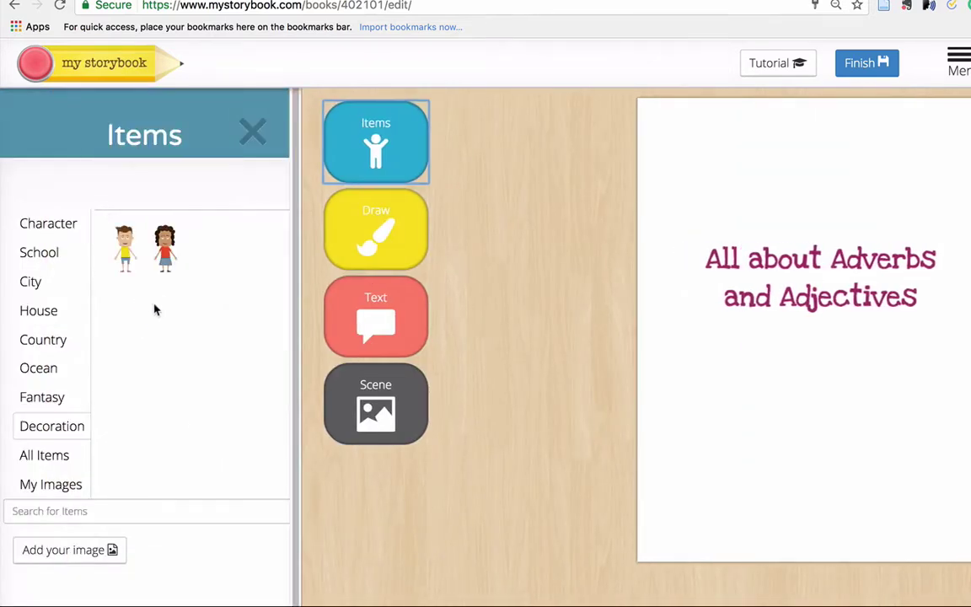
- Add the curly-haired girl to the cover, shrink her, move her lower left, and raise the title
click(164, 261)
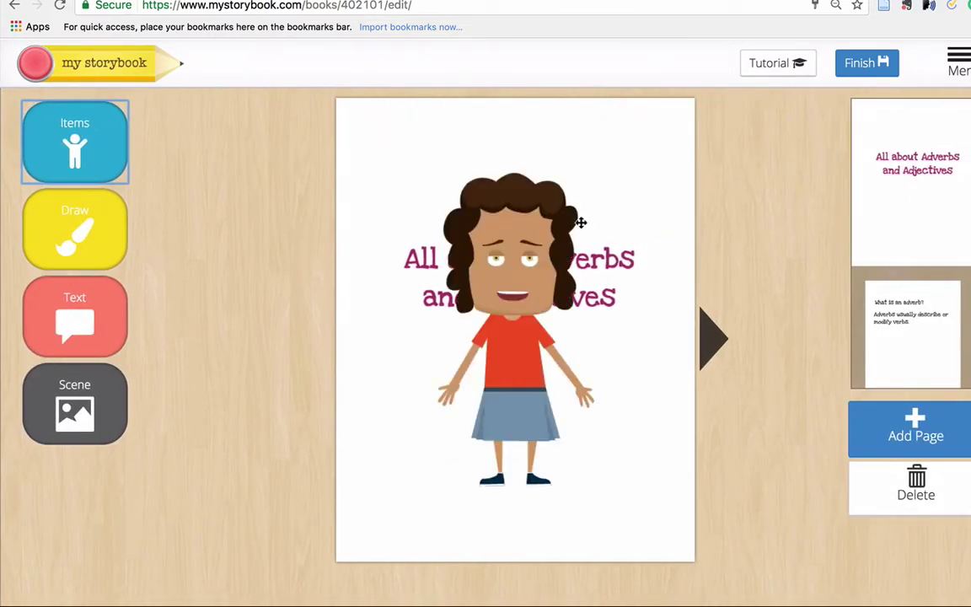
click(494, 215)
drag(630, 160, 559, 255)
drag(473, 344, 433, 378)
click(466, 234)
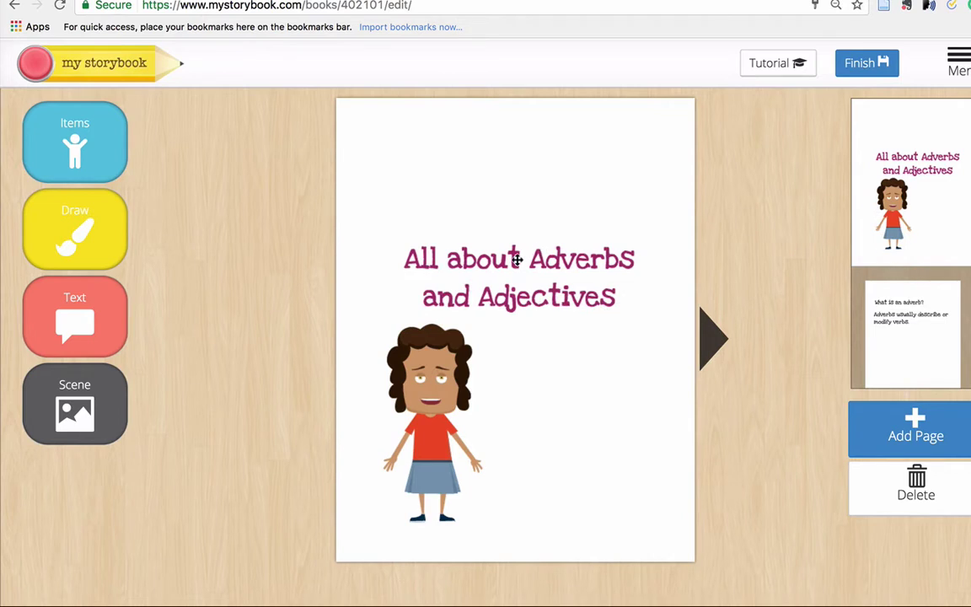
click(508, 255)
drag(508, 255, 499, 157)
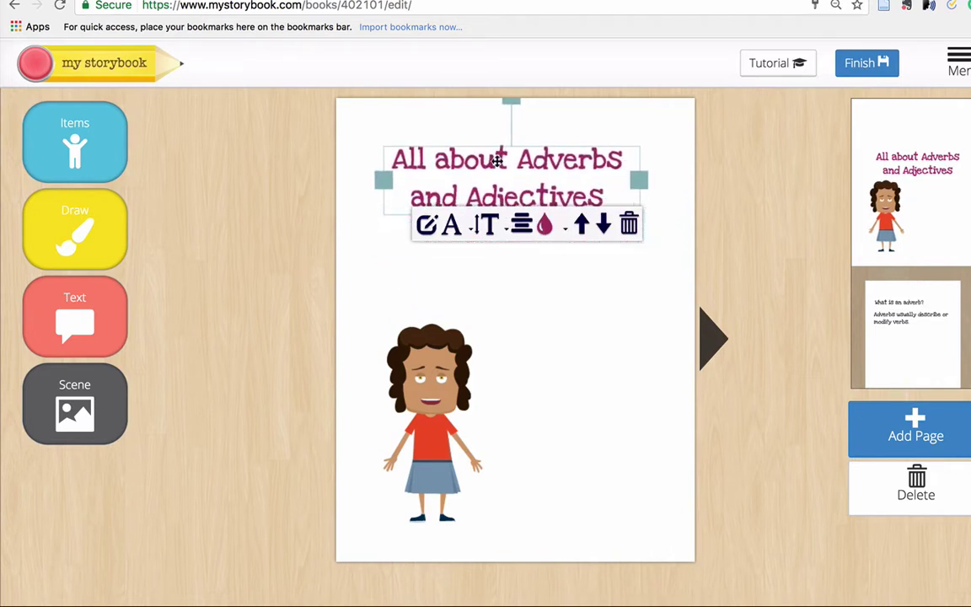
- Enlarge the cover girl and move her toward the page centre
click(449, 343)
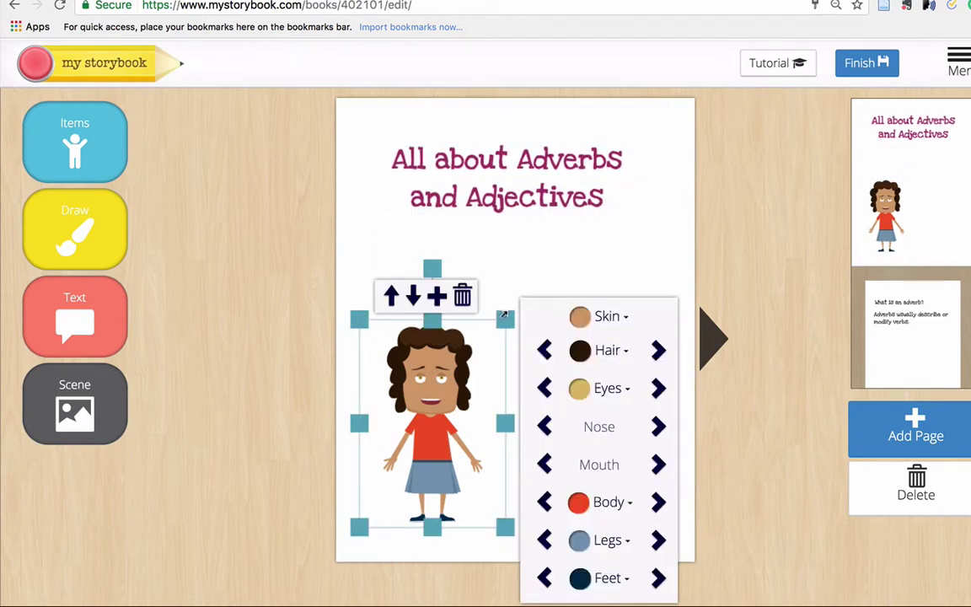
drag(504, 315, 539, 272)
drag(455, 346, 505, 329)
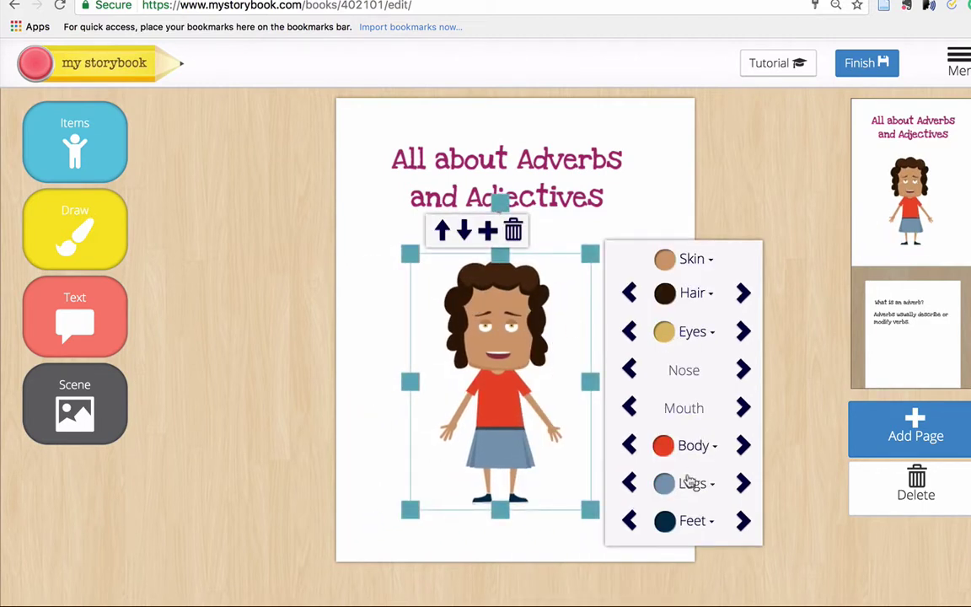
- Dress the girl in a yellow shirt and a black skirt
click(705, 450)
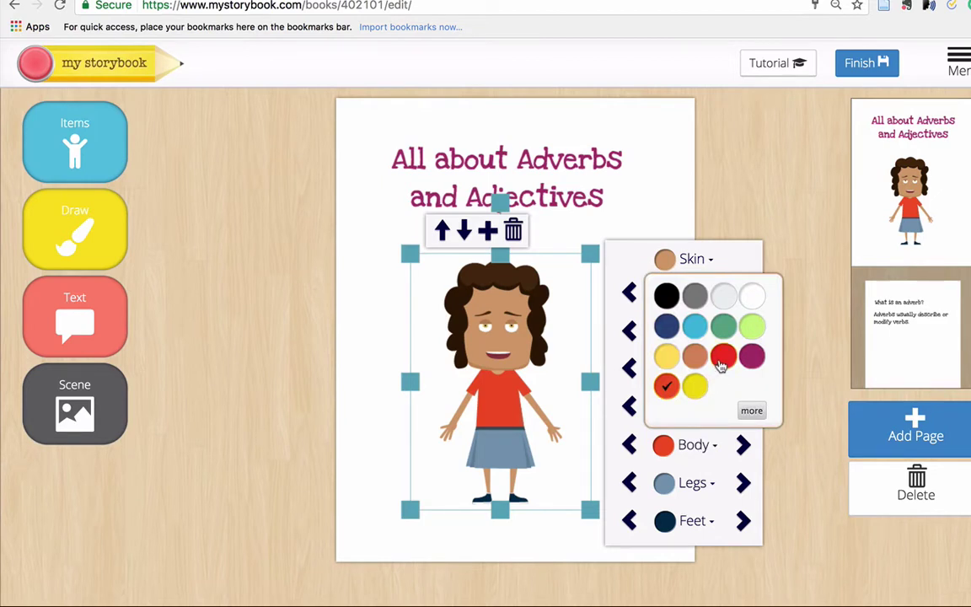
click(666, 327)
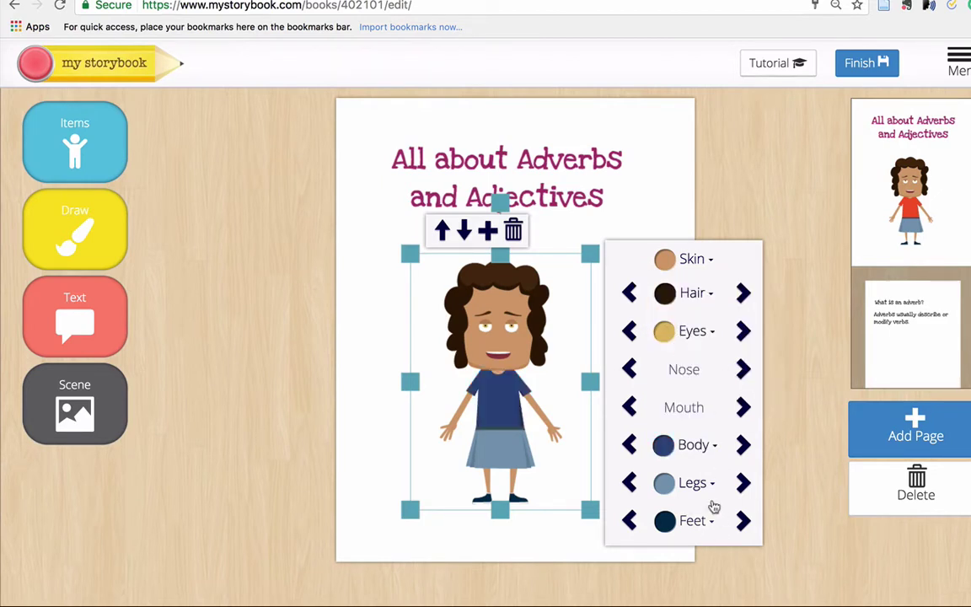
click(706, 486)
click(696, 395)
click(697, 484)
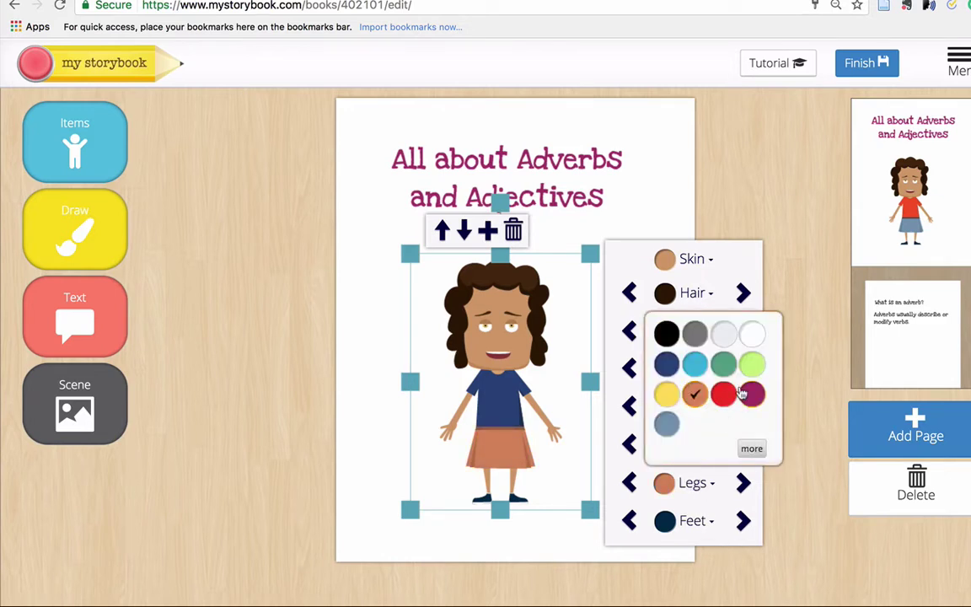
click(666, 333)
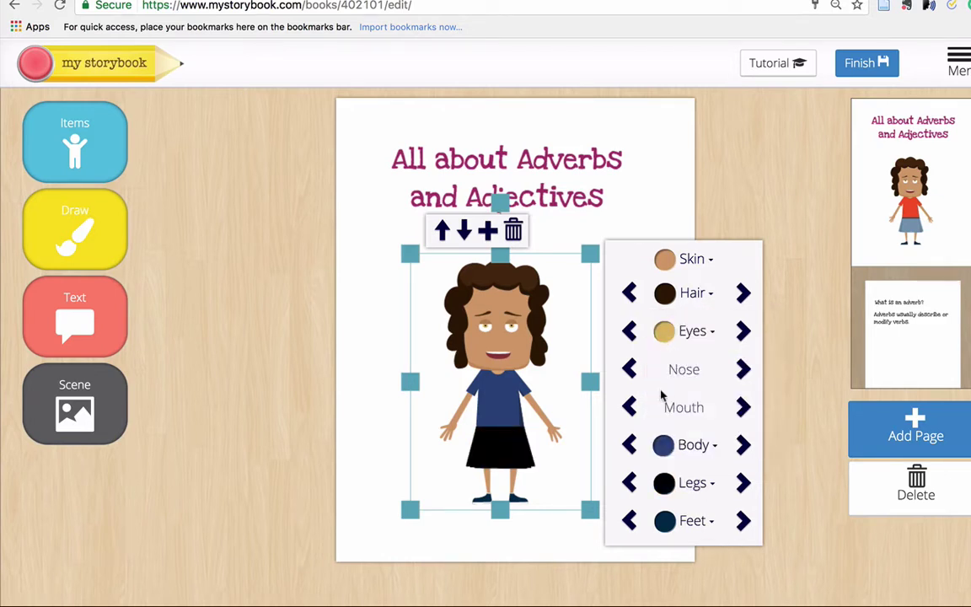
click(696, 445)
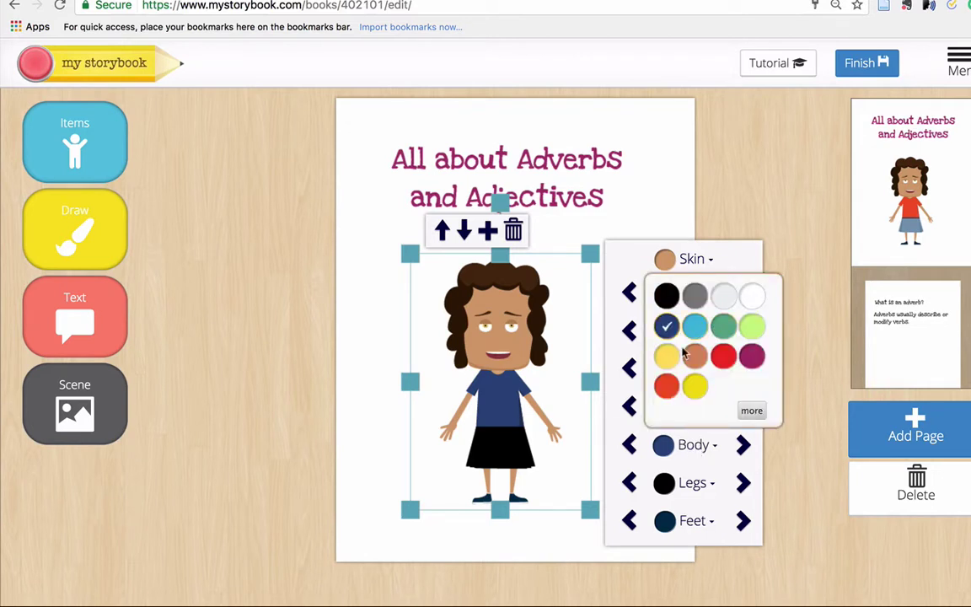
click(665, 361)
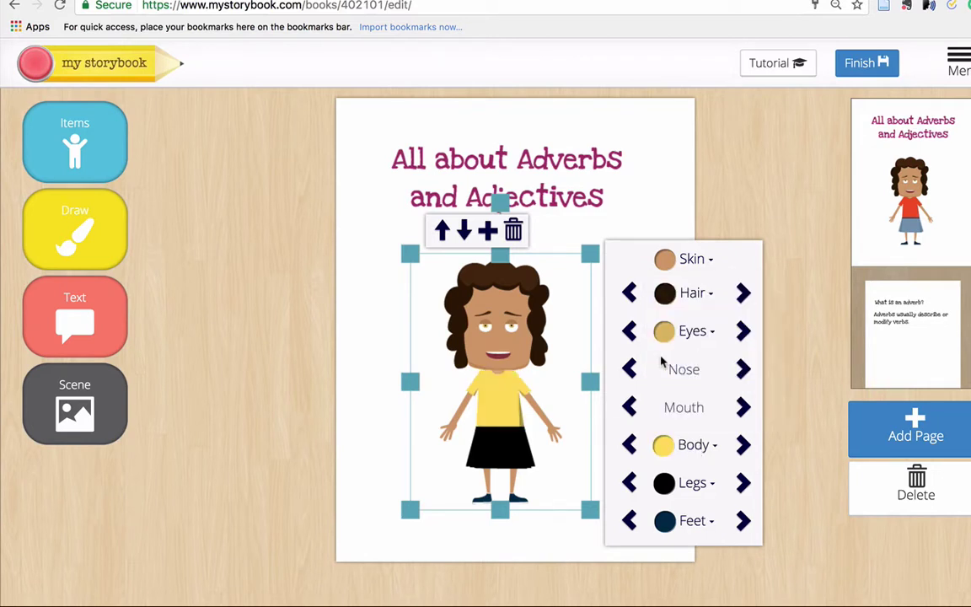
- Give the girl a lighter tan skin tone and red shoes
click(666, 293)
click(600, 306)
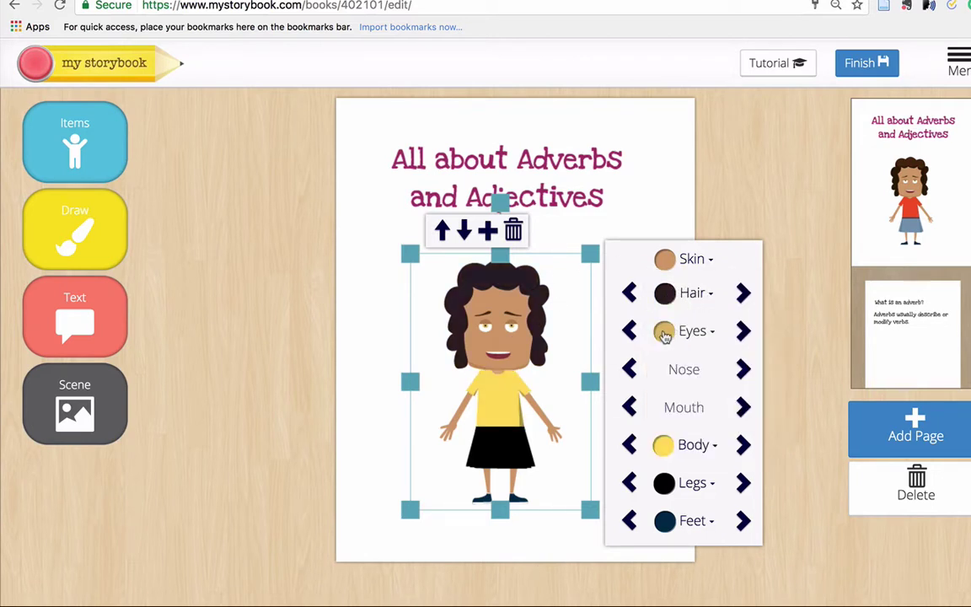
click(663, 262)
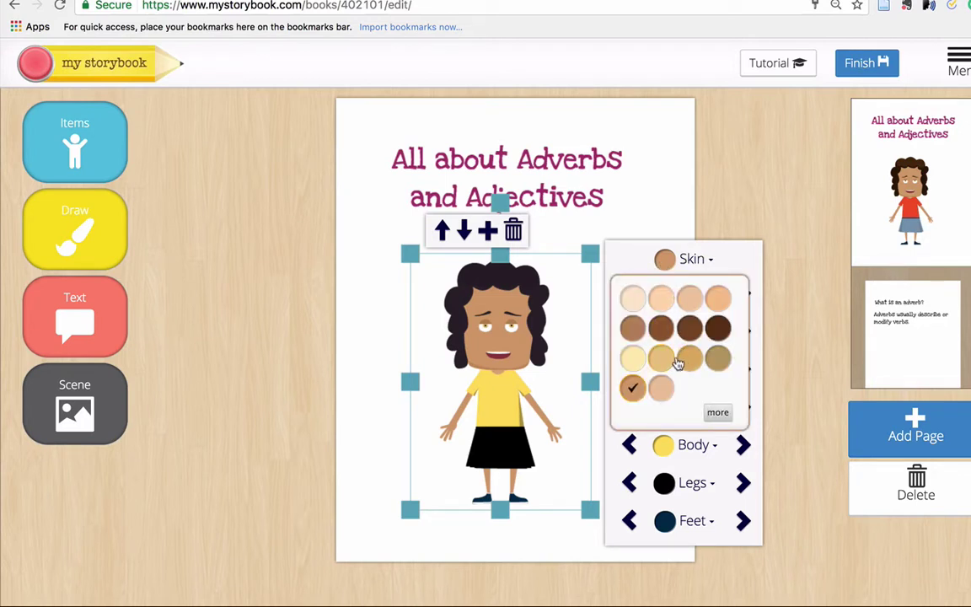
click(689, 361)
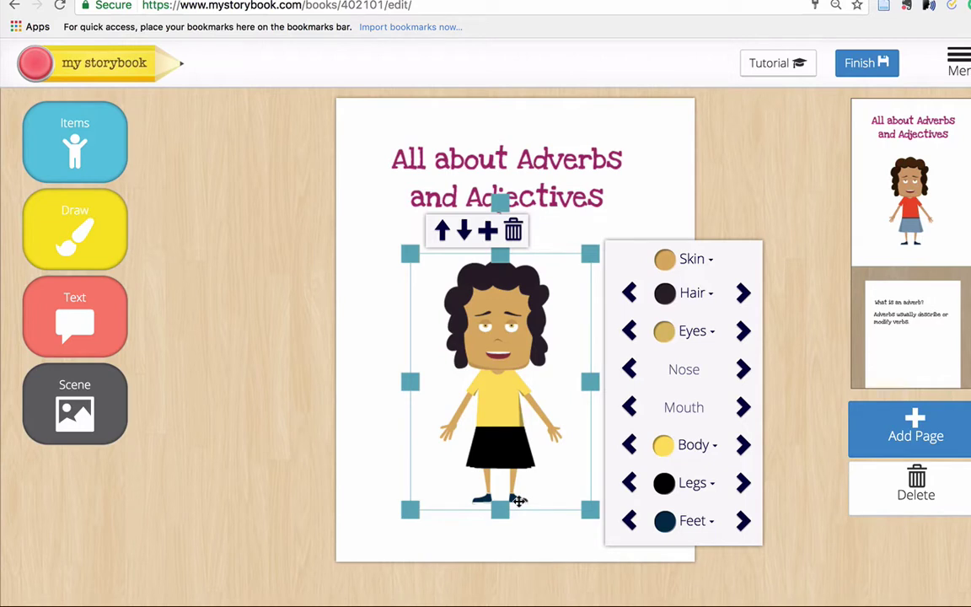
click(691, 520)
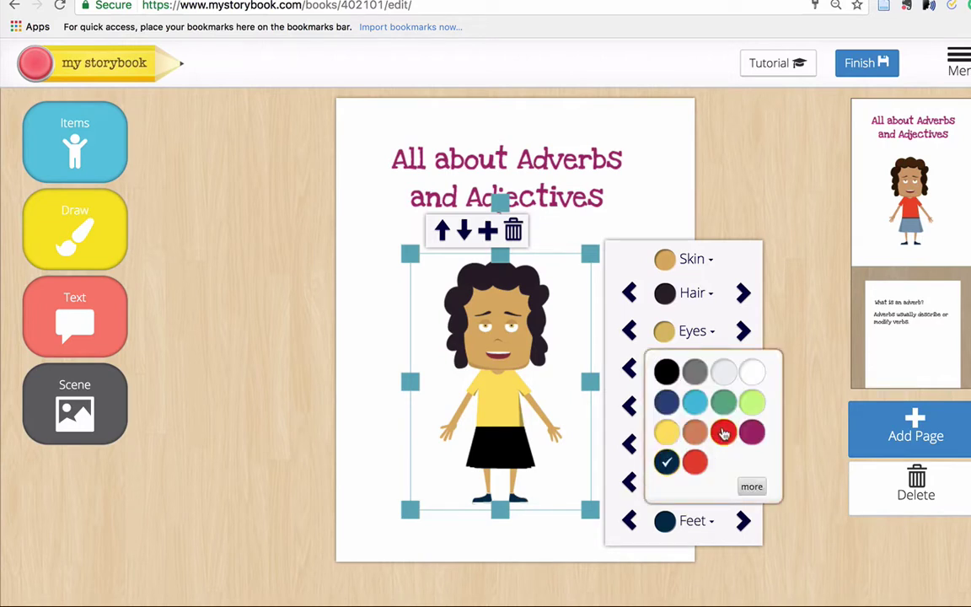
click(696, 460)
click(611, 226)
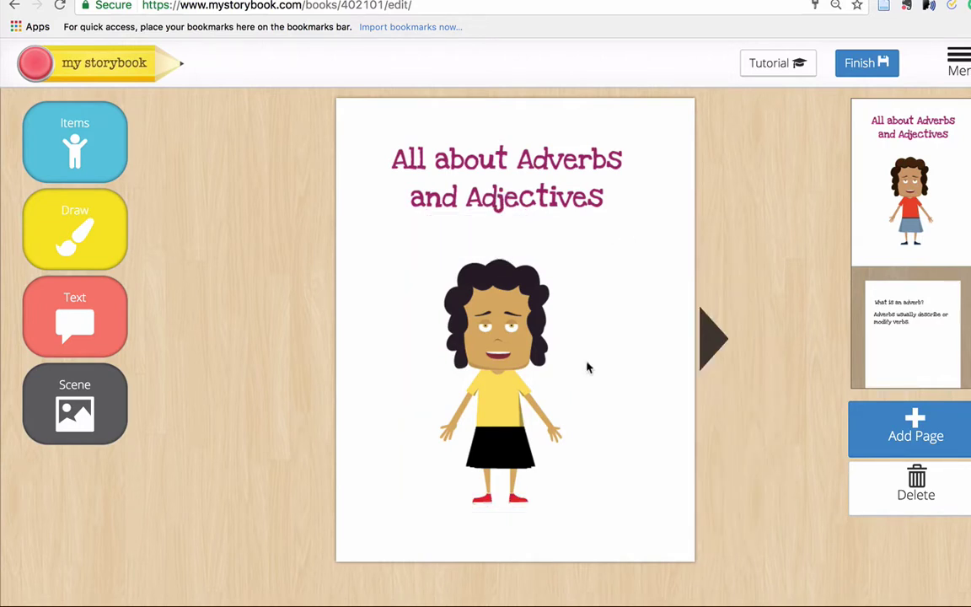
click(454, 302)
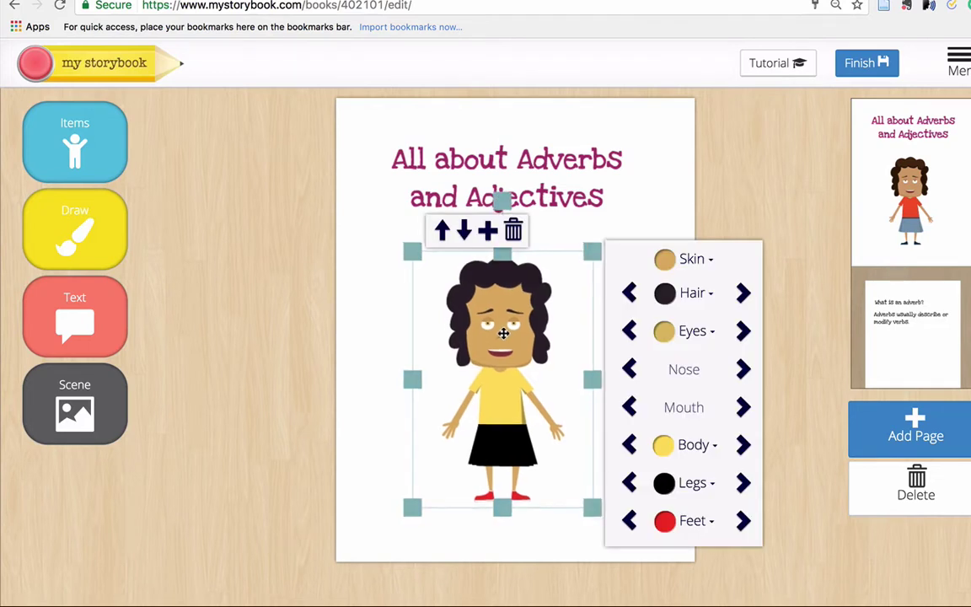
click(560, 221)
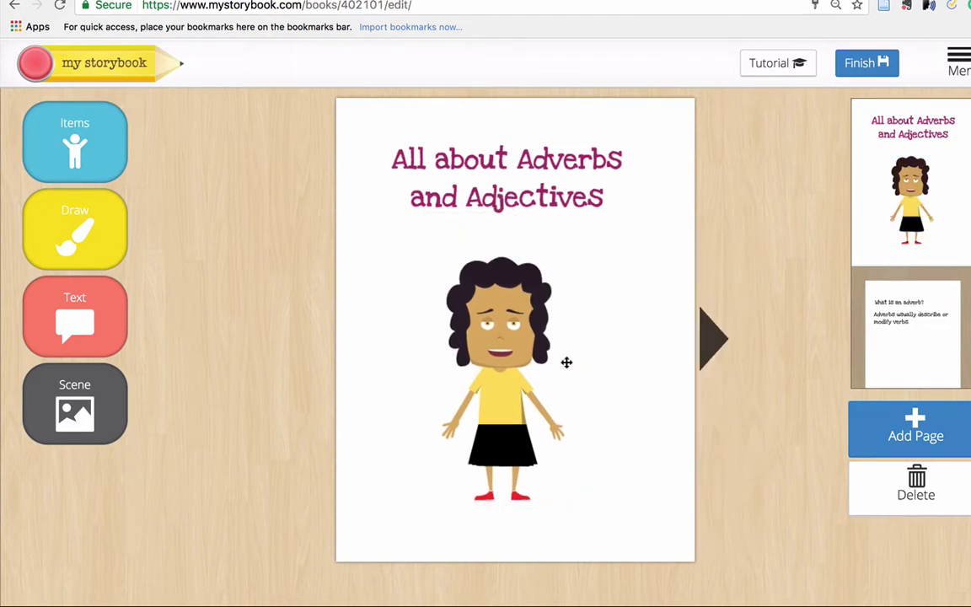
click(544, 347)
click(697, 294)
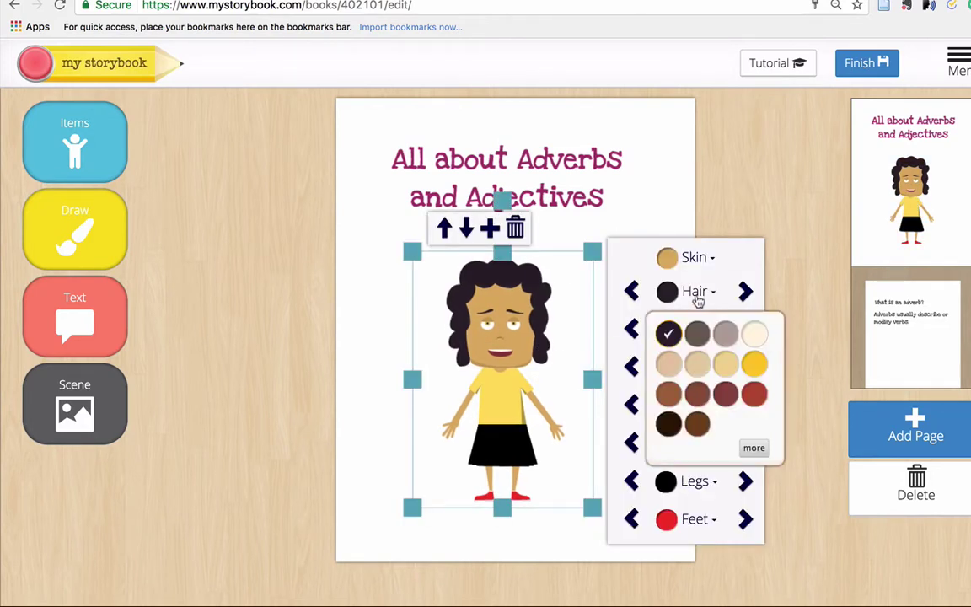
click(630, 196)
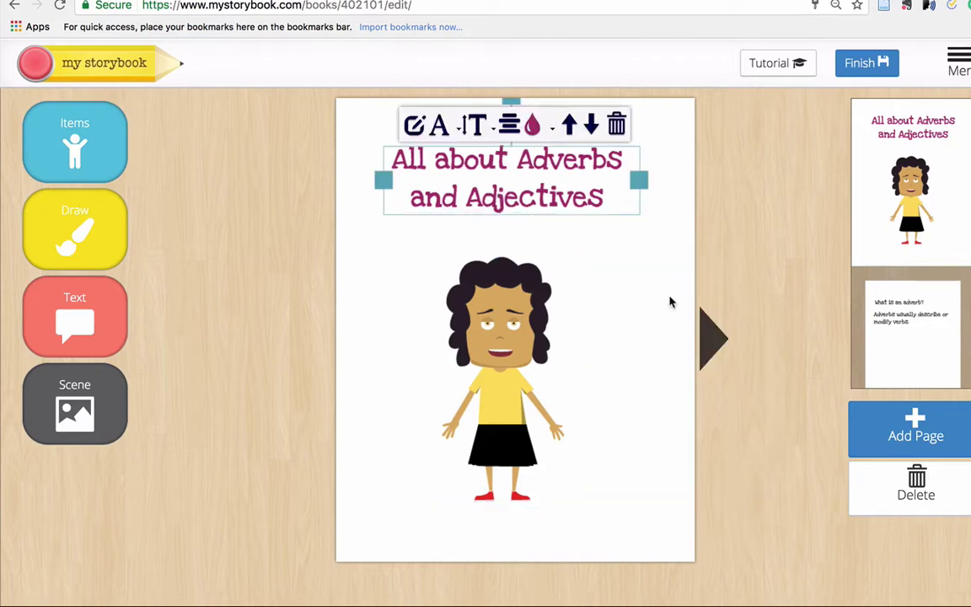
- Go to the adverb page and add a pen picture from the School items
click(707, 333)
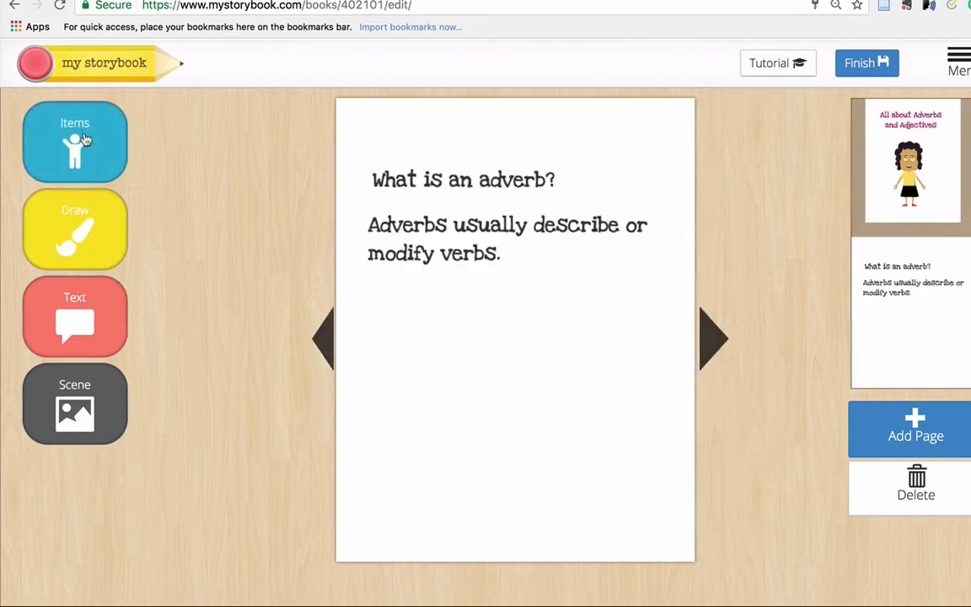
click(87, 145)
click(56, 289)
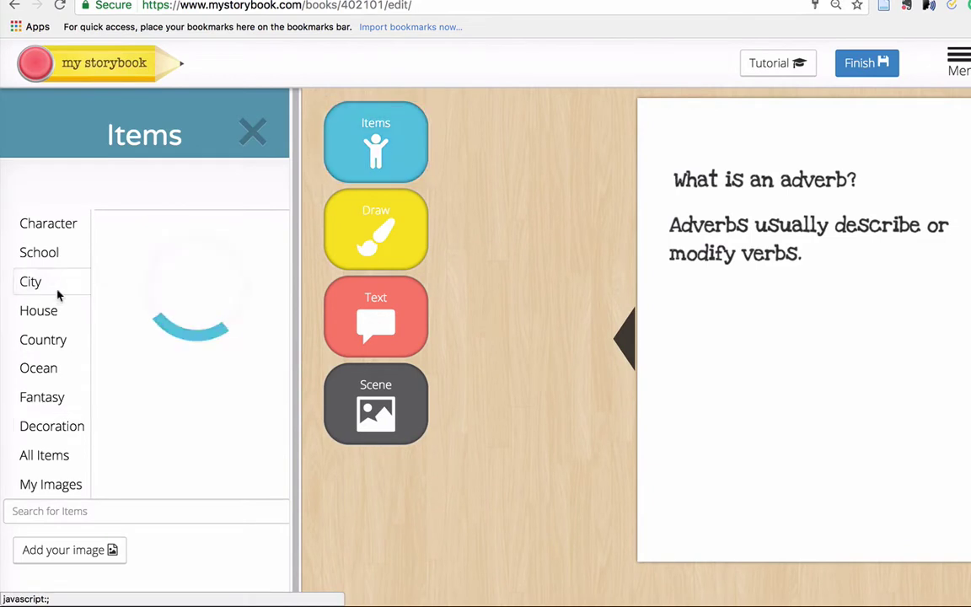
click(56, 340)
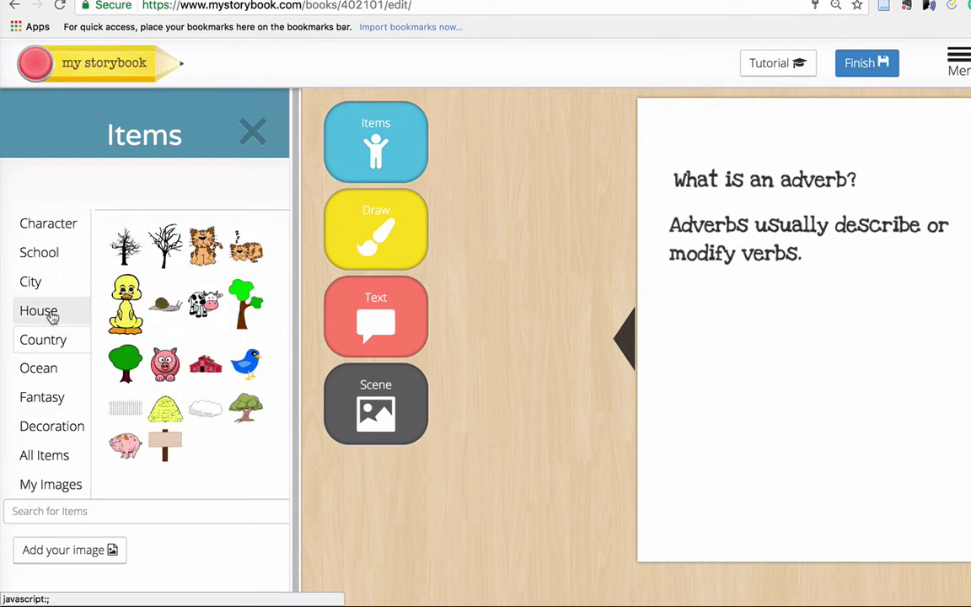
click(48, 254)
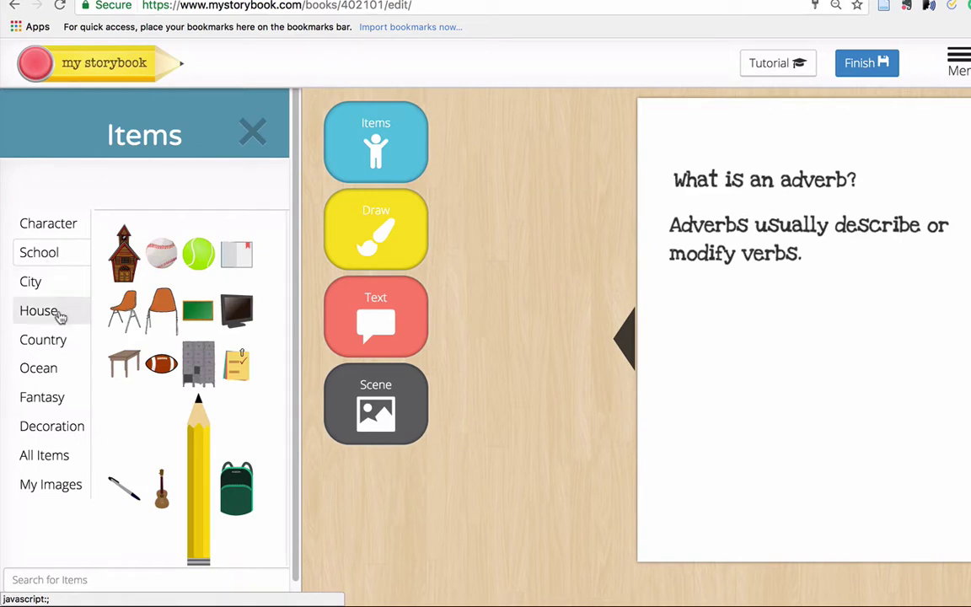
scroll(49, 326, down, 1)
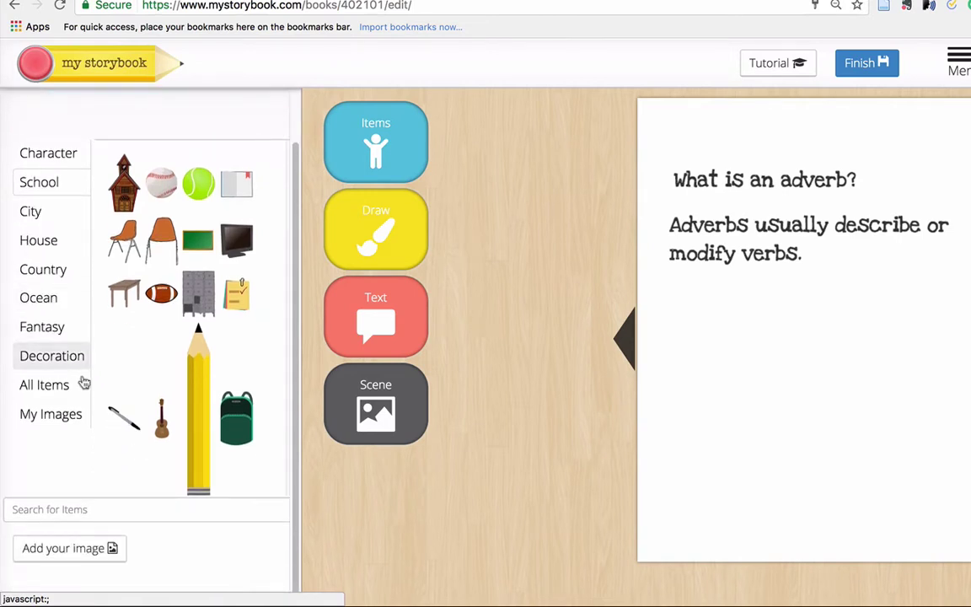
click(122, 403)
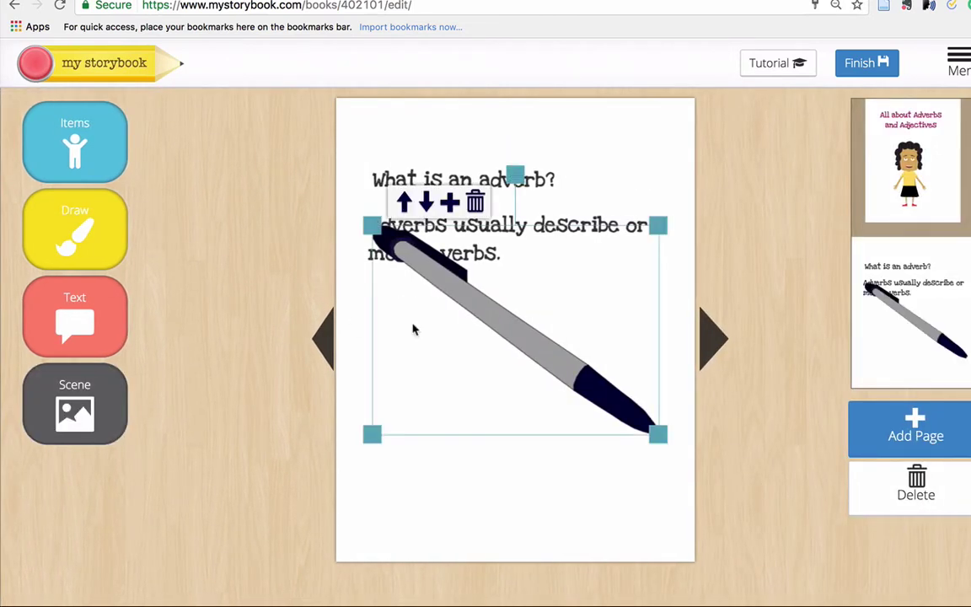
- Shrink and reposition the pen, then delete it from the page
drag(379, 227, 430, 322)
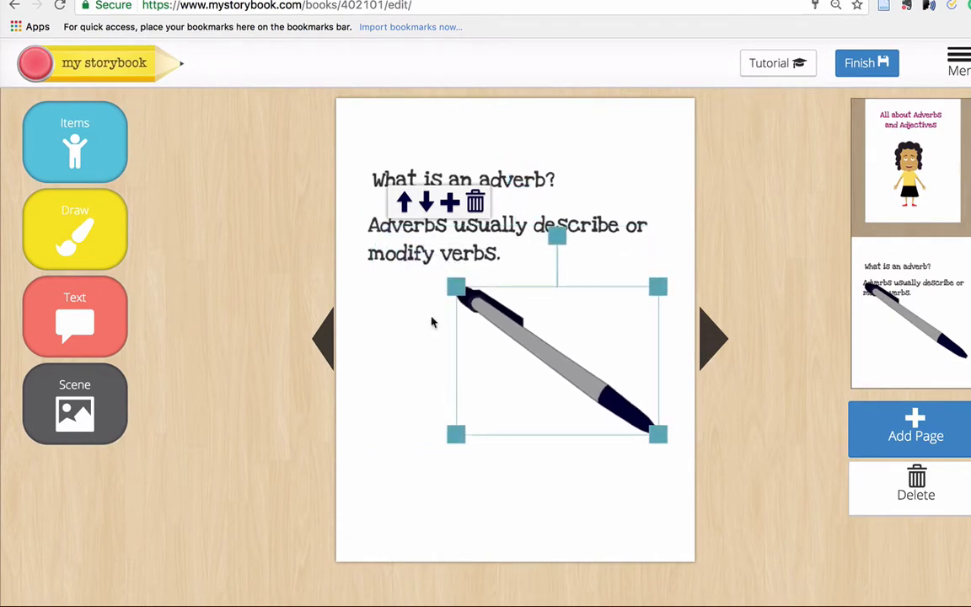
drag(496, 314, 443, 343)
click(604, 268)
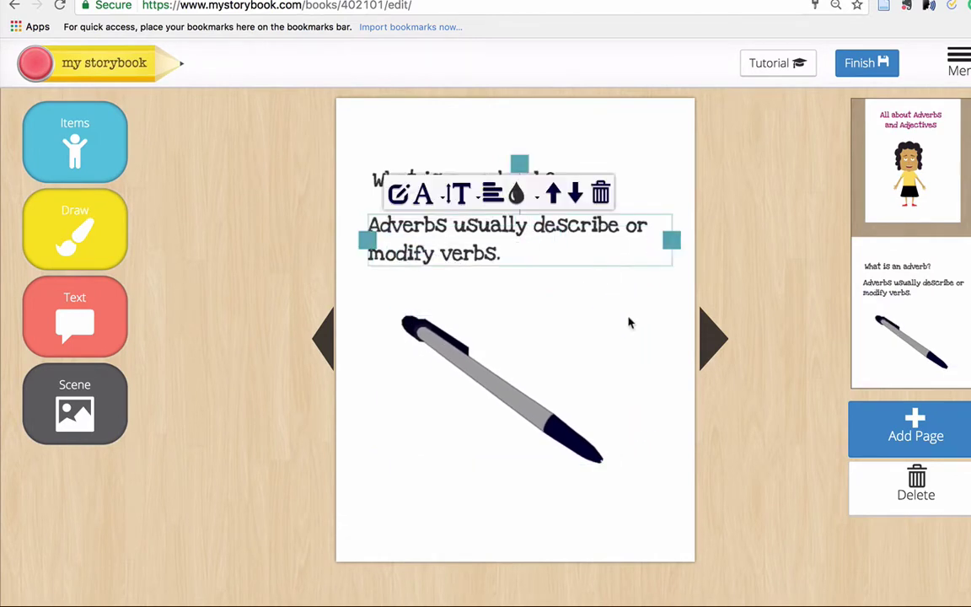
click(484, 380)
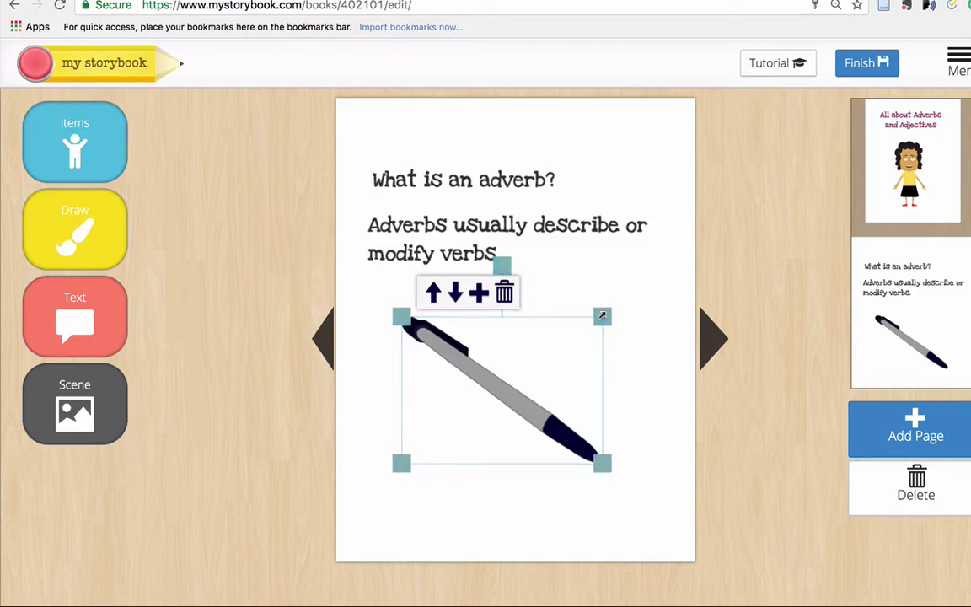
drag(595, 317, 577, 331)
click(504, 295)
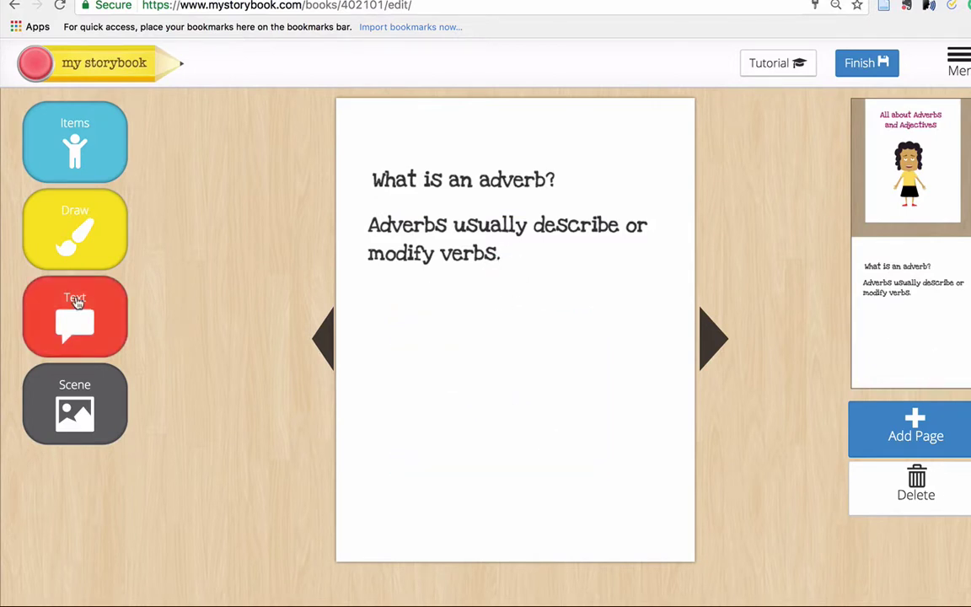
- Draw two dark green freehand loops below the adverb text
click(75, 258)
click(141, 276)
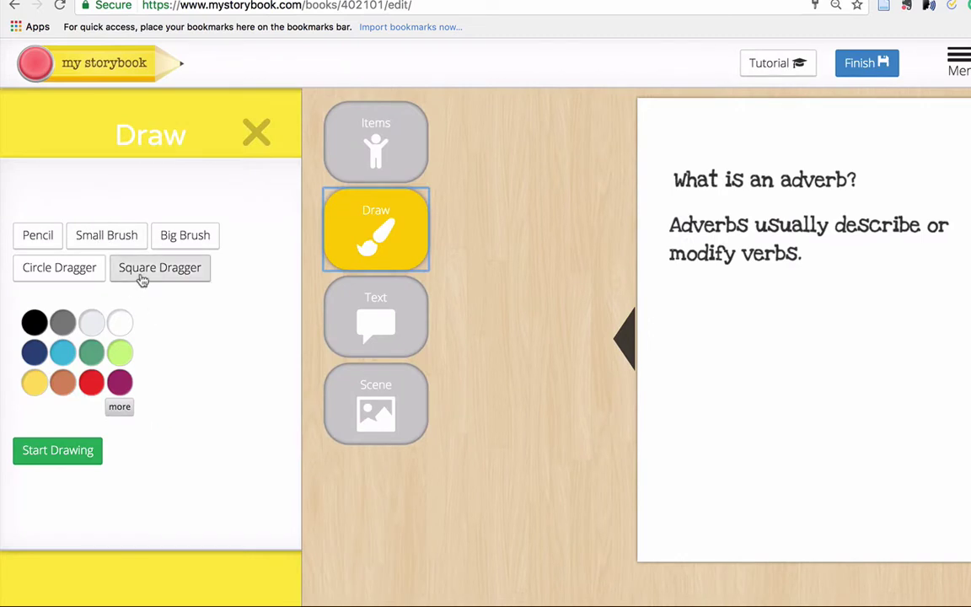
click(91, 356)
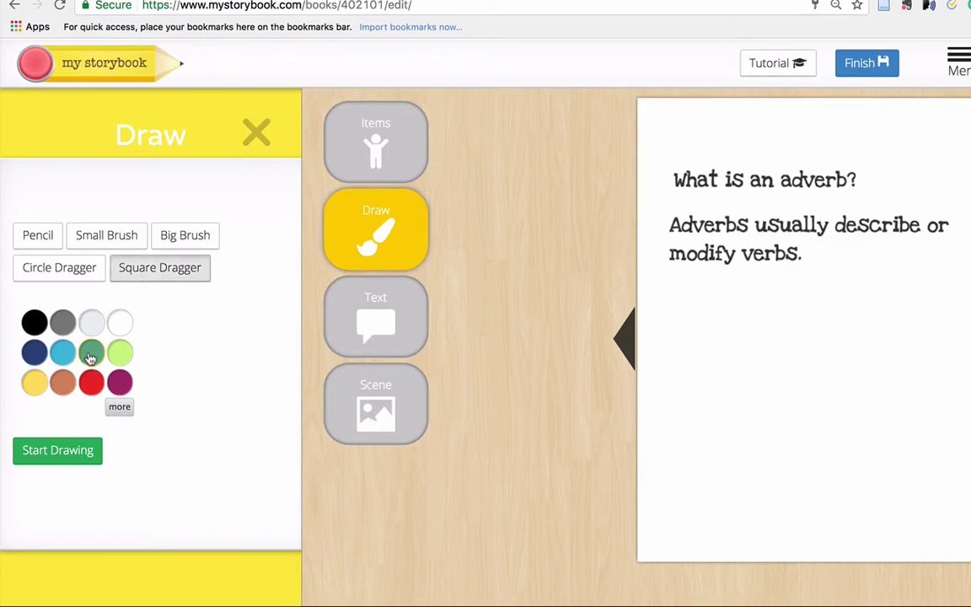
click(80, 449)
mouse_move(436, 294)
mouse_down()
mouse_move(507, 362)
mouse_move(435, 359)
mouse_up()
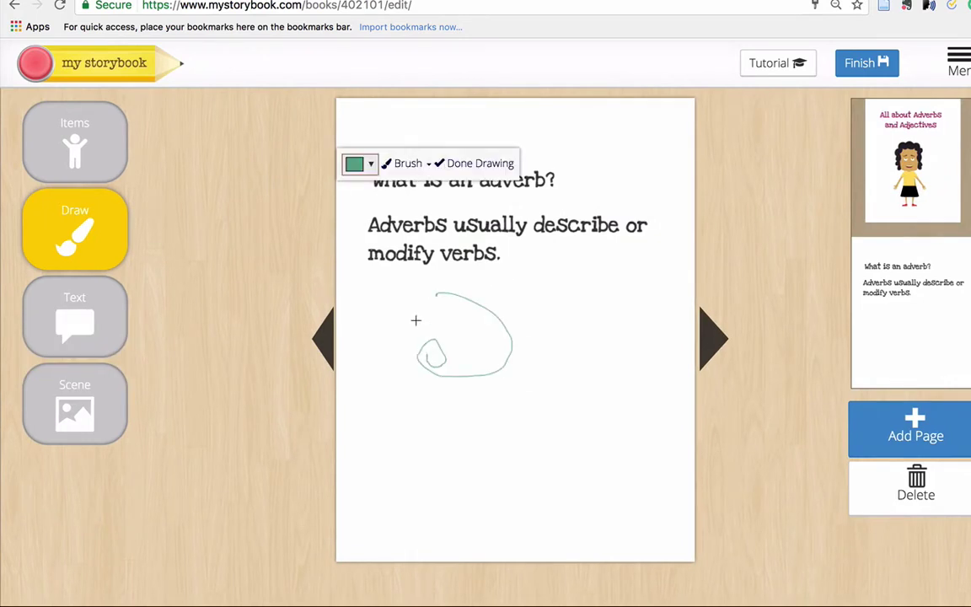
drag(565, 282, 490, 332)
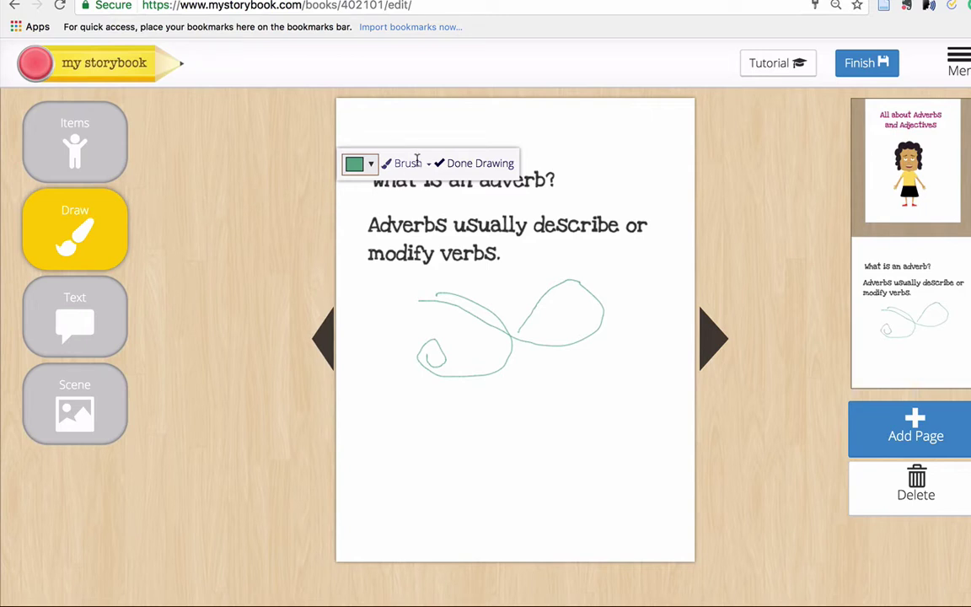
click(466, 163)
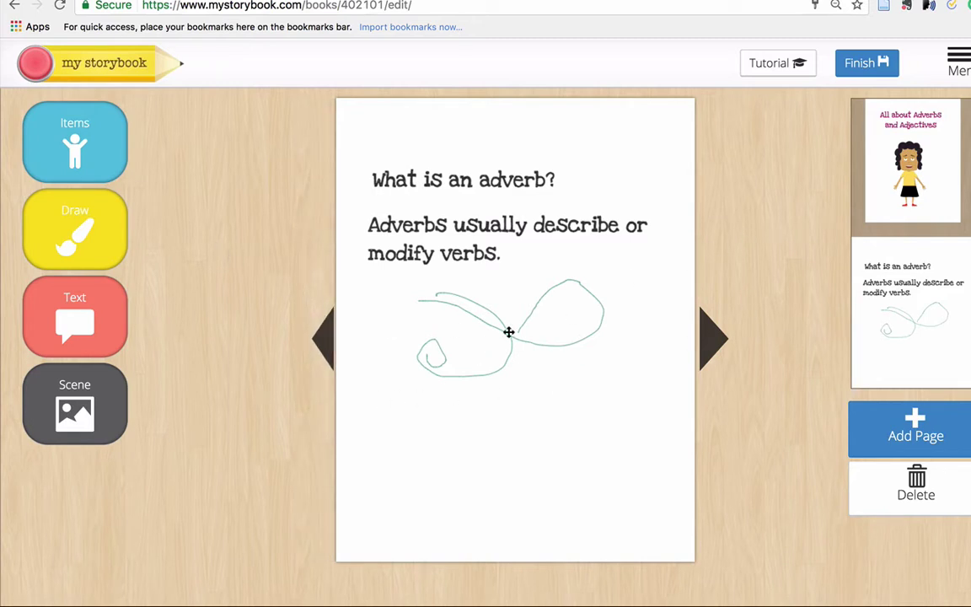
- Delete both green strokes from the adverb page
click(509, 332)
click(614, 288)
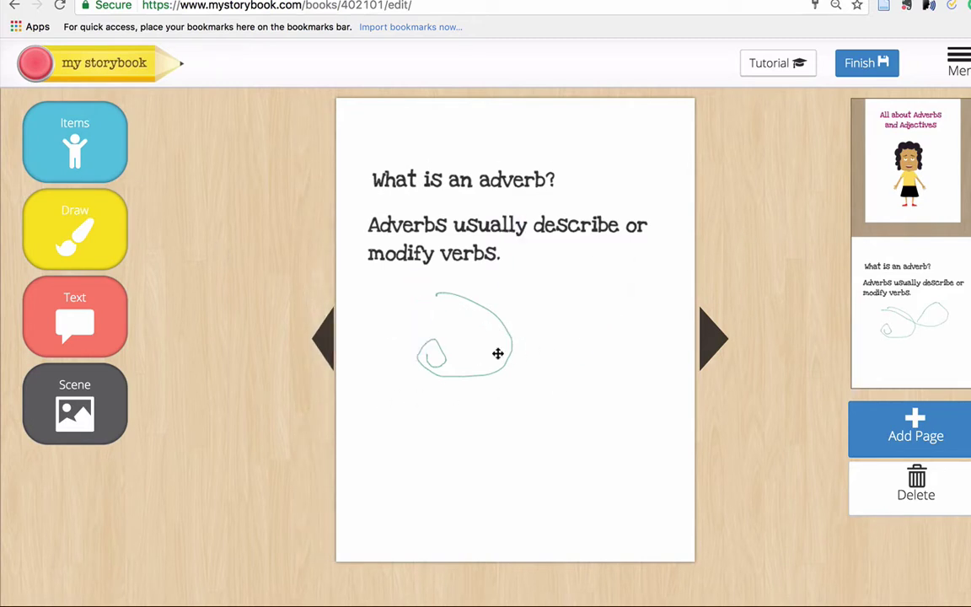
click(498, 353)
click(567, 312)
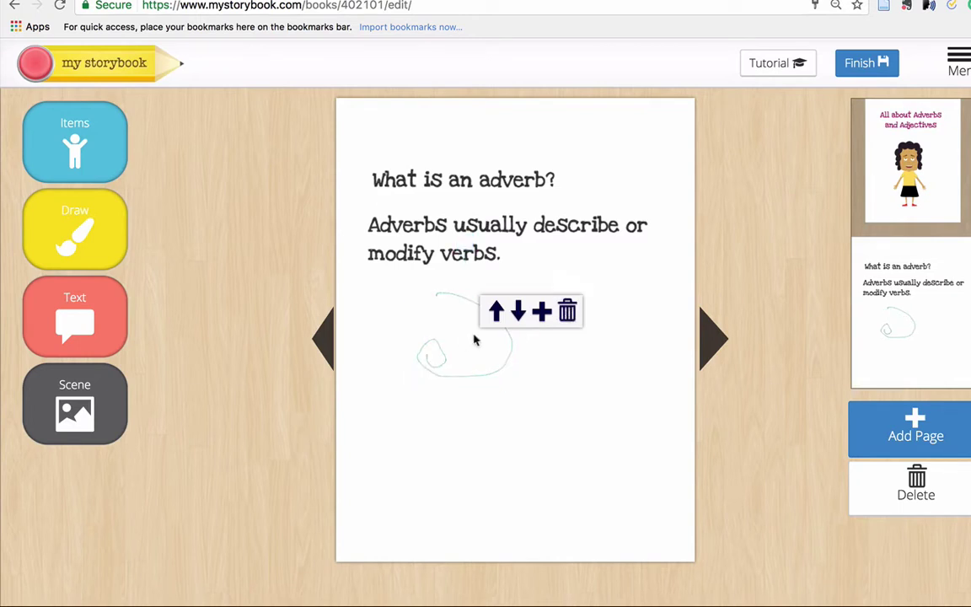
- Go to the last page and add a shrunken curly-haired girl character
click(722, 341)
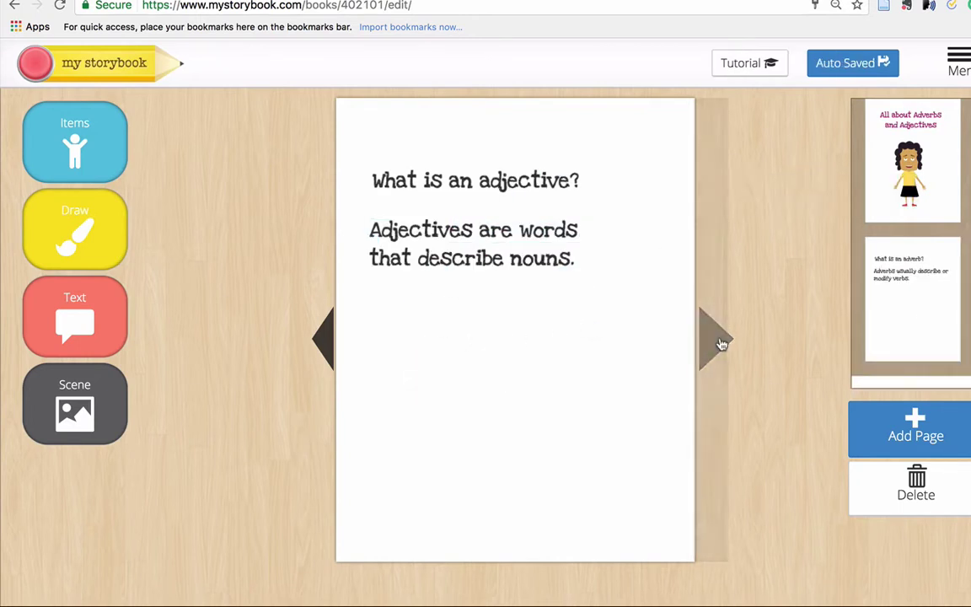
click(722, 341)
click(722, 341)
click(722, 343)
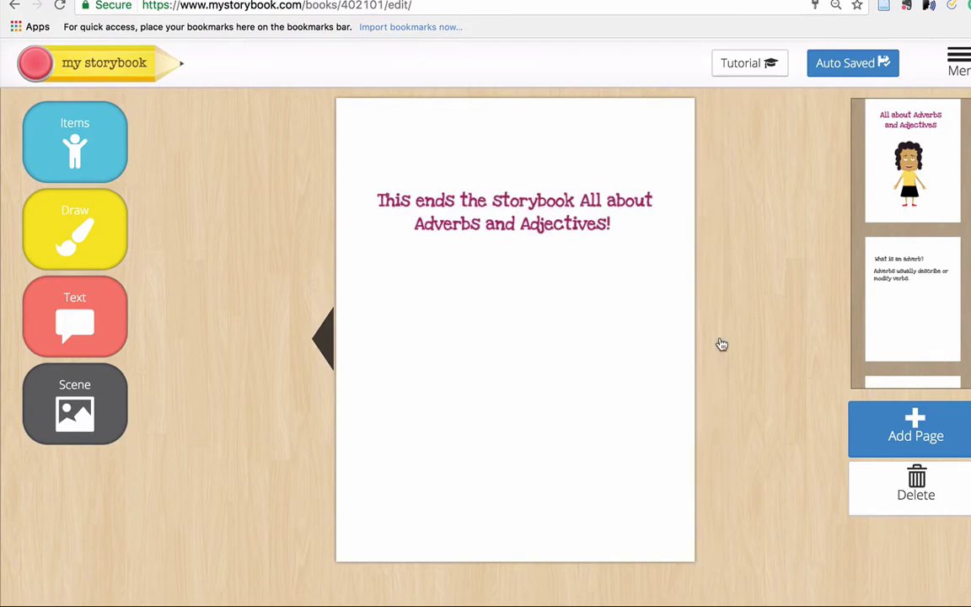
click(78, 169)
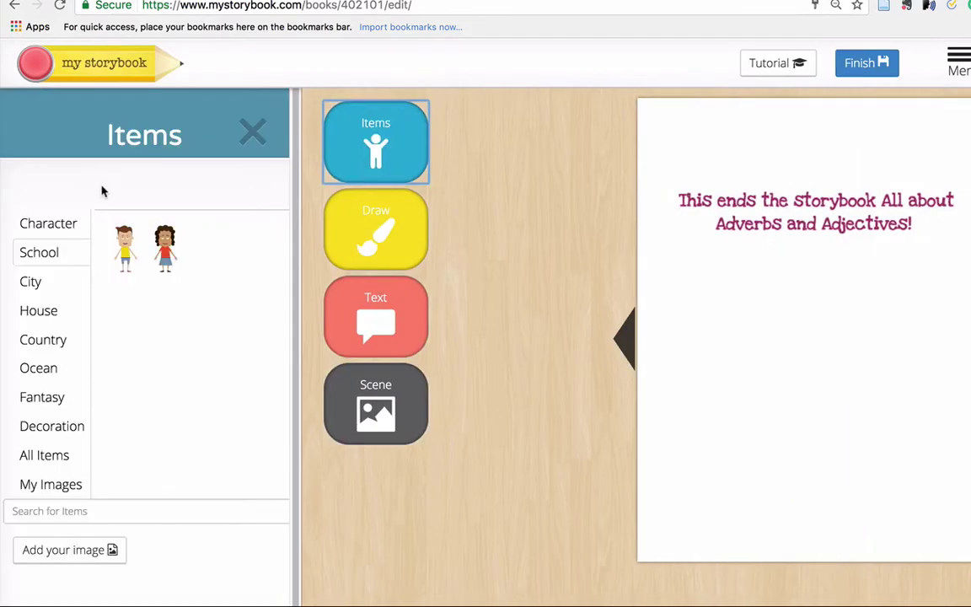
click(163, 246)
click(530, 287)
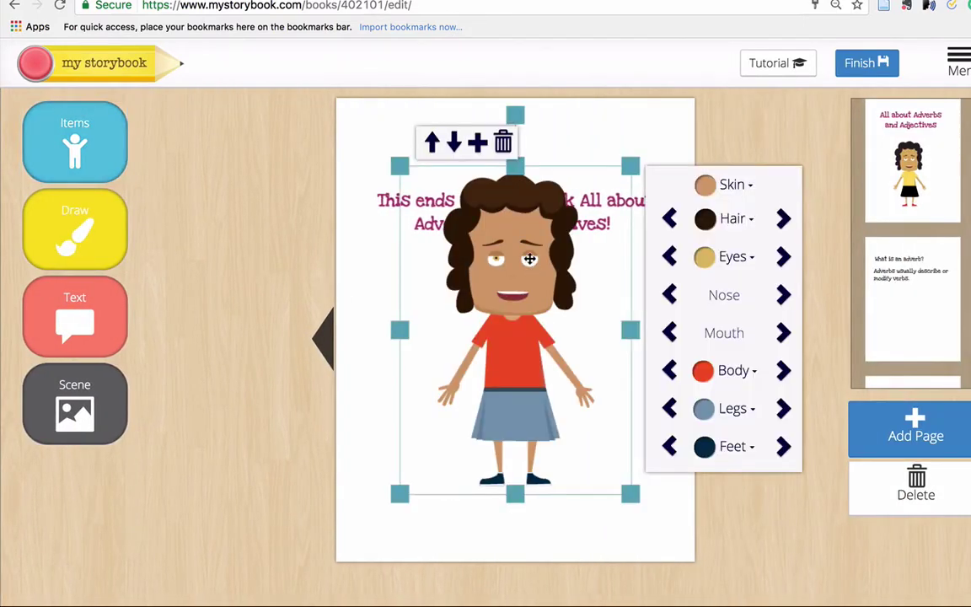
drag(628, 166, 580, 238)
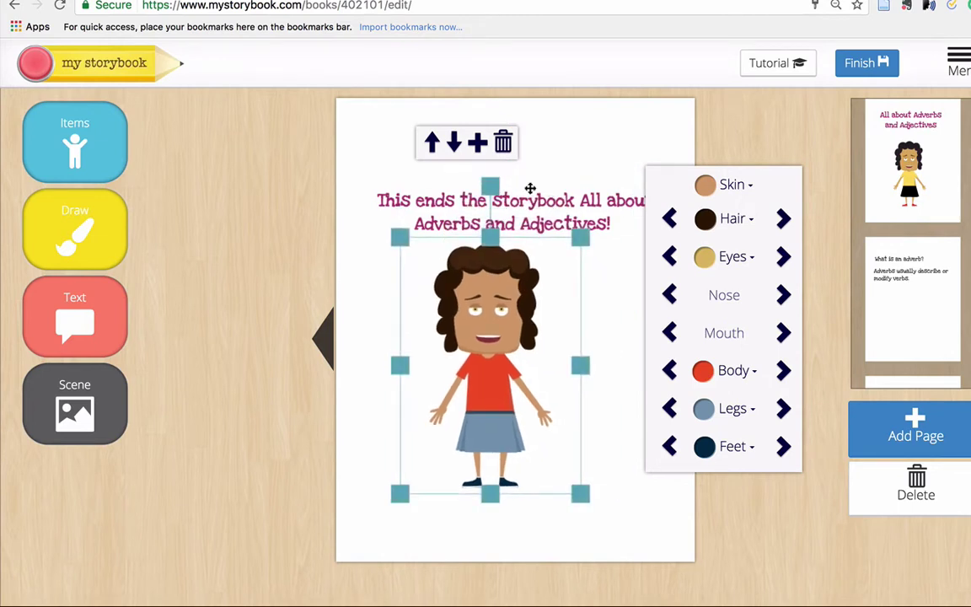
- Move the closing message up and position the girl beneath it
click(535, 201)
drag(536, 202, 535, 162)
click(513, 277)
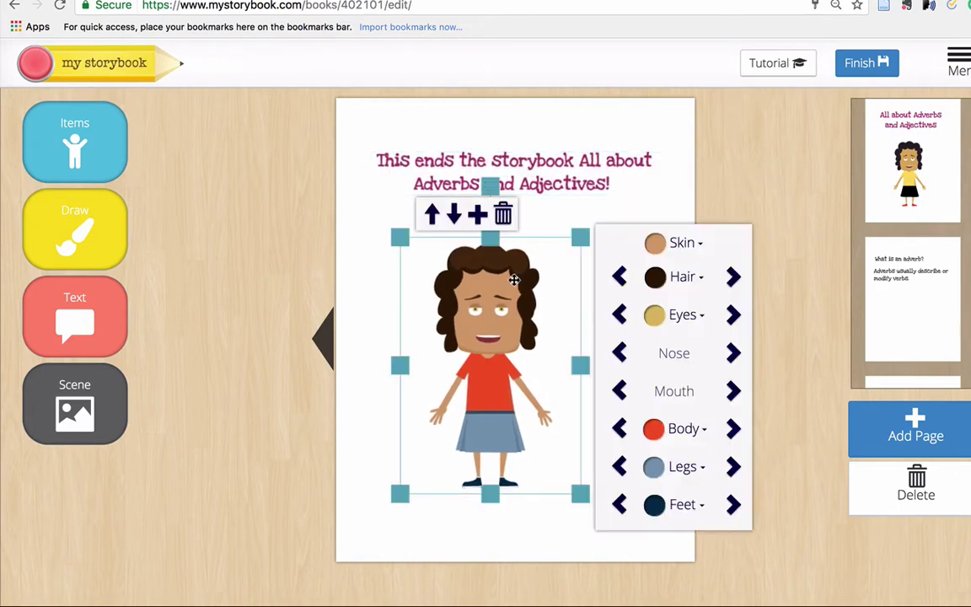
drag(510, 277, 549, 277)
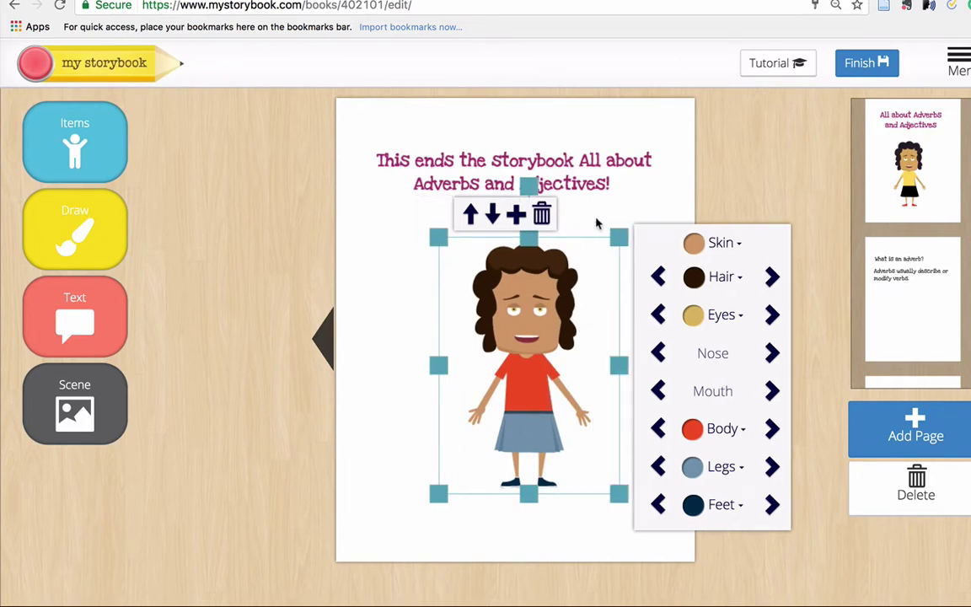
click(580, 223)
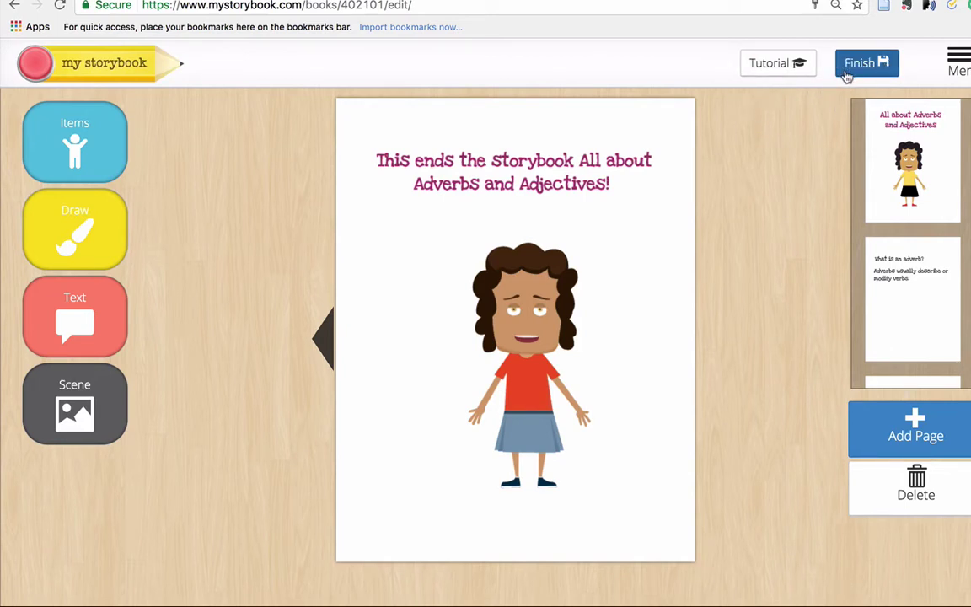
- Mark the story finished, answer the publish prompt, pass sharing, and skip the eBook offer
click(866, 66)
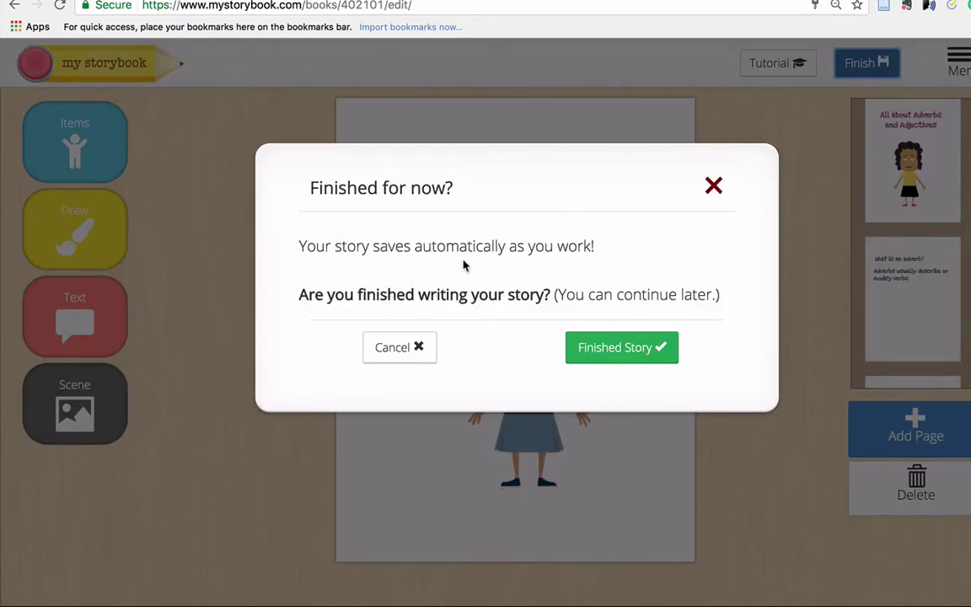
click(630, 356)
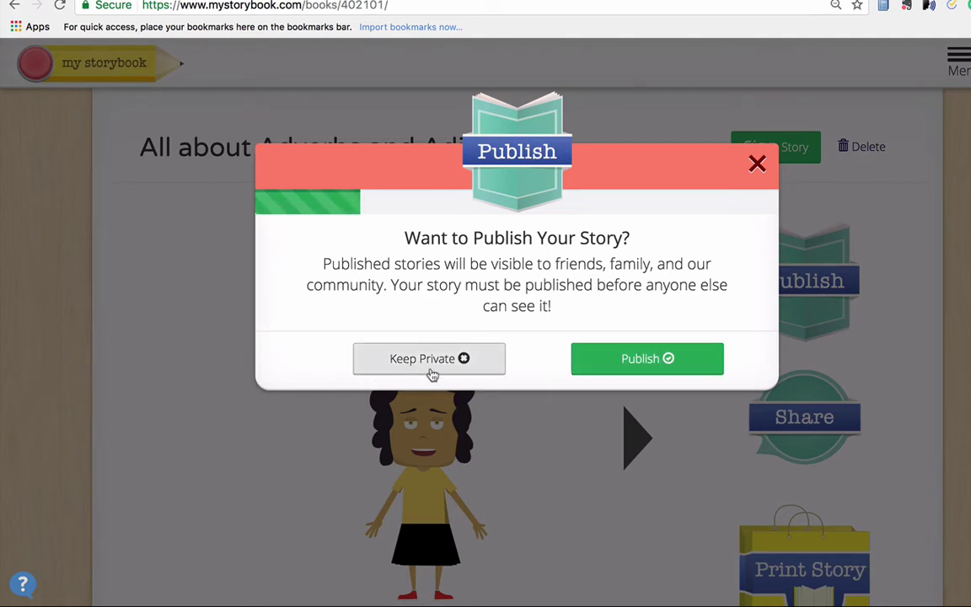
click(625, 364)
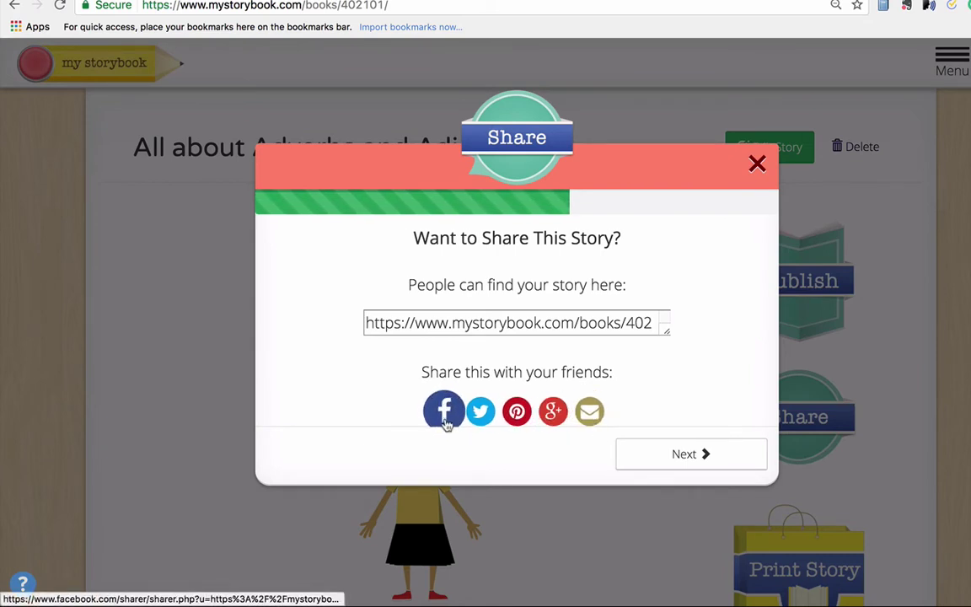
click(670, 446)
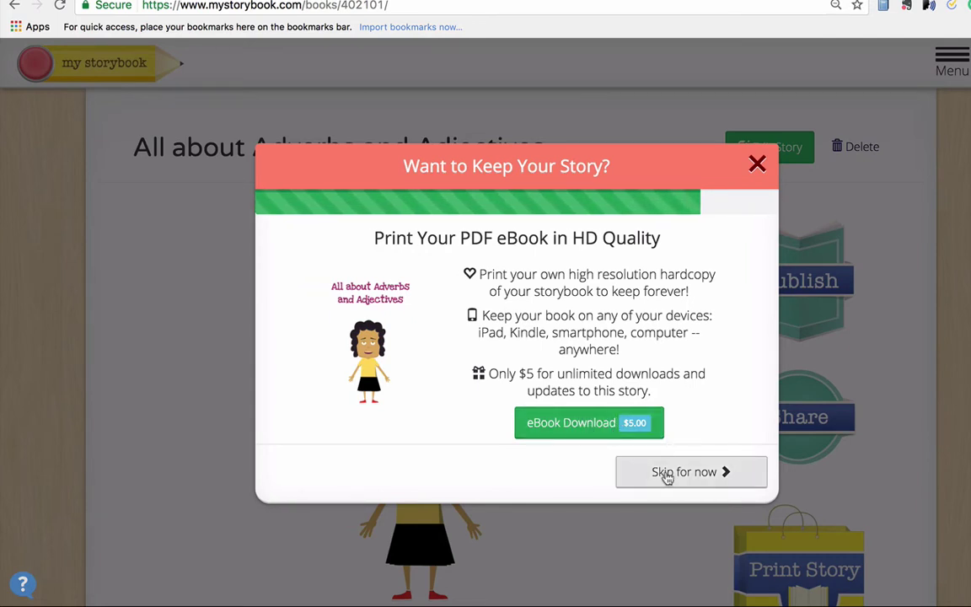
click(663, 475)
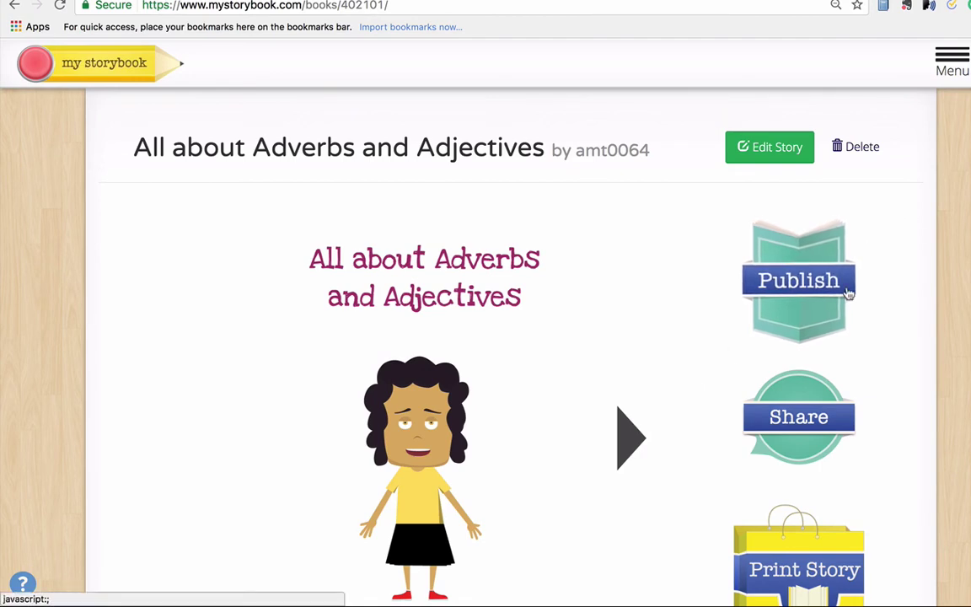
scroll(847, 287, down, 3)
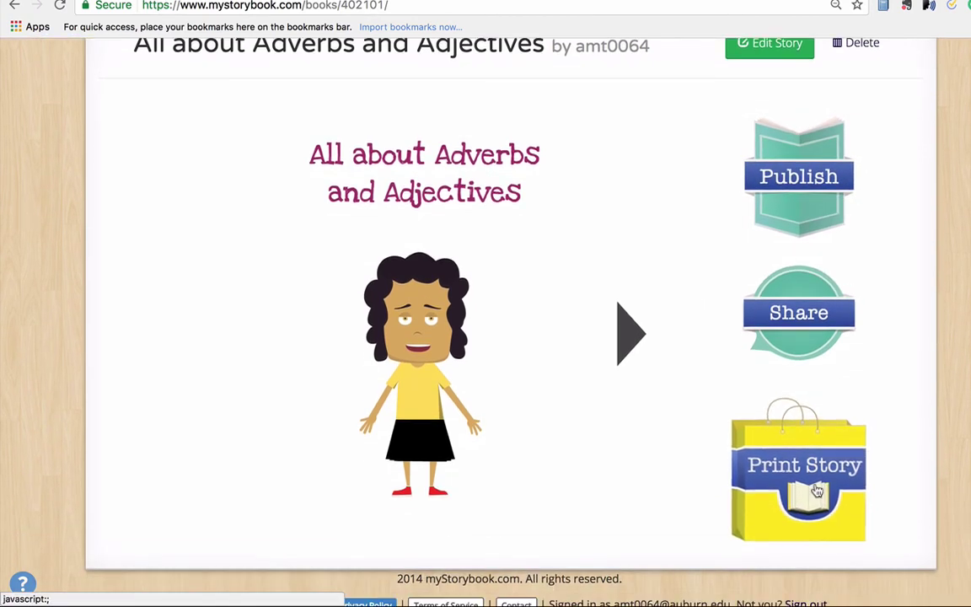